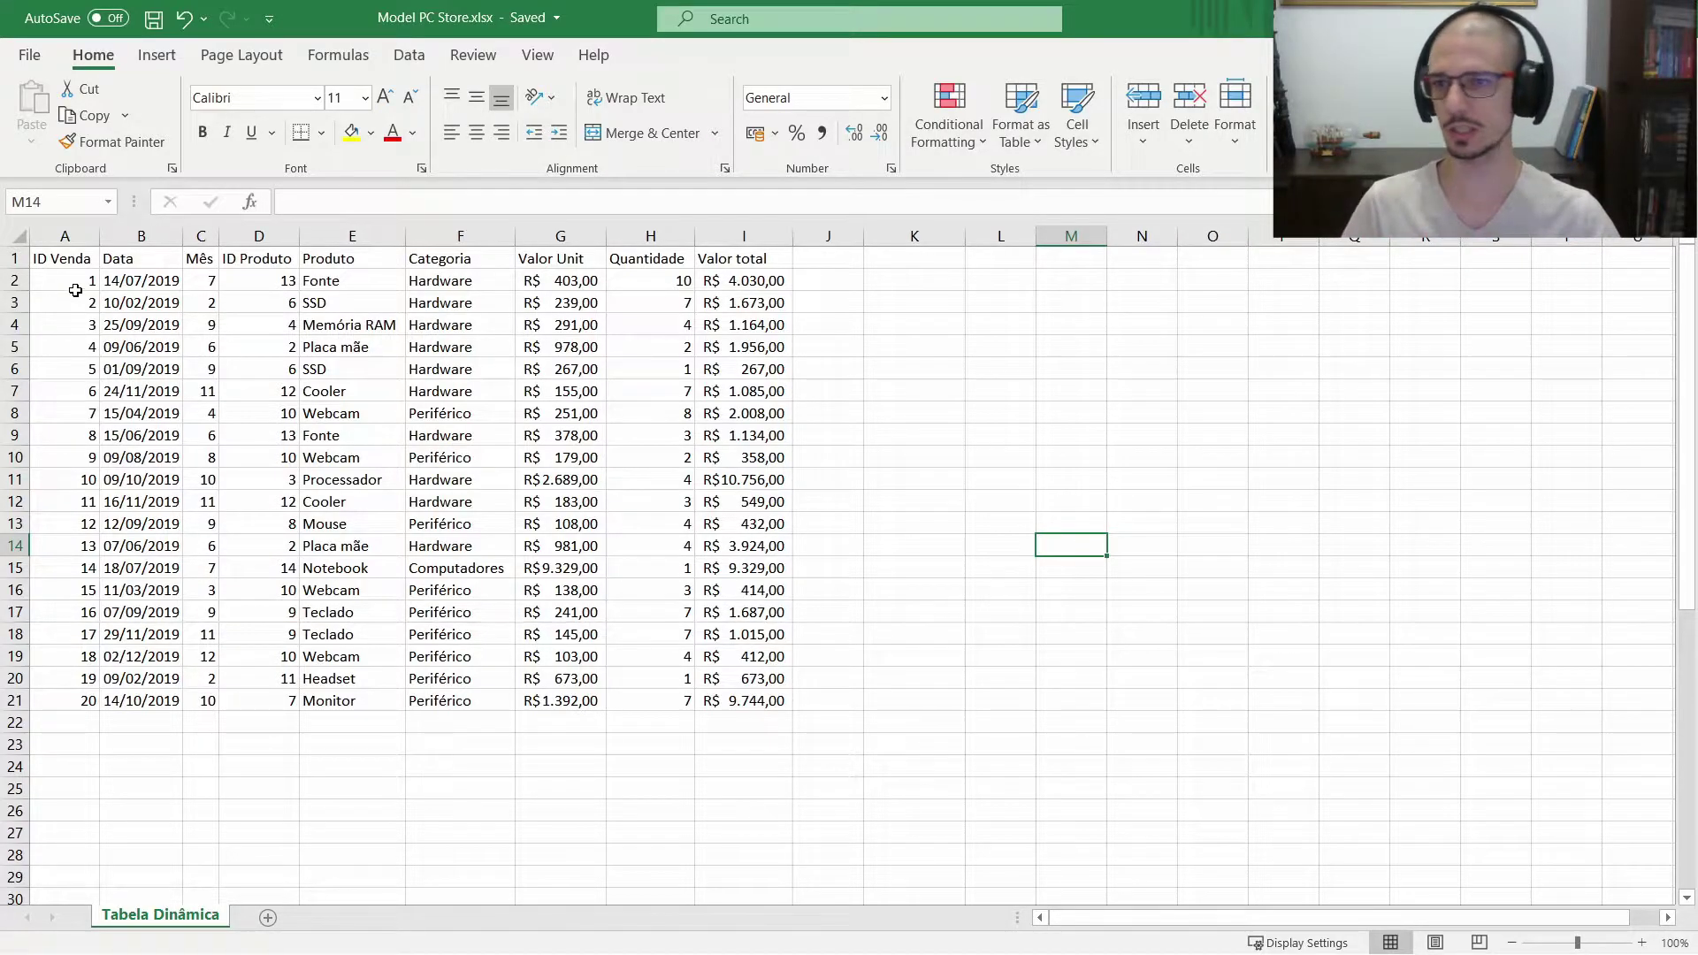
left_click(77, 280)
left_click_drag(77, 280, 120, 689)
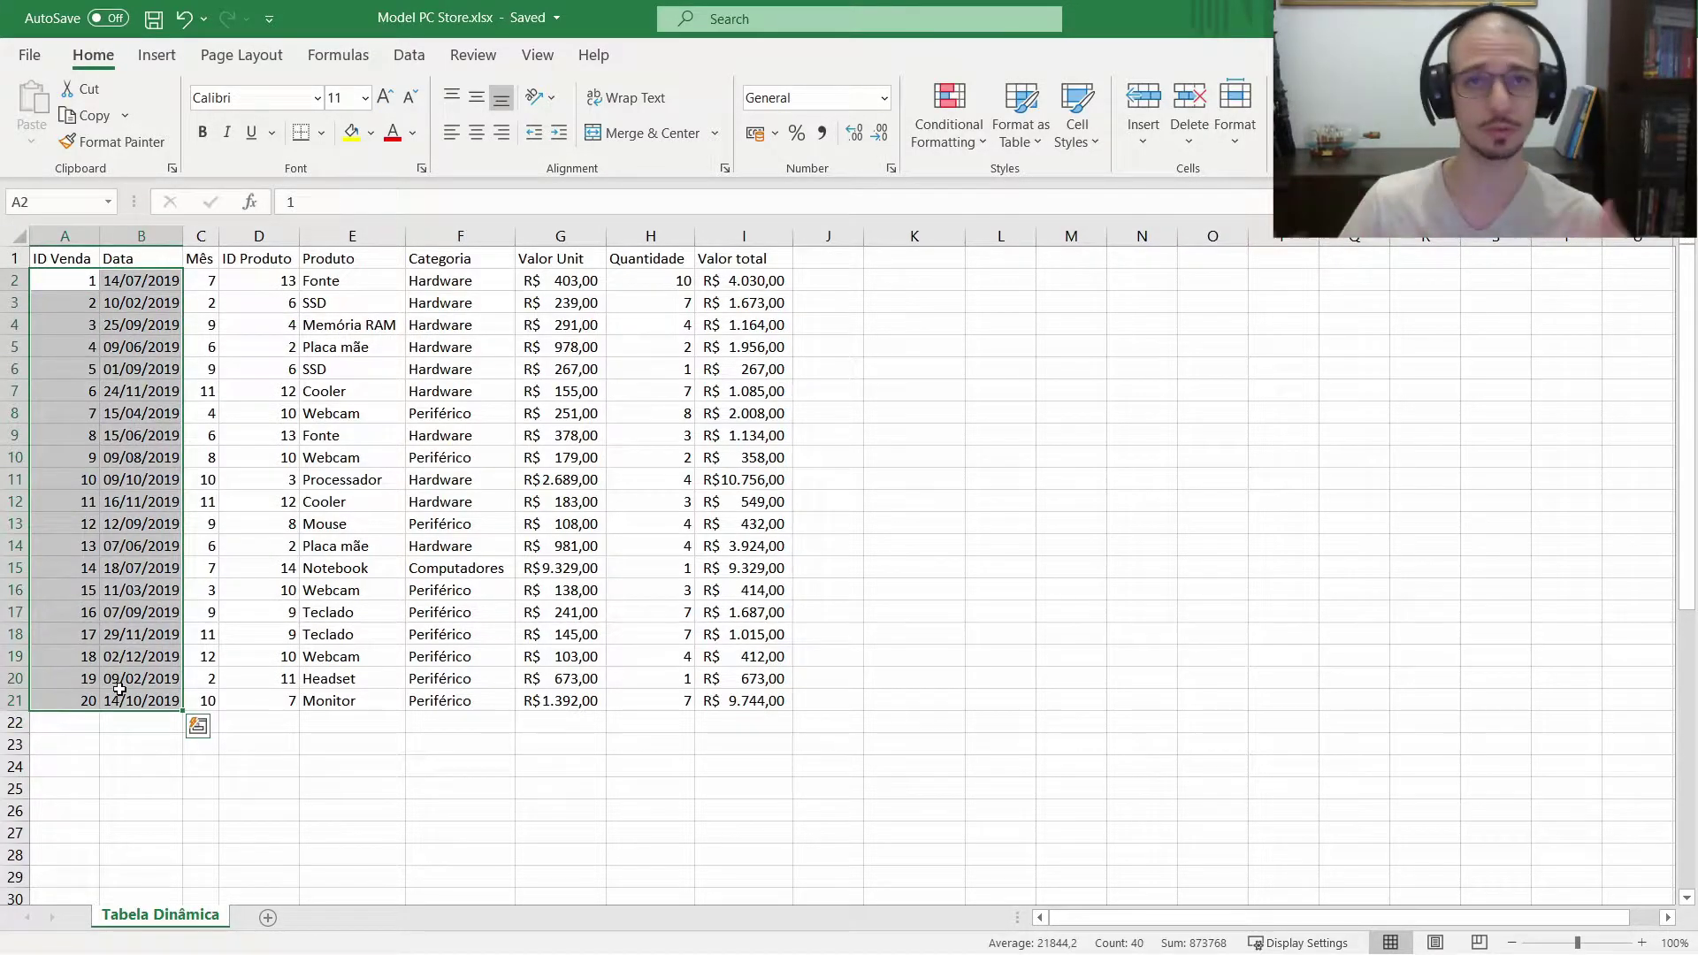
left_click(931, 451)
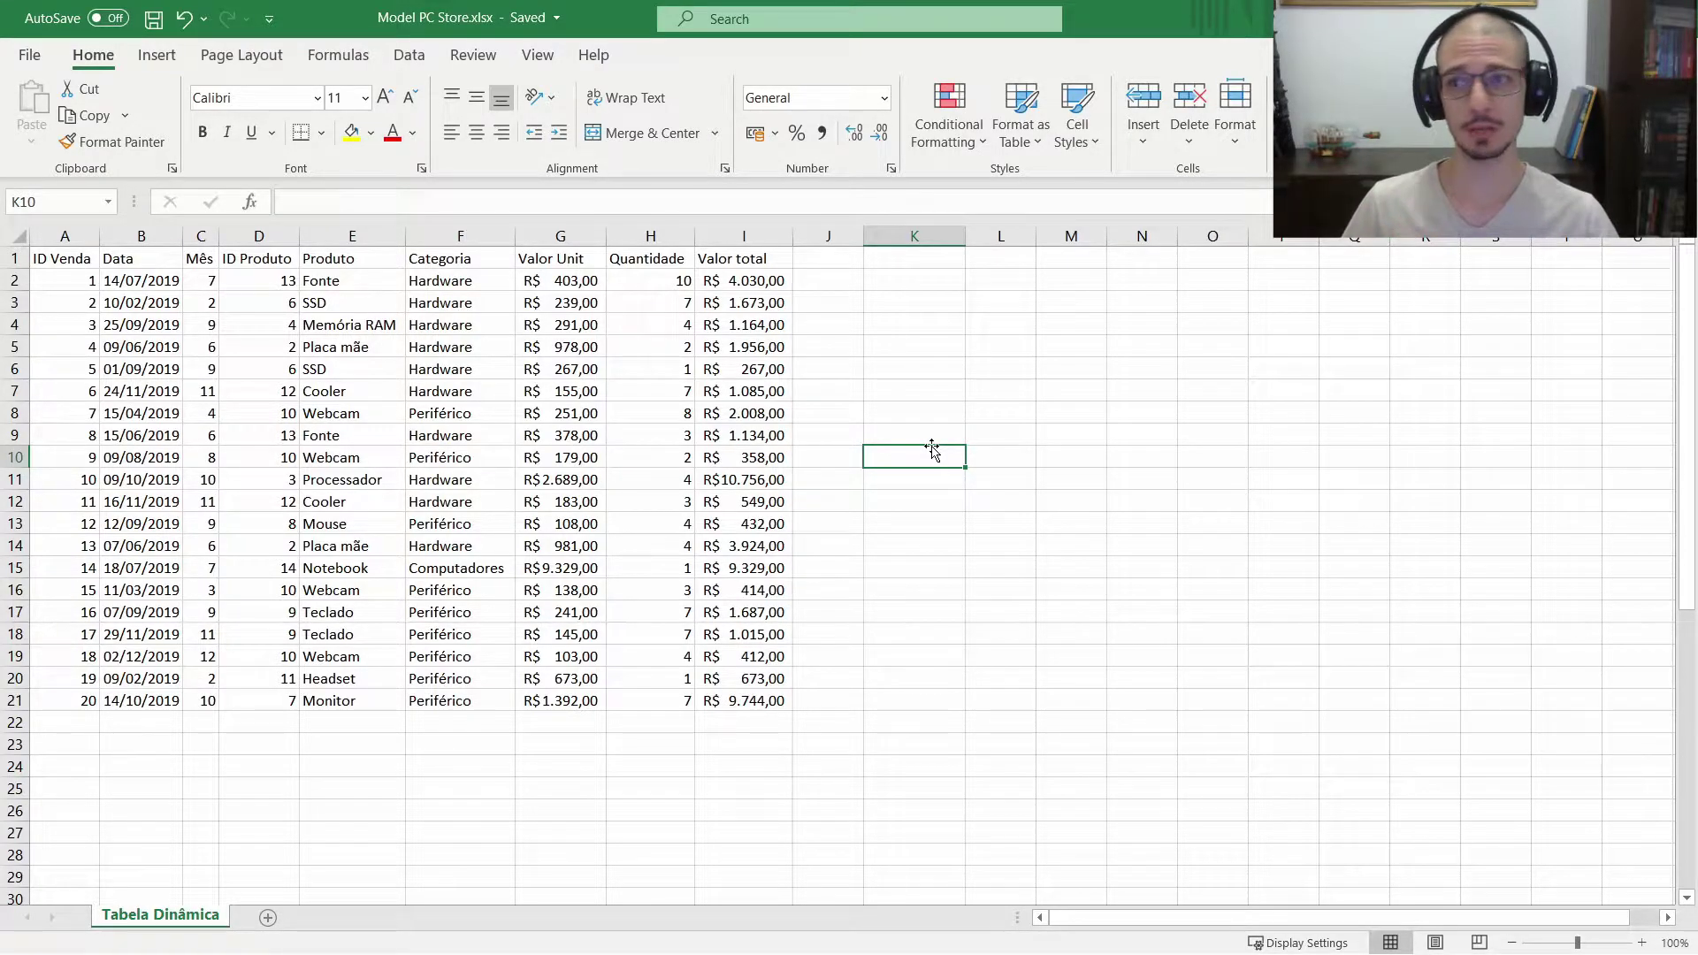
Step: Select the sales data with its headers, A1:I21, and start a PivotTable from that range
left_click_drag(80, 258, 753, 704)
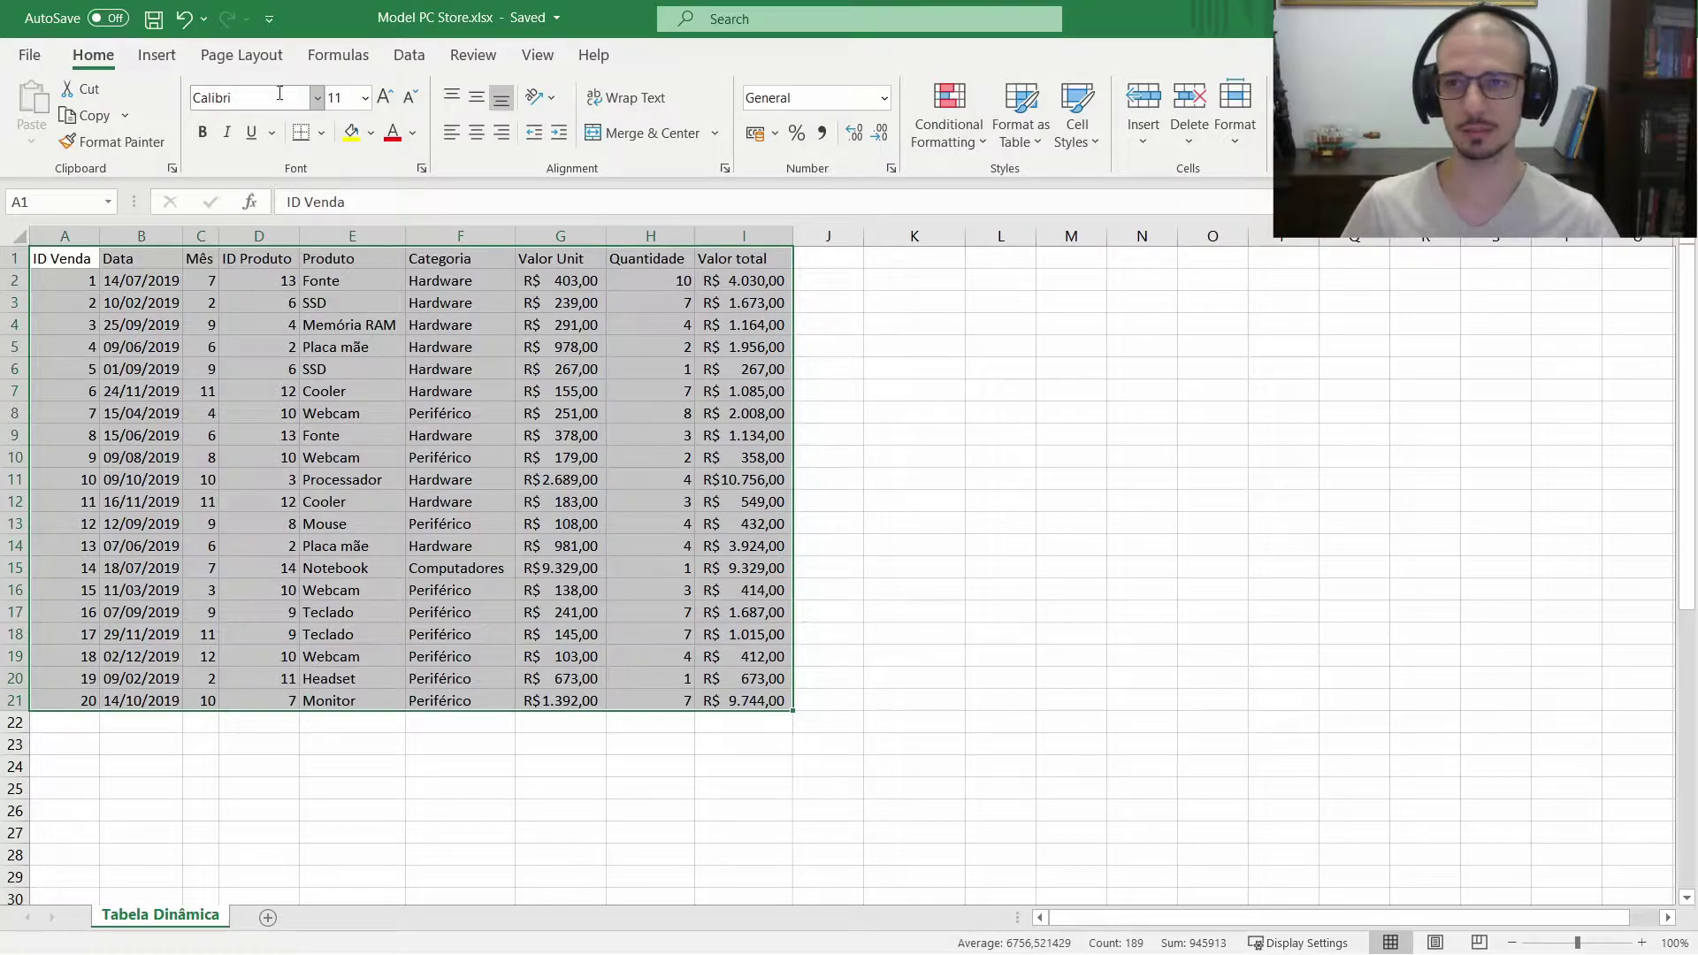
left_click(159, 57)
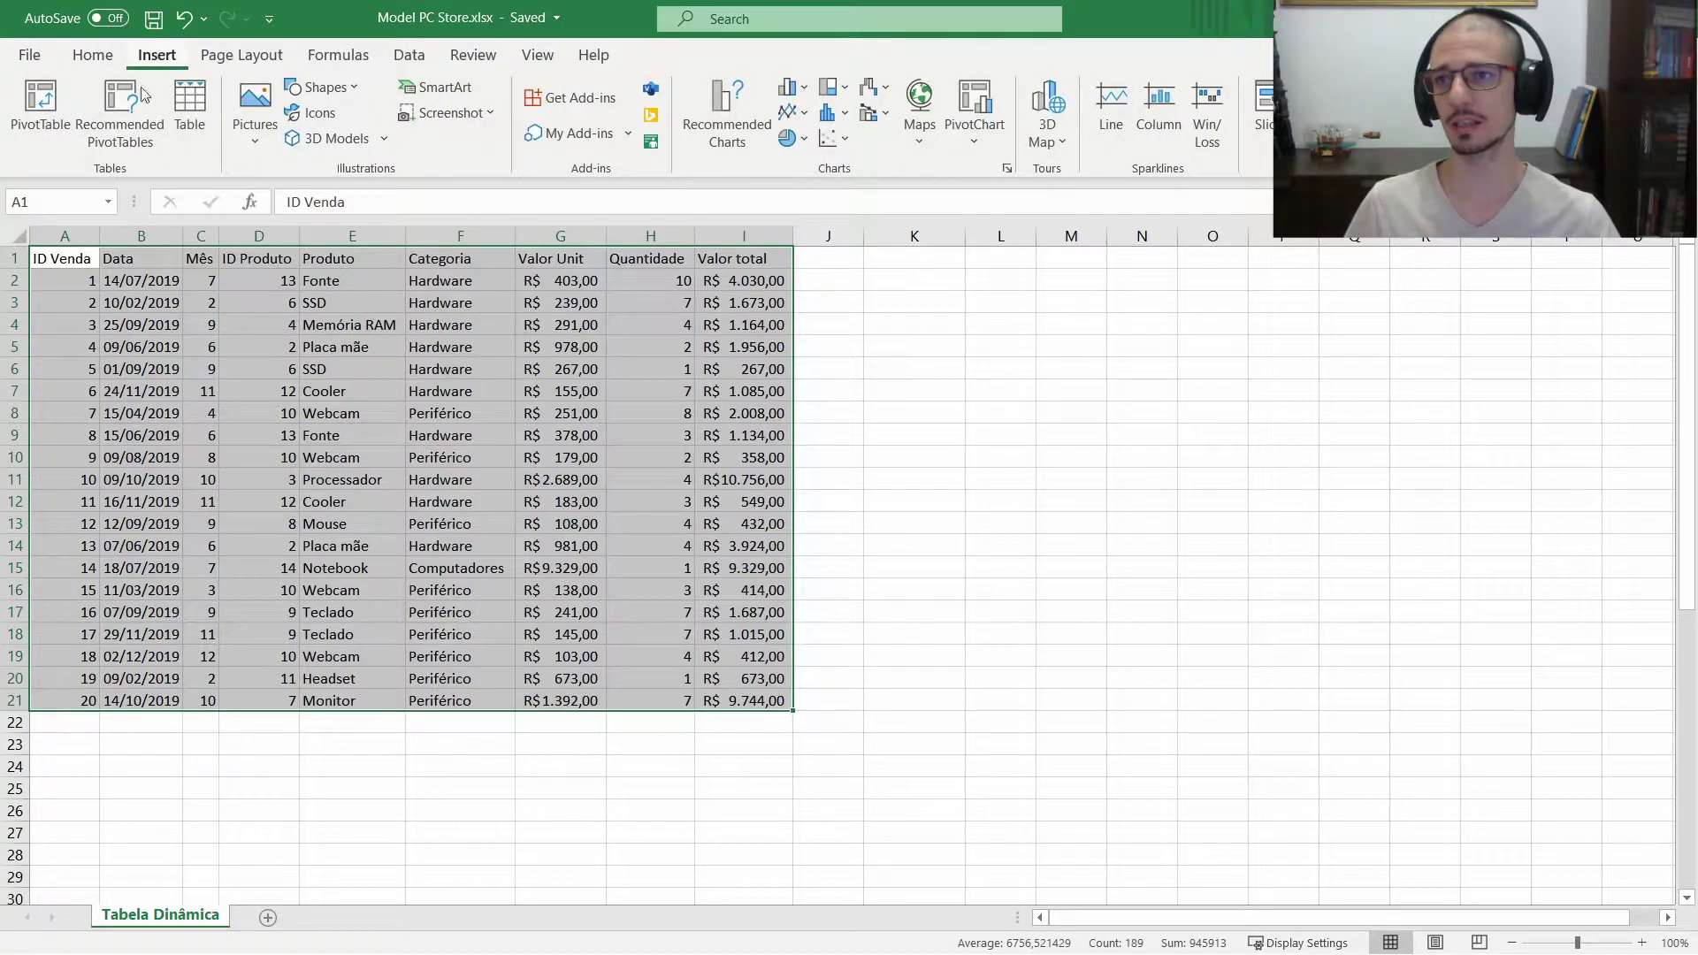
left_click(34, 141)
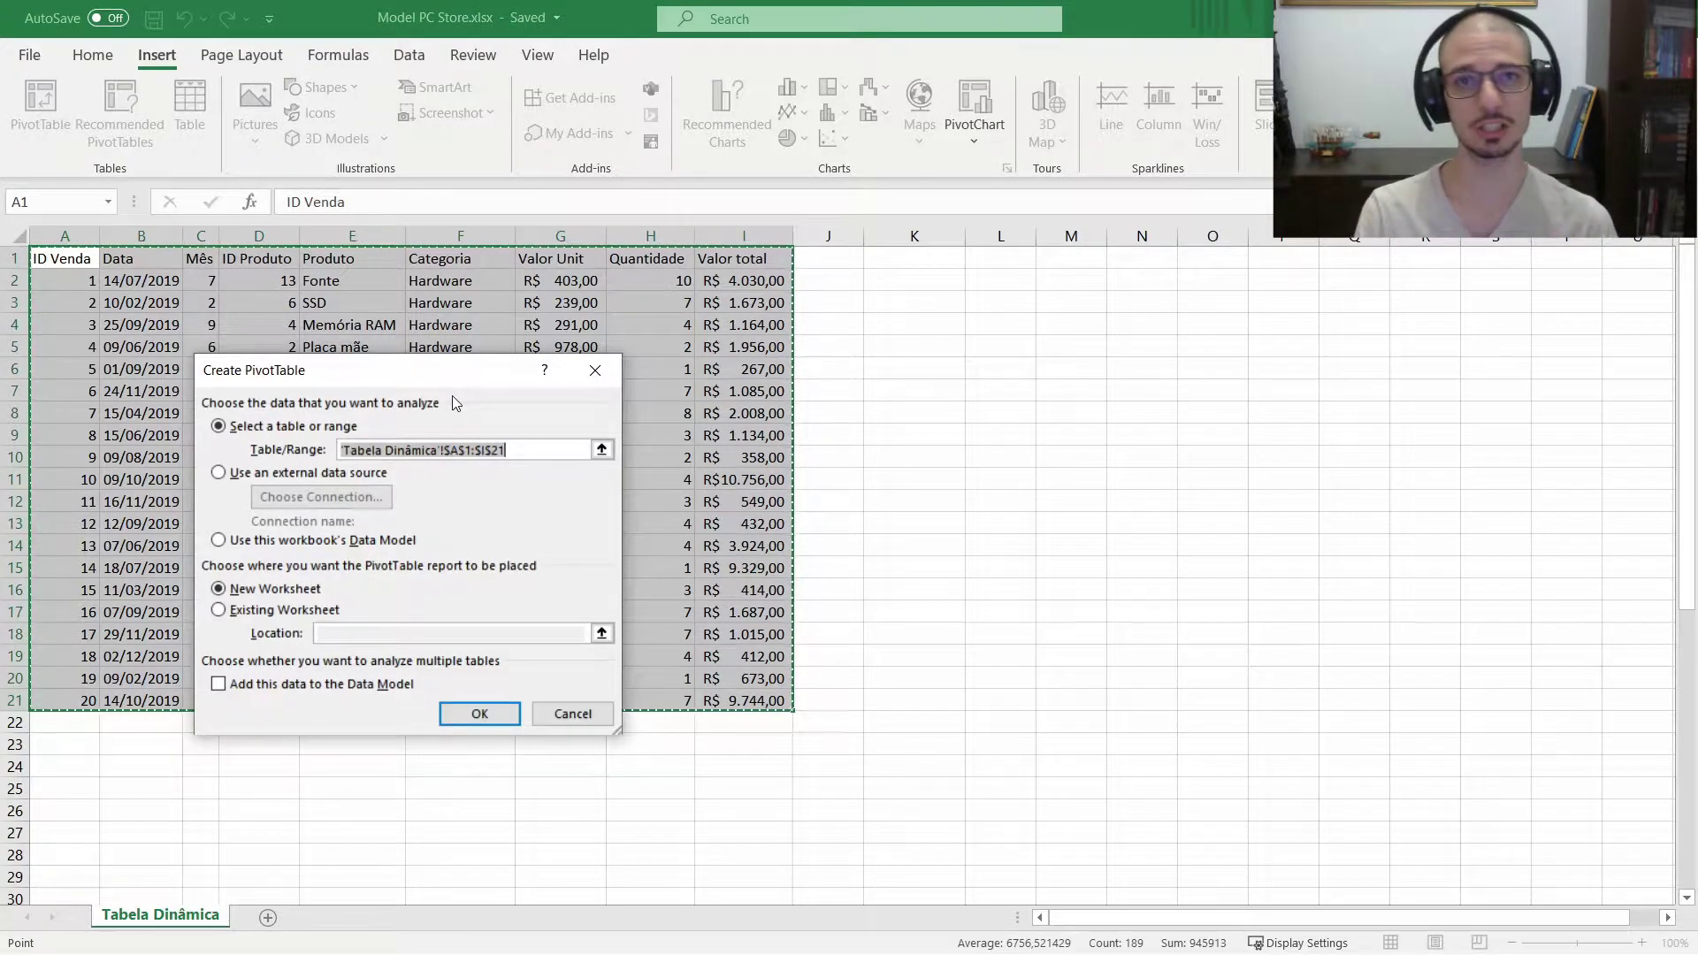
key("ctrl+2")
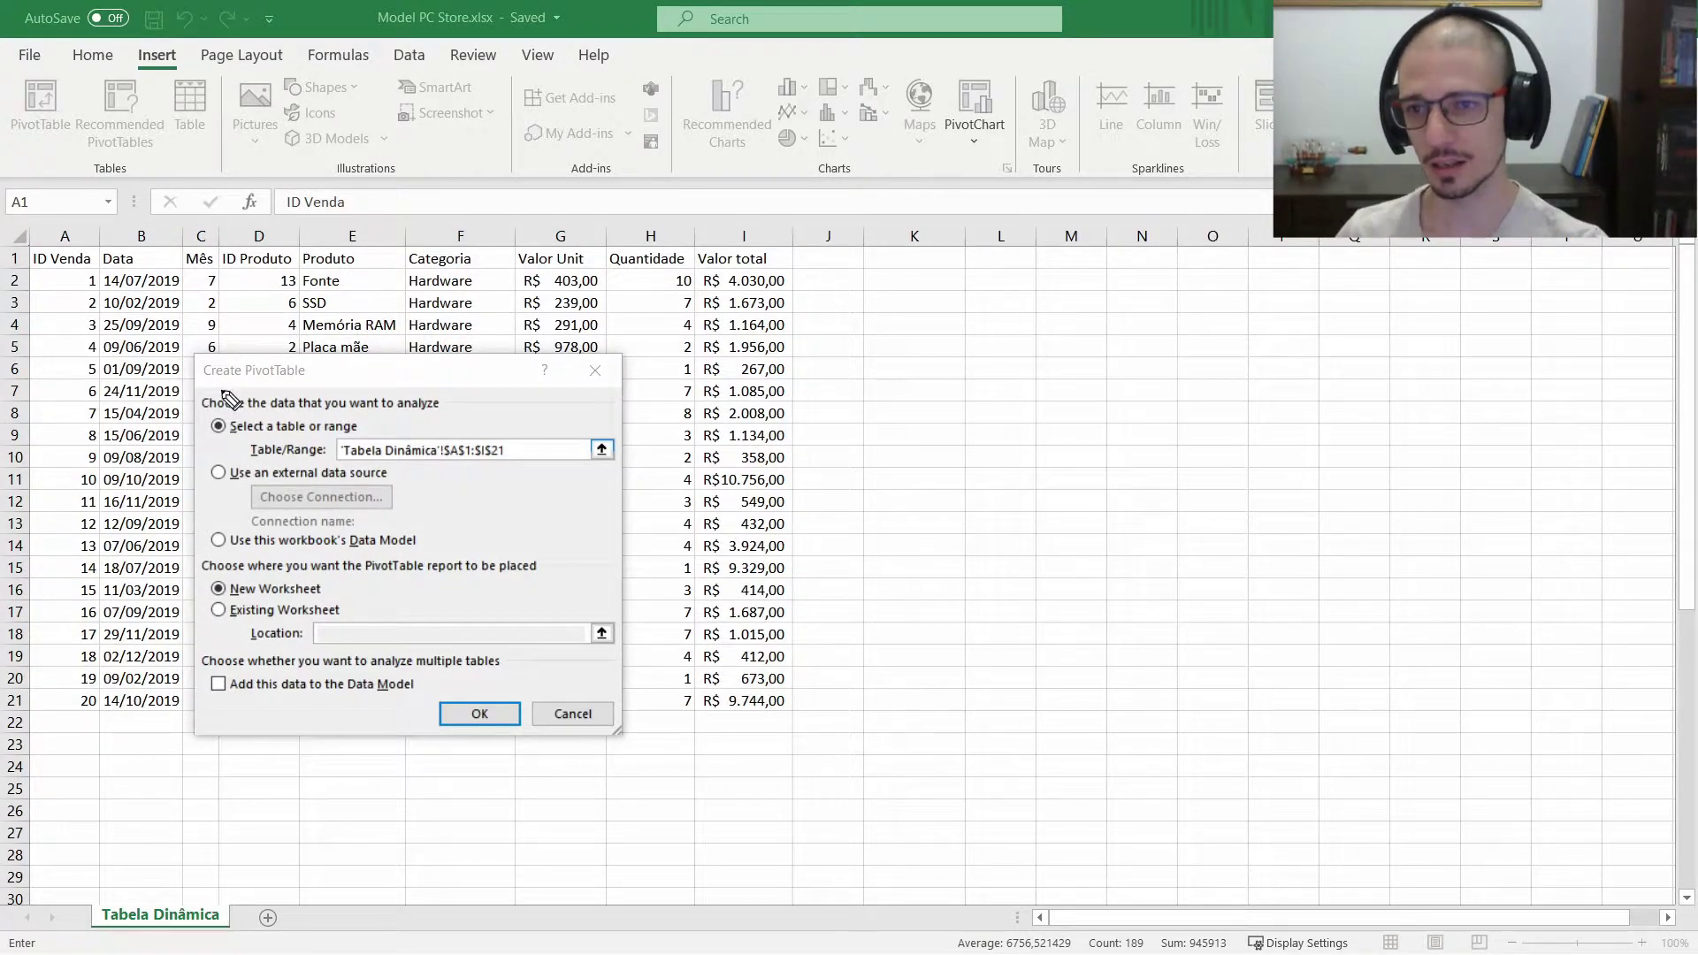
left_click_drag(196, 390, 214, 394)
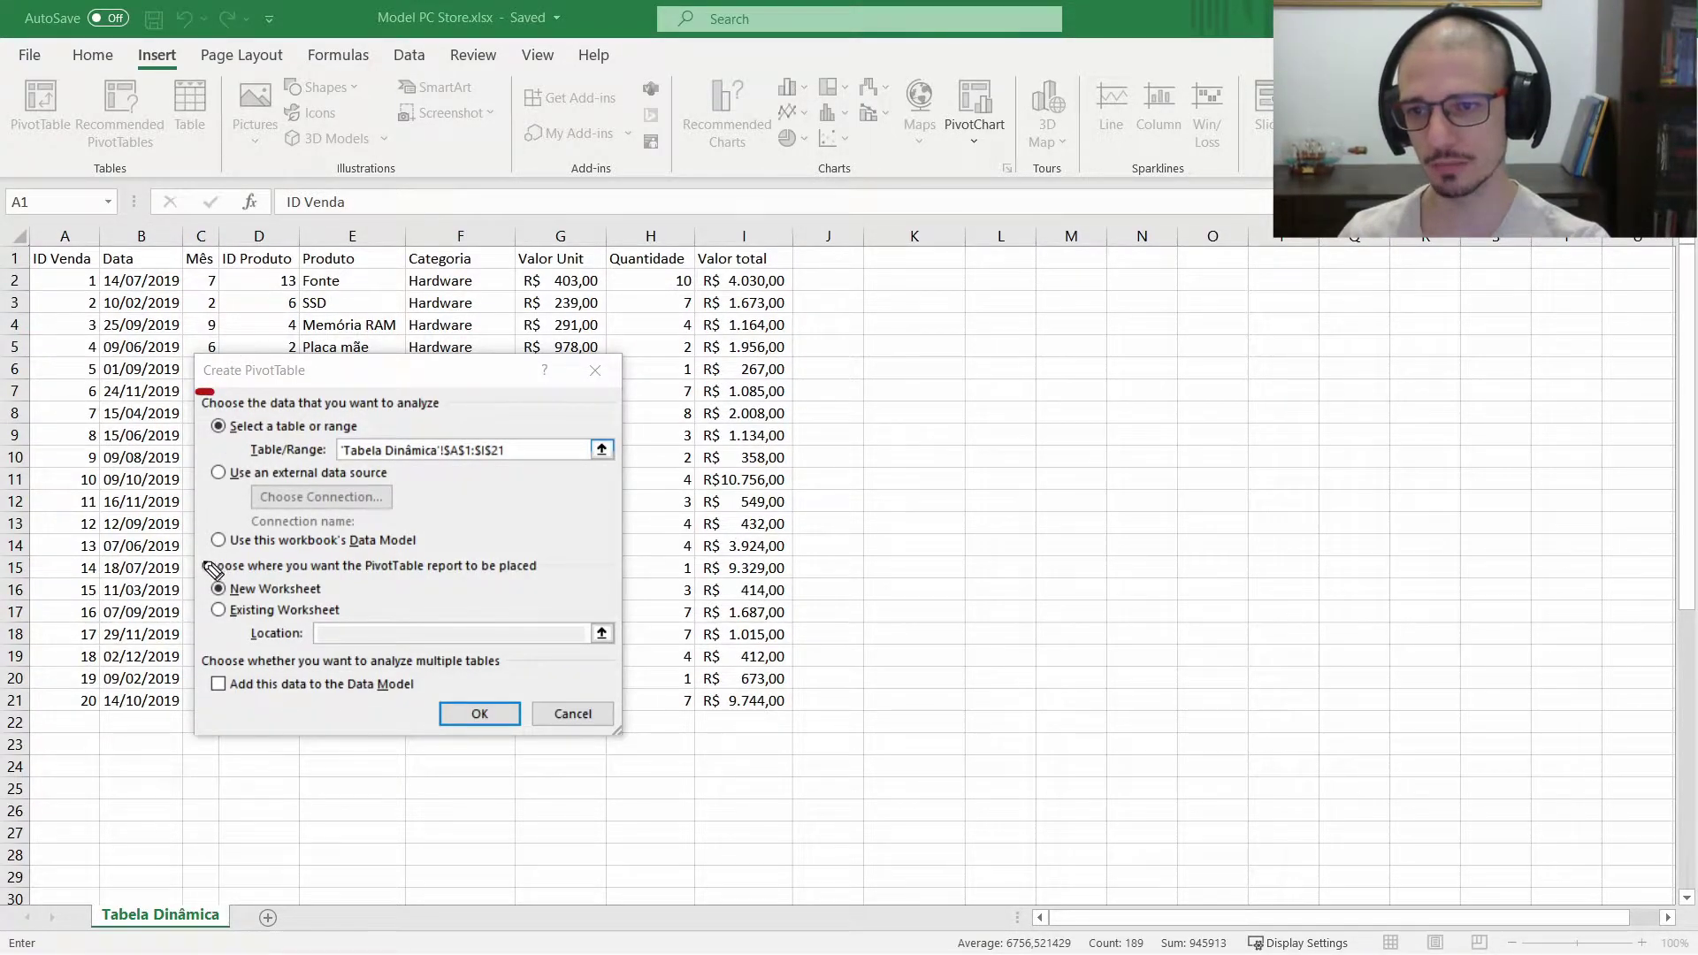
left_click_drag(196, 550, 209, 552)
left_click_drag(198, 525, 194, 550)
left_click_drag(196, 393, 200, 412)
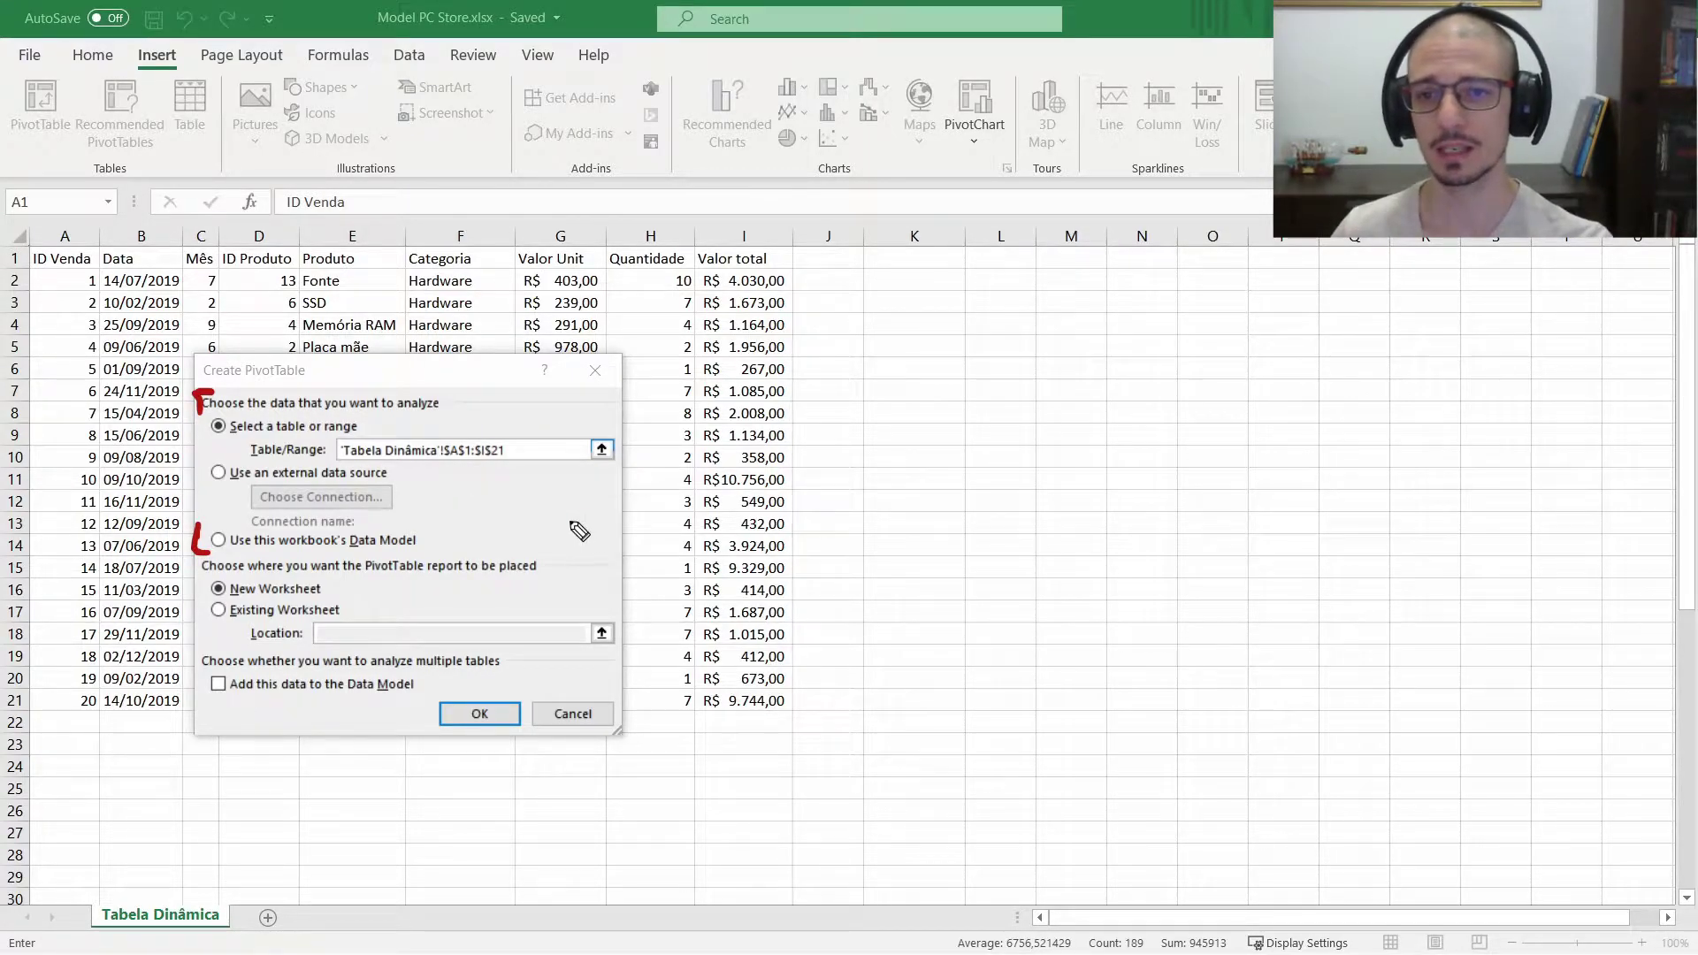
mouse_move(541, 448)
left_mouse_down()
mouse_move(523, 449)
mouse_move(573, 473)
left_mouse_up()
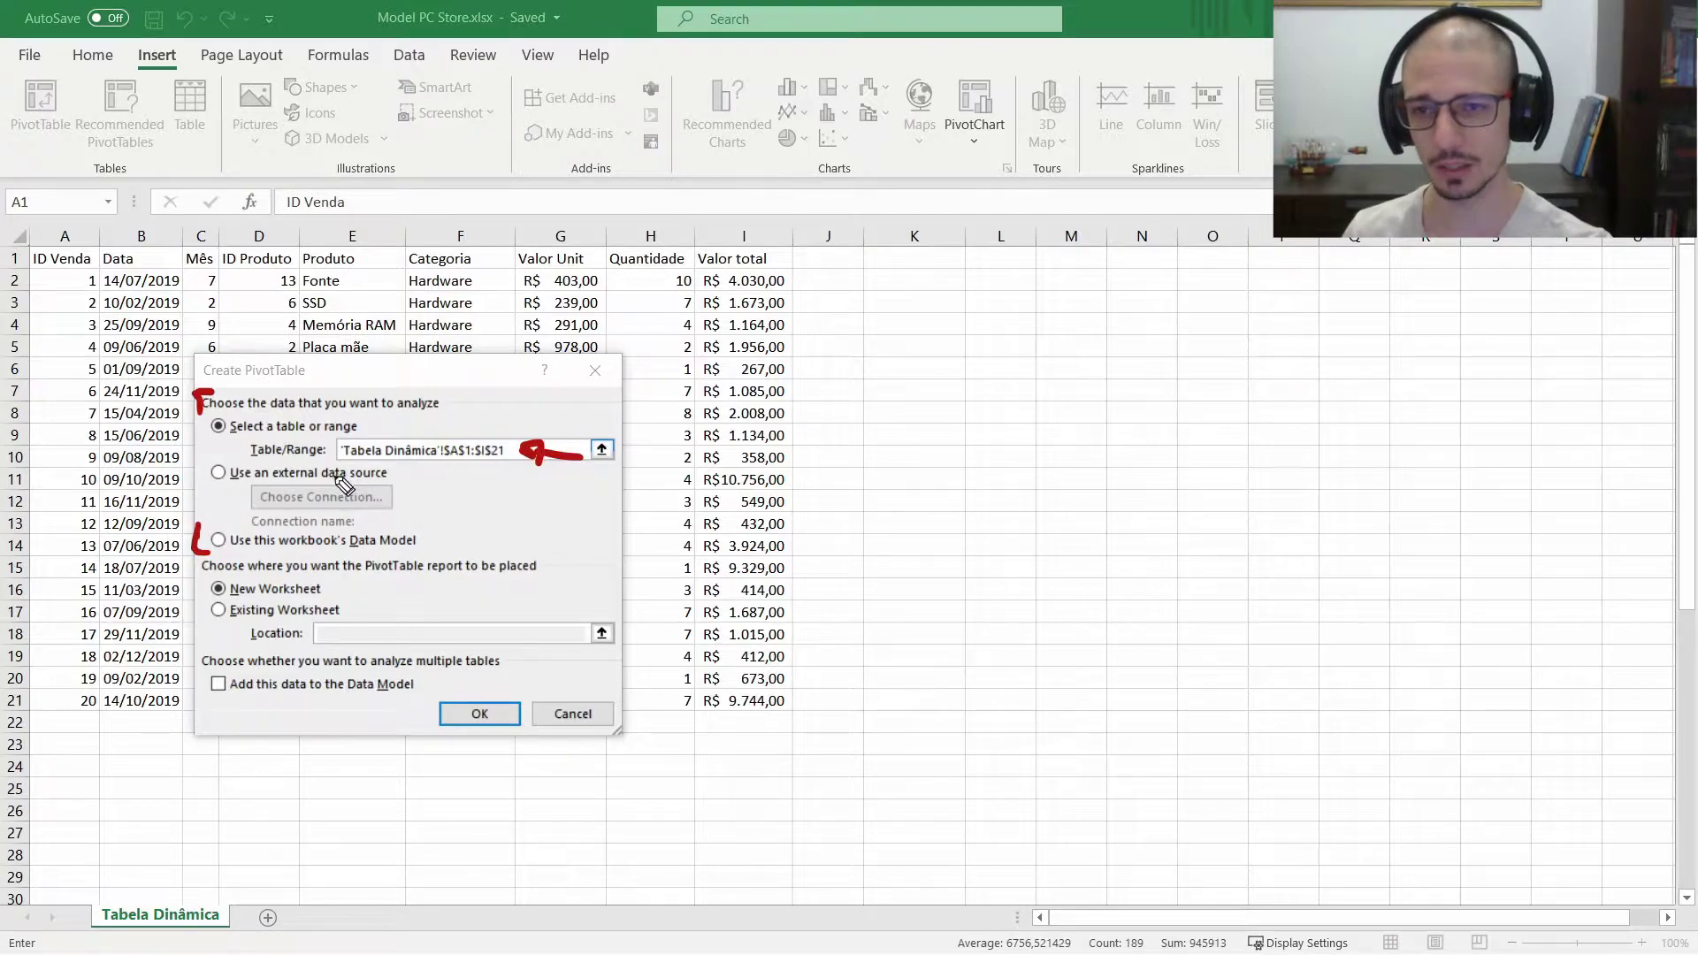
left_click_drag(345, 458, 506, 461)
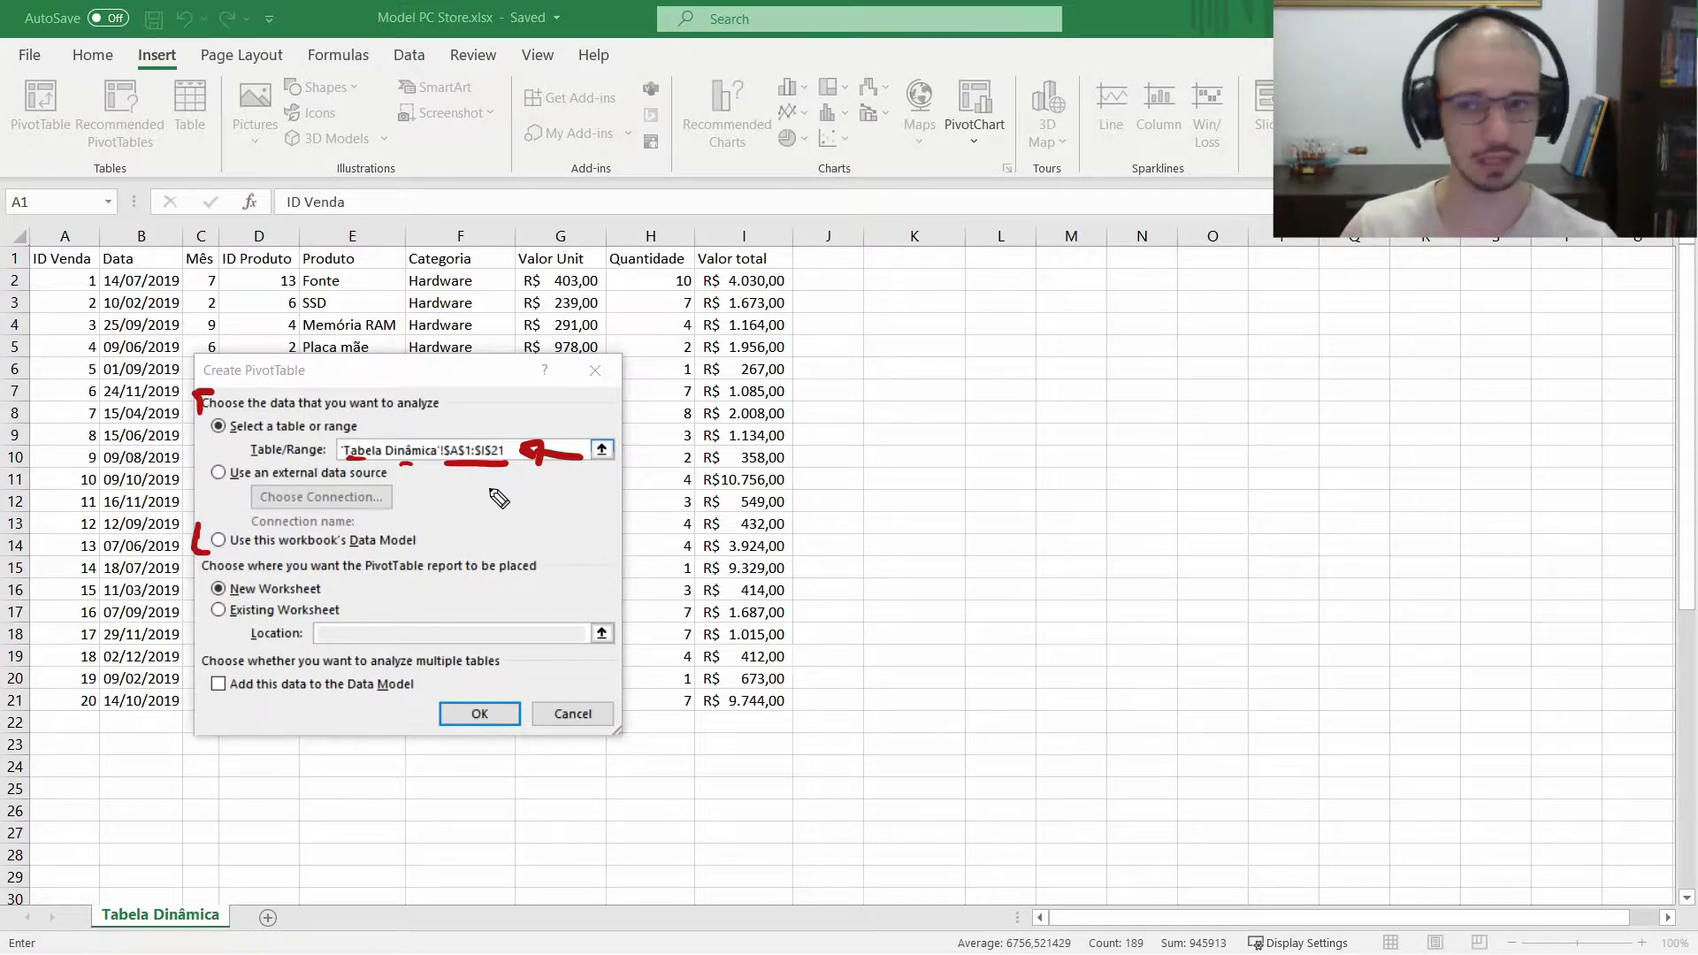
mouse_move(395, 463)
left_mouse_down()
mouse_move(352, 454)
mouse_move(559, 464)
left_mouse_up()
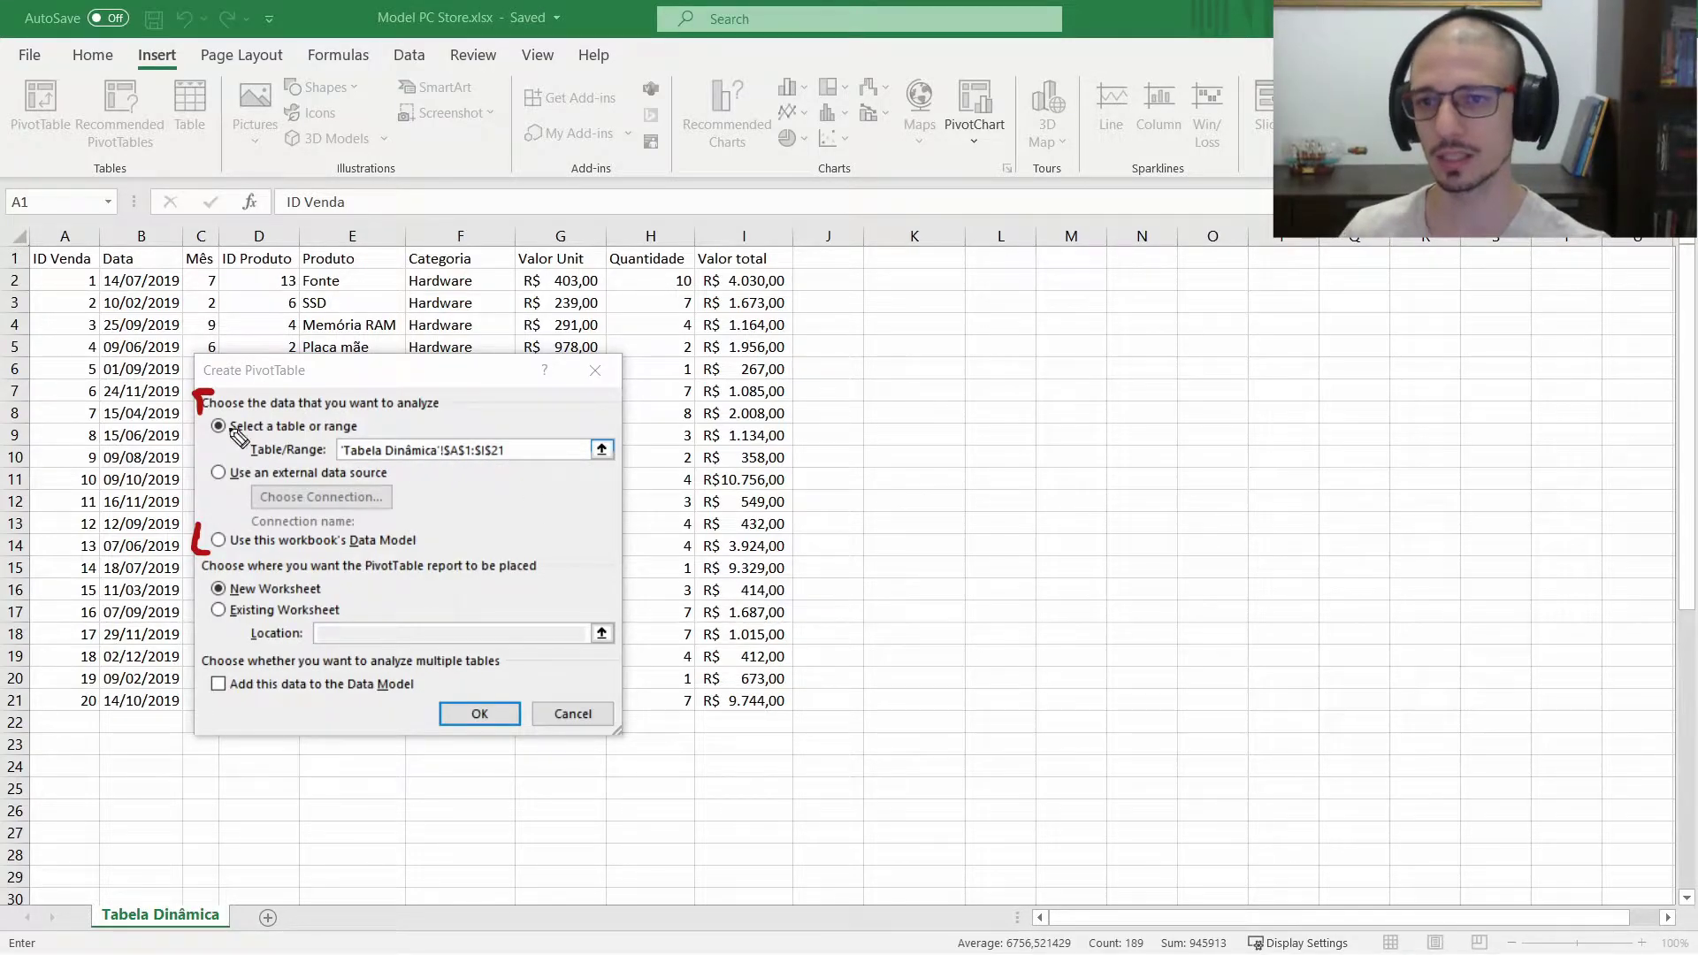
left_click_drag(412, 485, 473, 492)
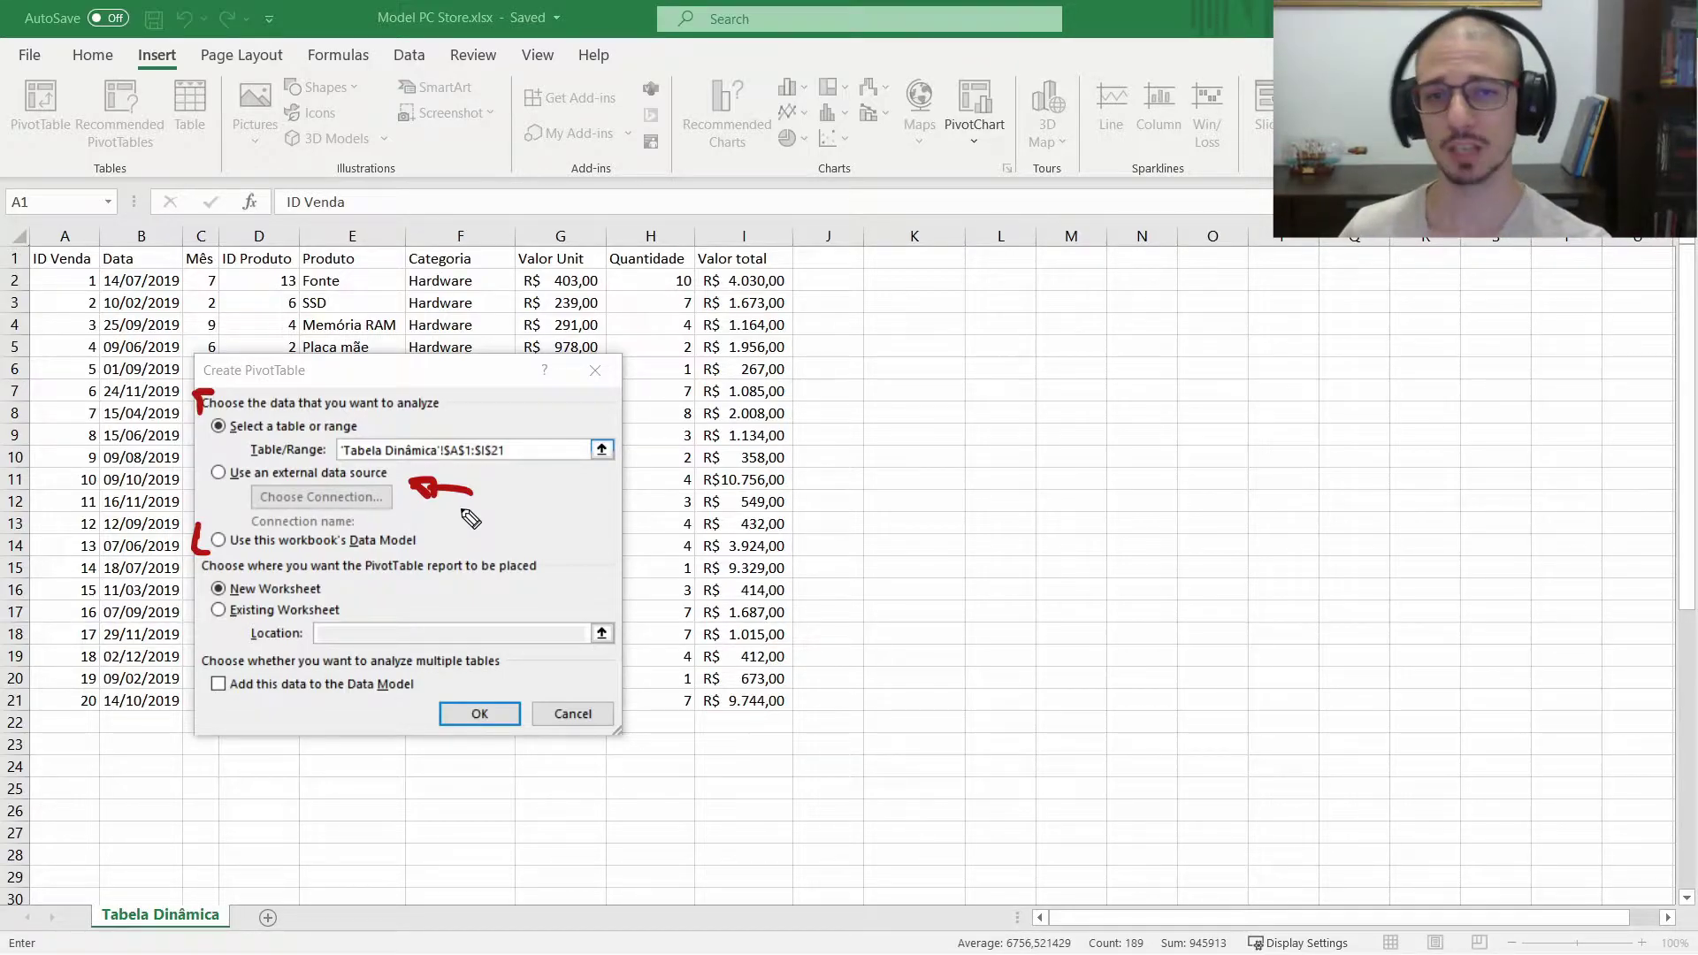
mouse_move(430, 496)
left_mouse_down()
mouse_move(436, 531)
mouse_move(488, 538)
left_mouse_up()
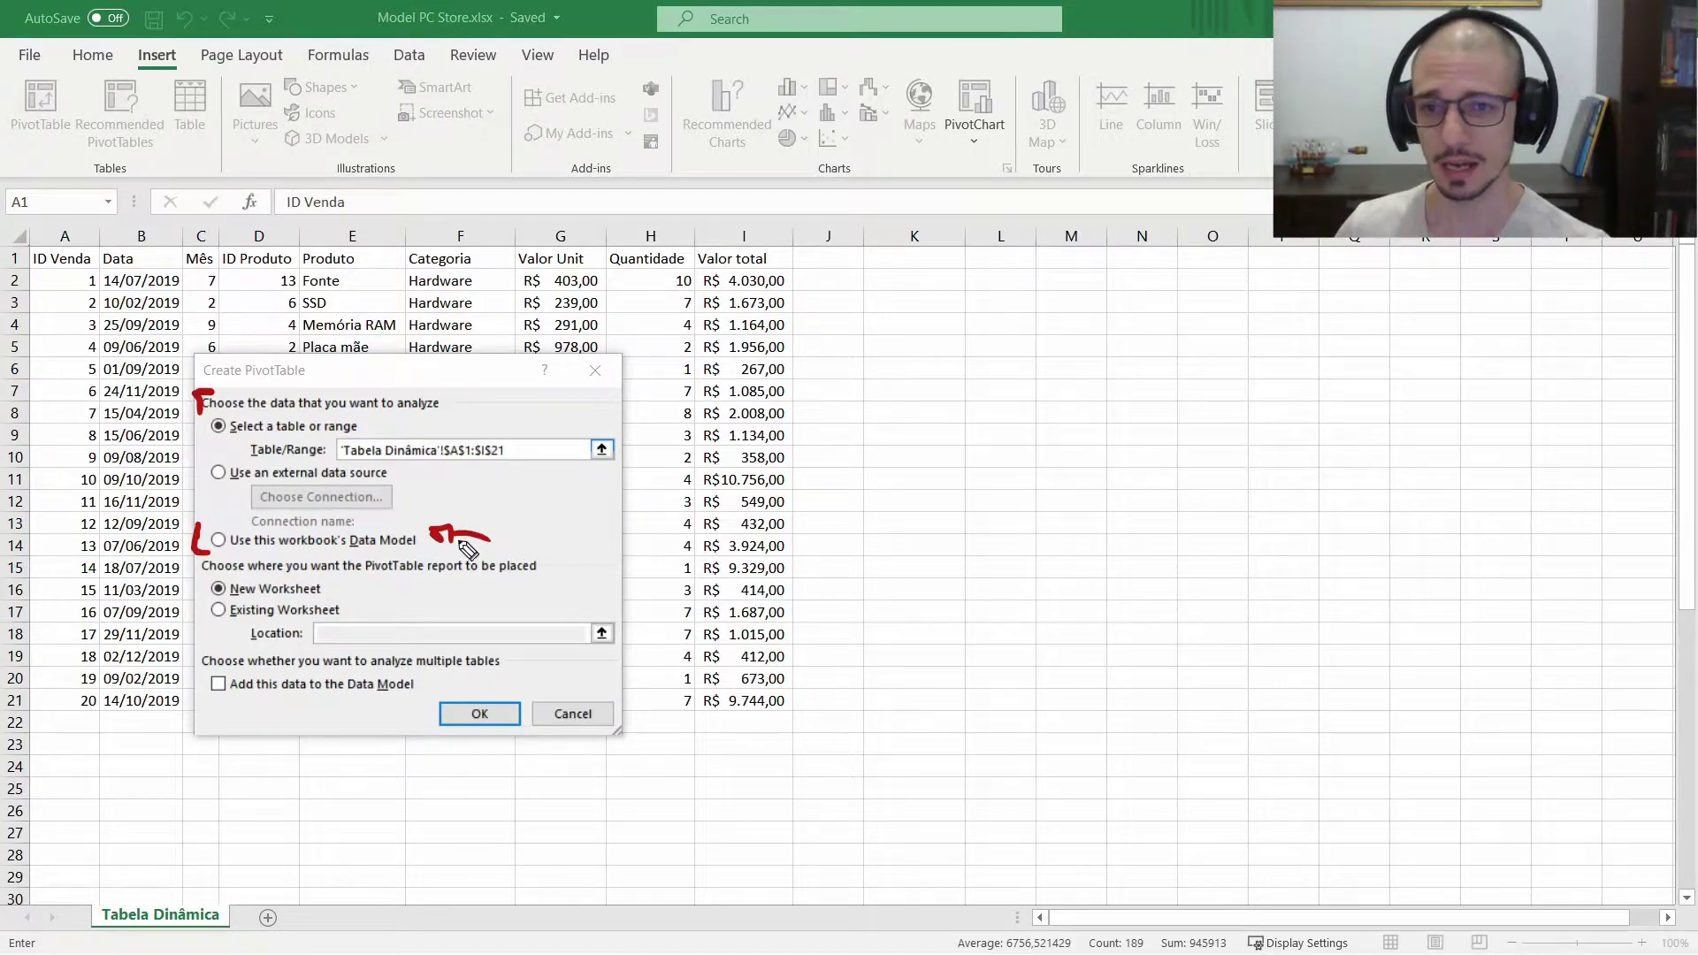
key("ctrl+z")
left_click_drag(201, 524, 196, 540)
left_click_drag(201, 386, 198, 414)
mouse_move(200, 566)
left_mouse_down()
mouse_move(203, 552)
mouse_move(191, 579)
left_mouse_up()
mouse_move(196, 641)
left_mouse_down()
mouse_move(189, 662)
mouse_move(214, 653)
left_mouse_up()
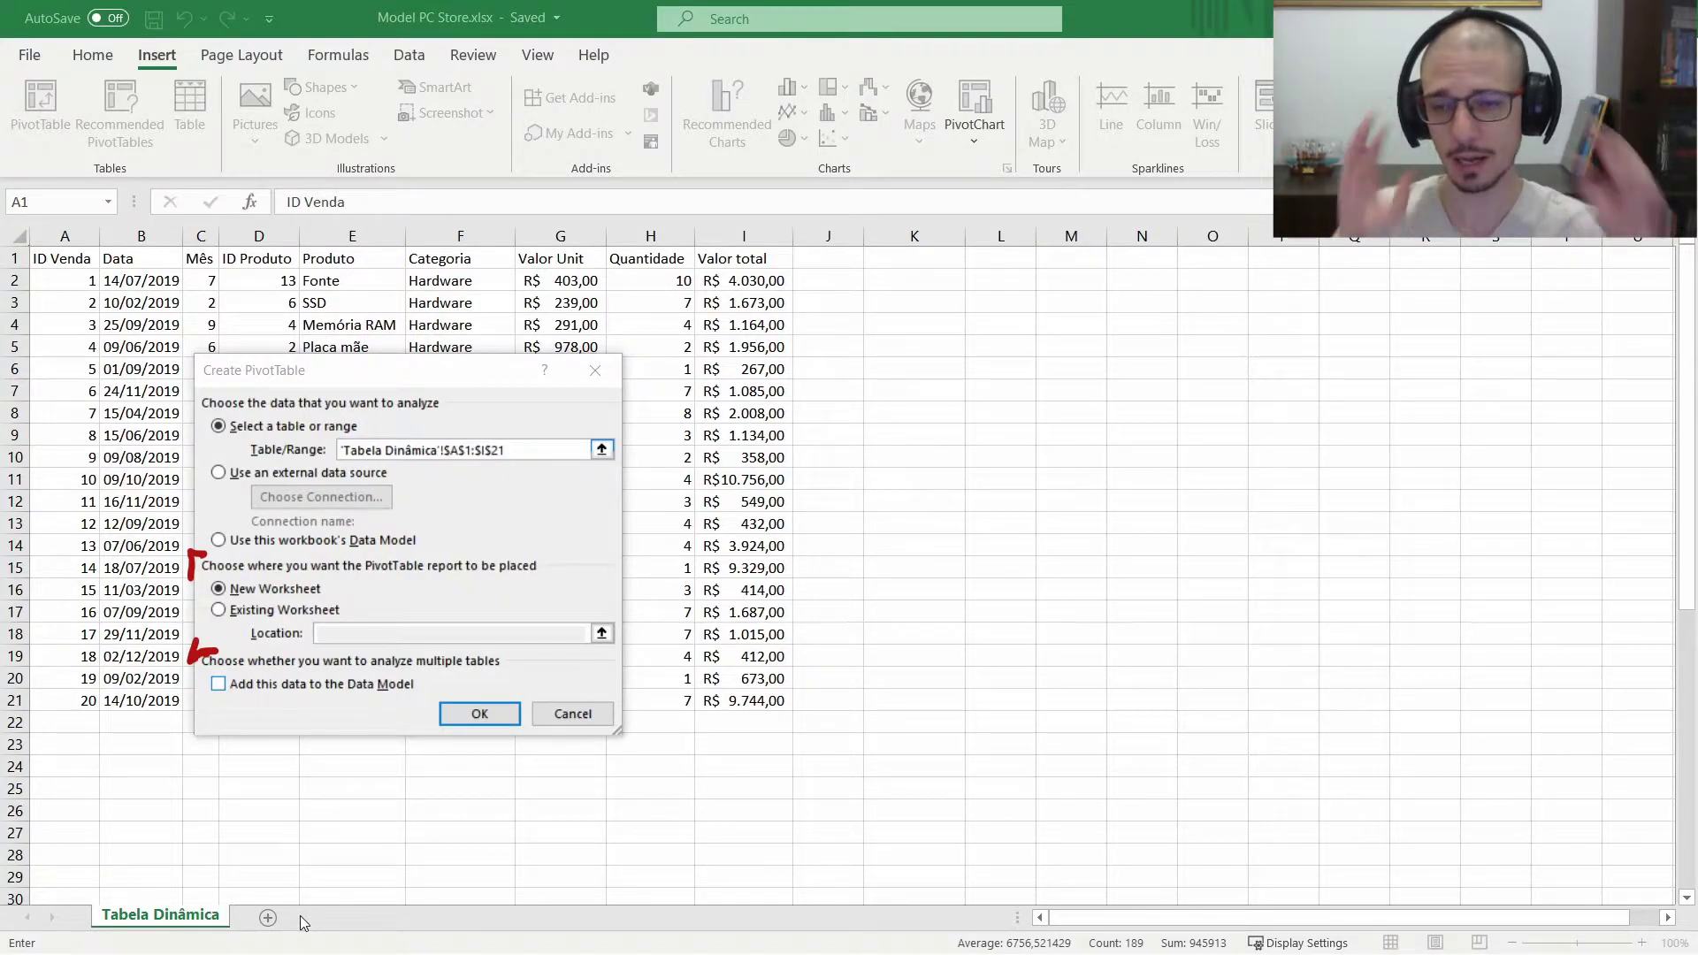
Step: Set the PivotTable report's placement to the existing worksheet, with cell K1 of Tabela Dinâmica as its location
left_click(220, 610)
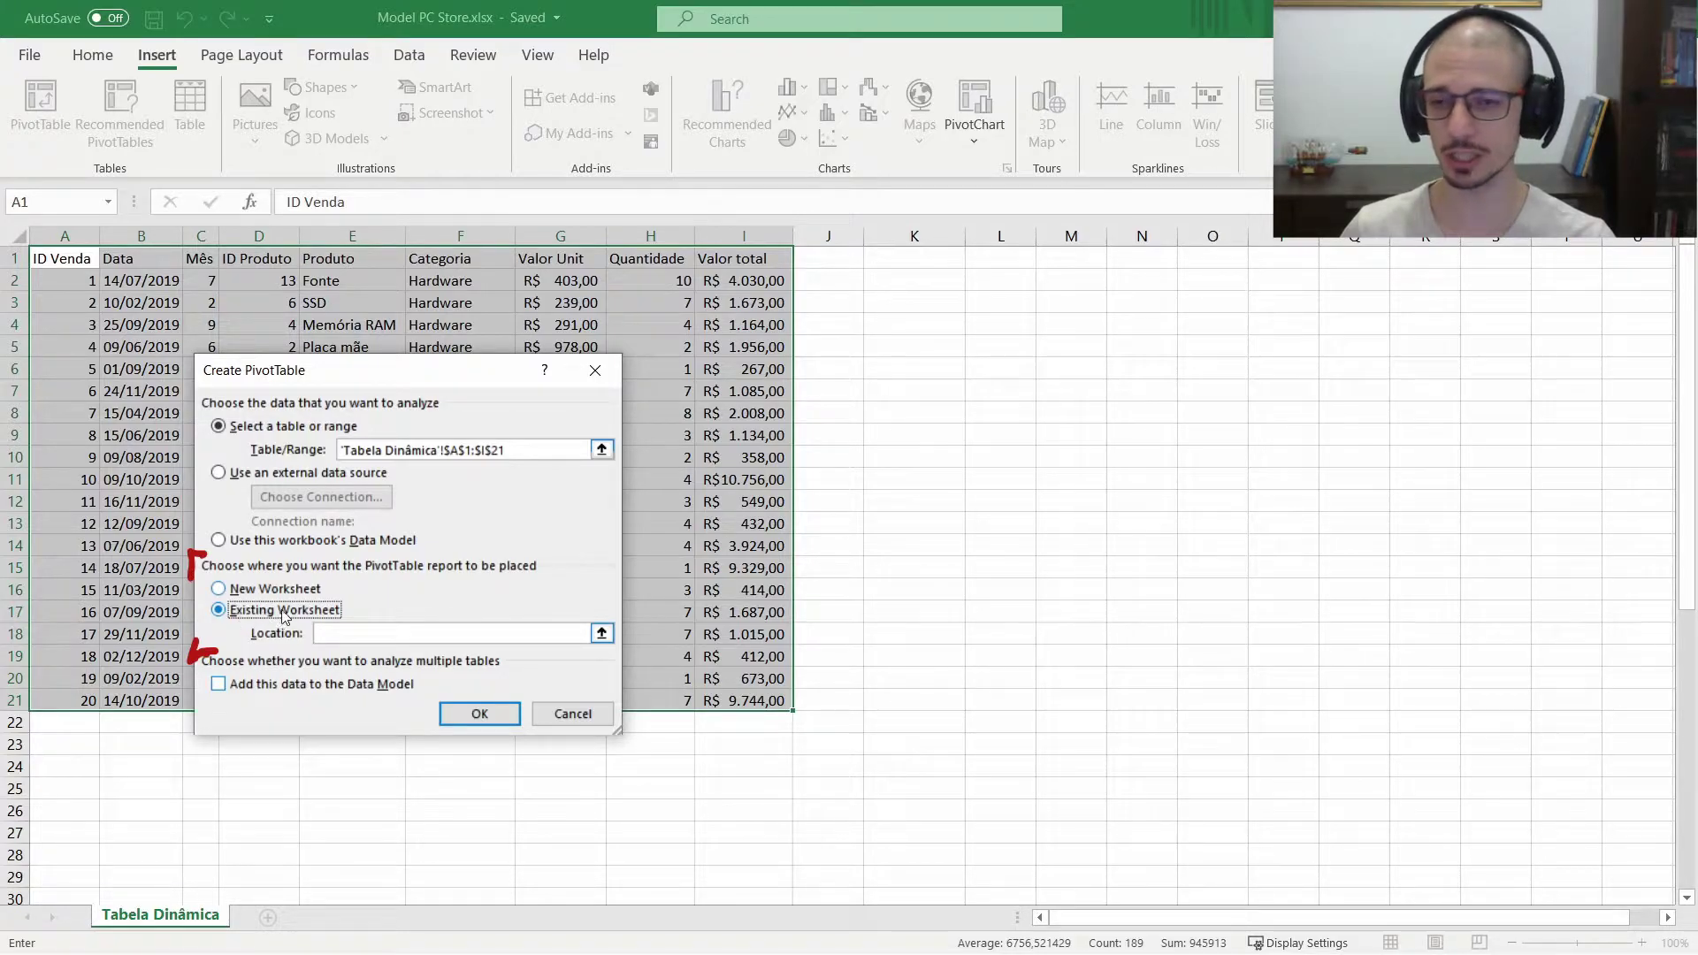
left_click(351, 635)
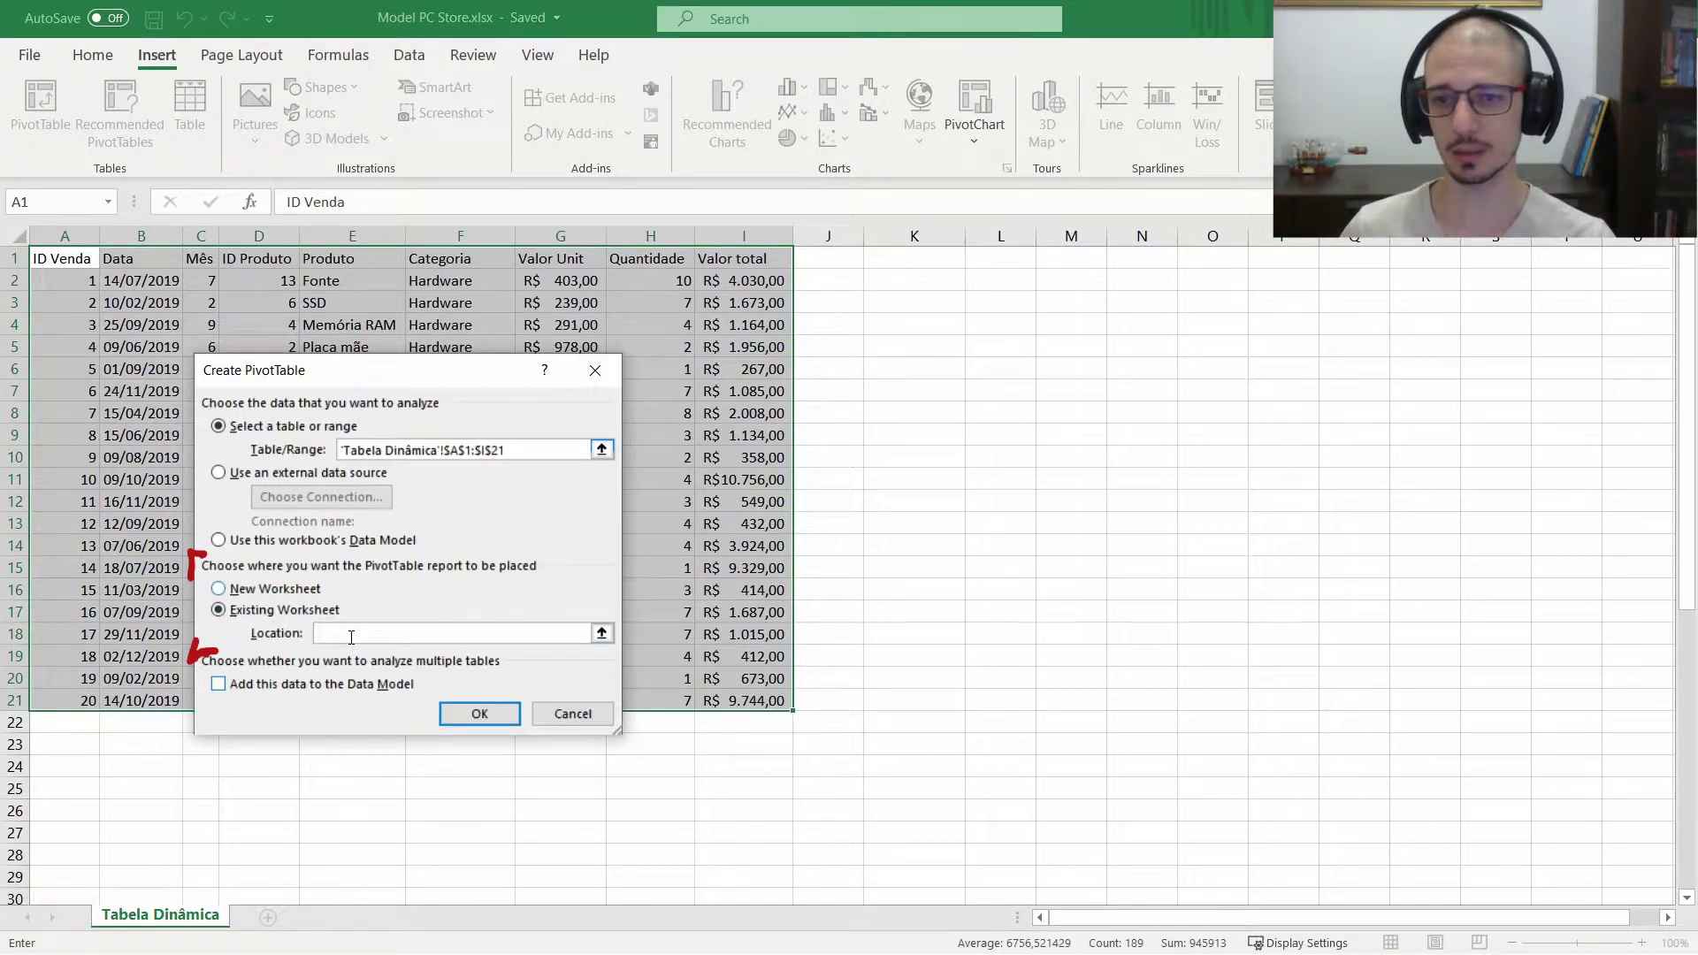
left_click(952, 259)
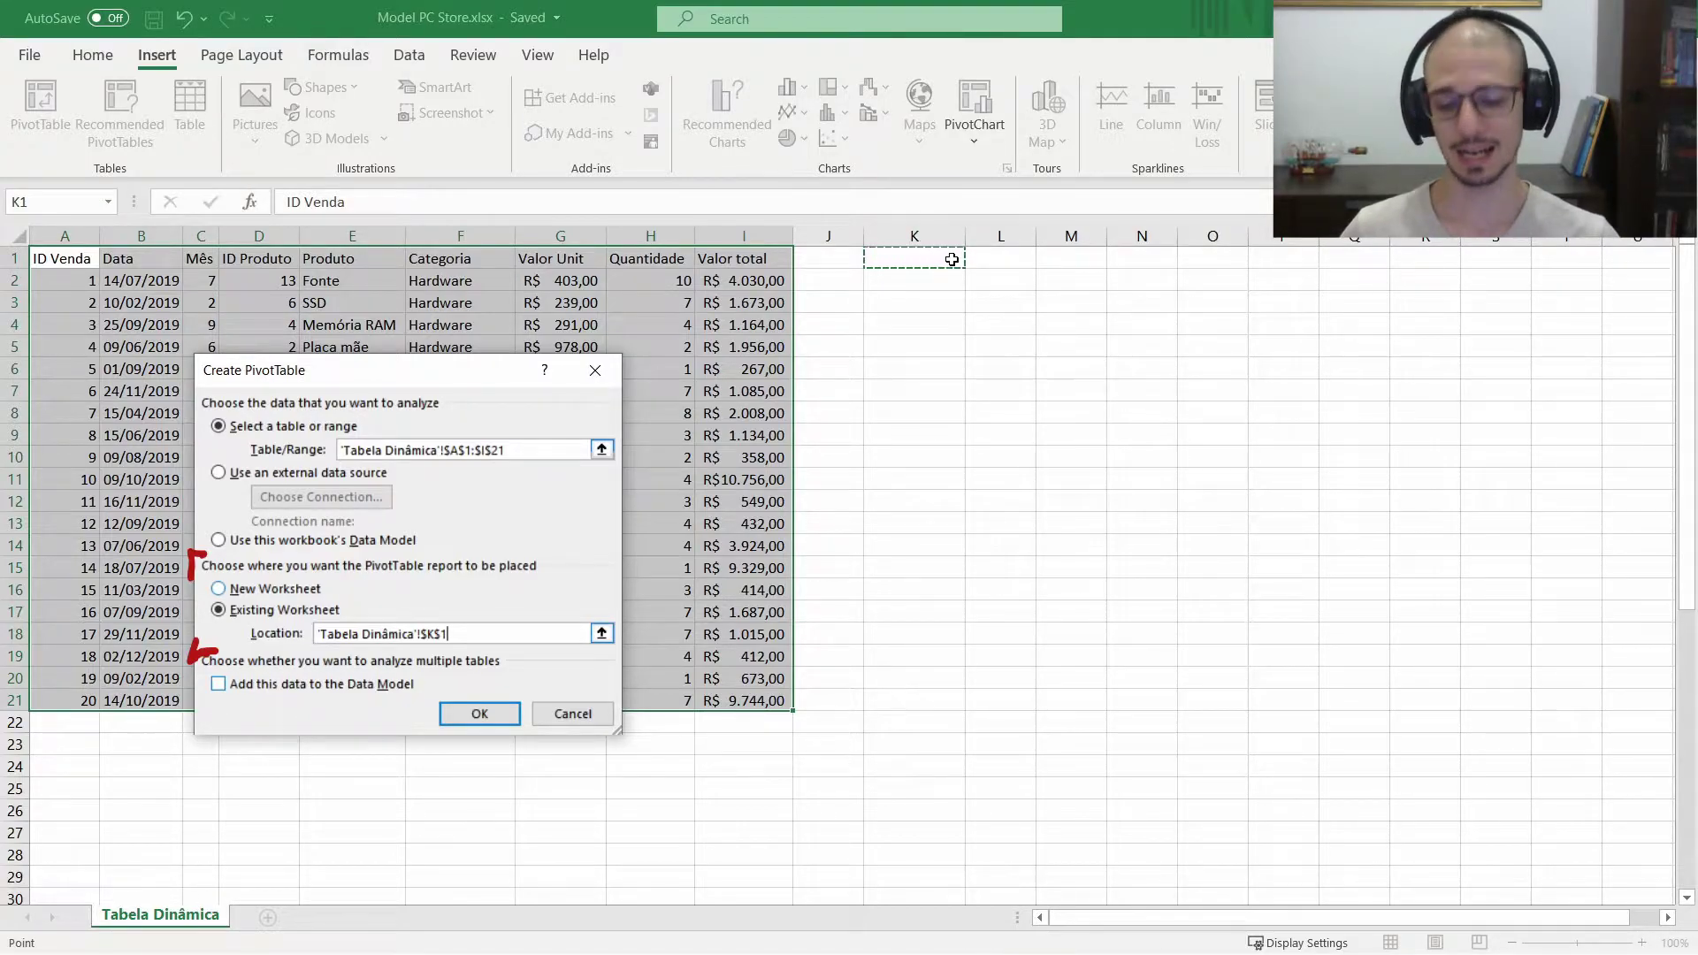
key("ctrl+2")
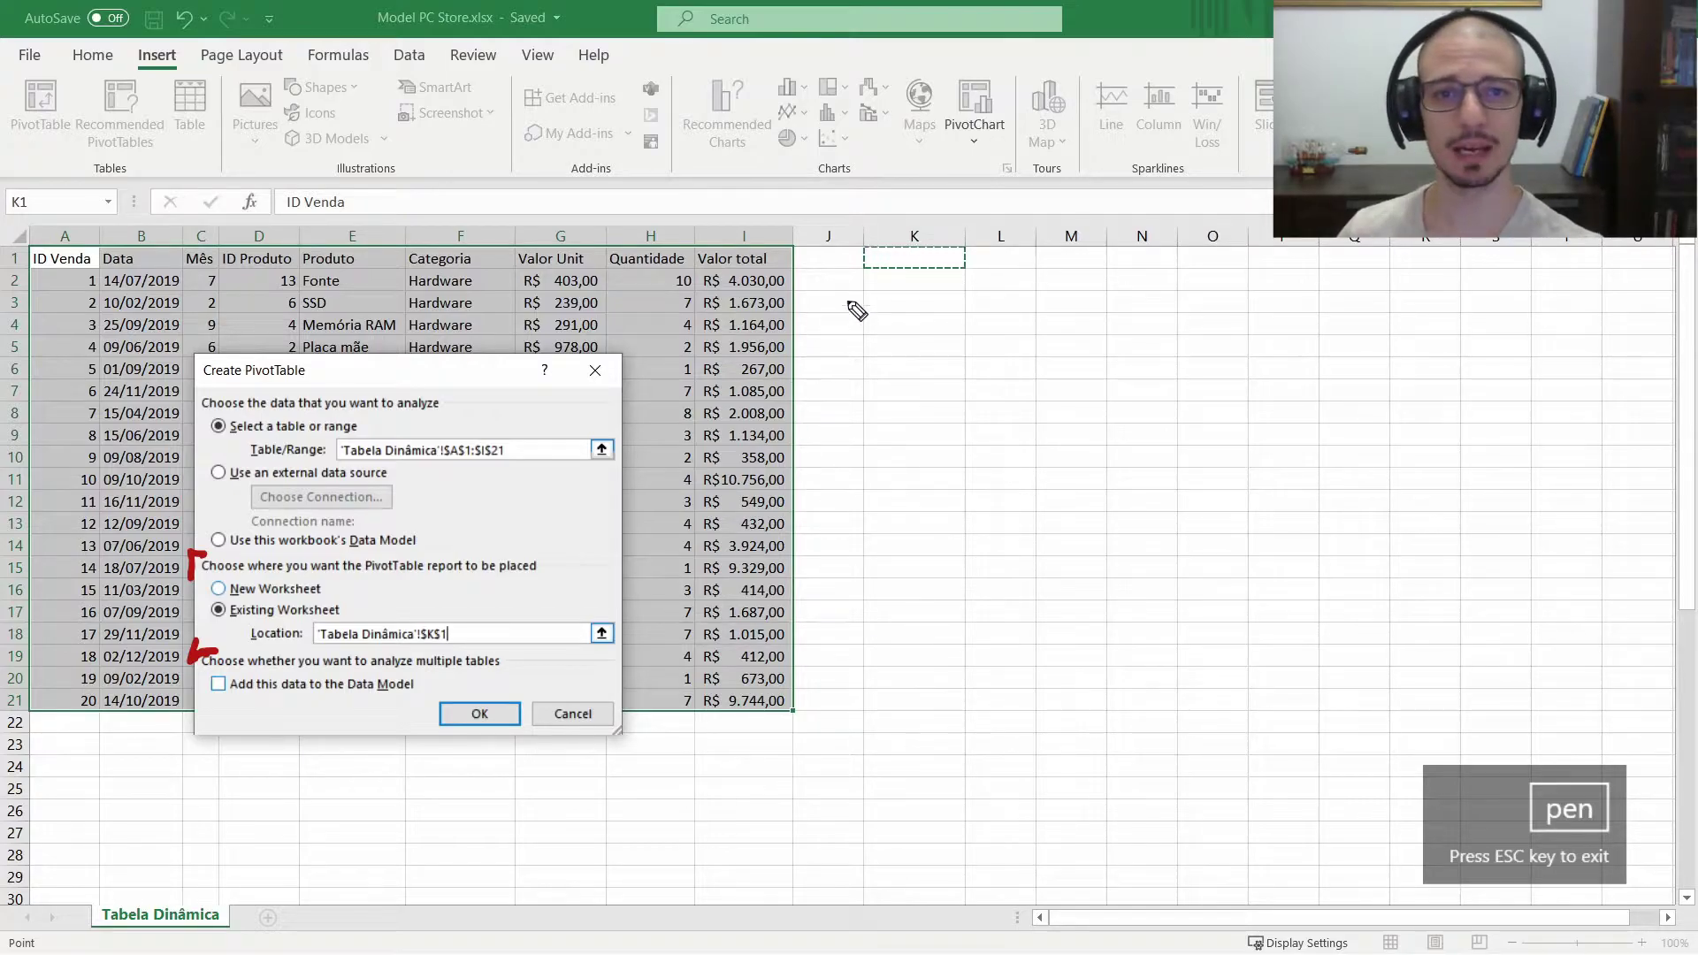
left_click_drag(855, 243, 887, 228)
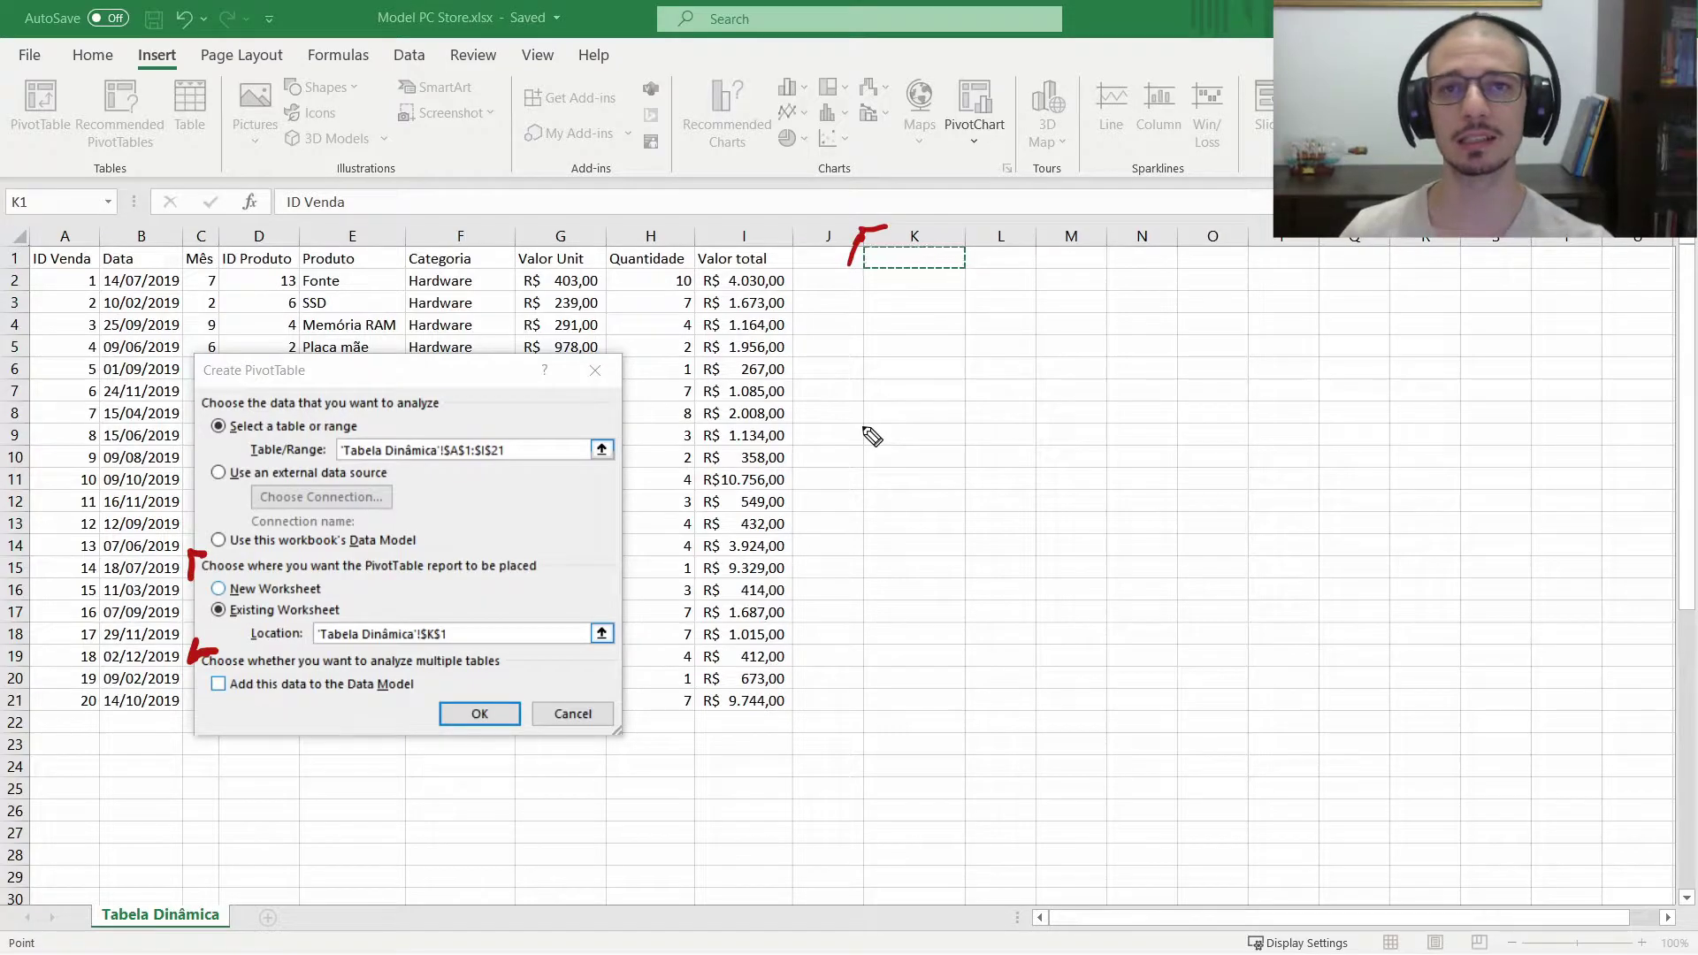
key("Delete")
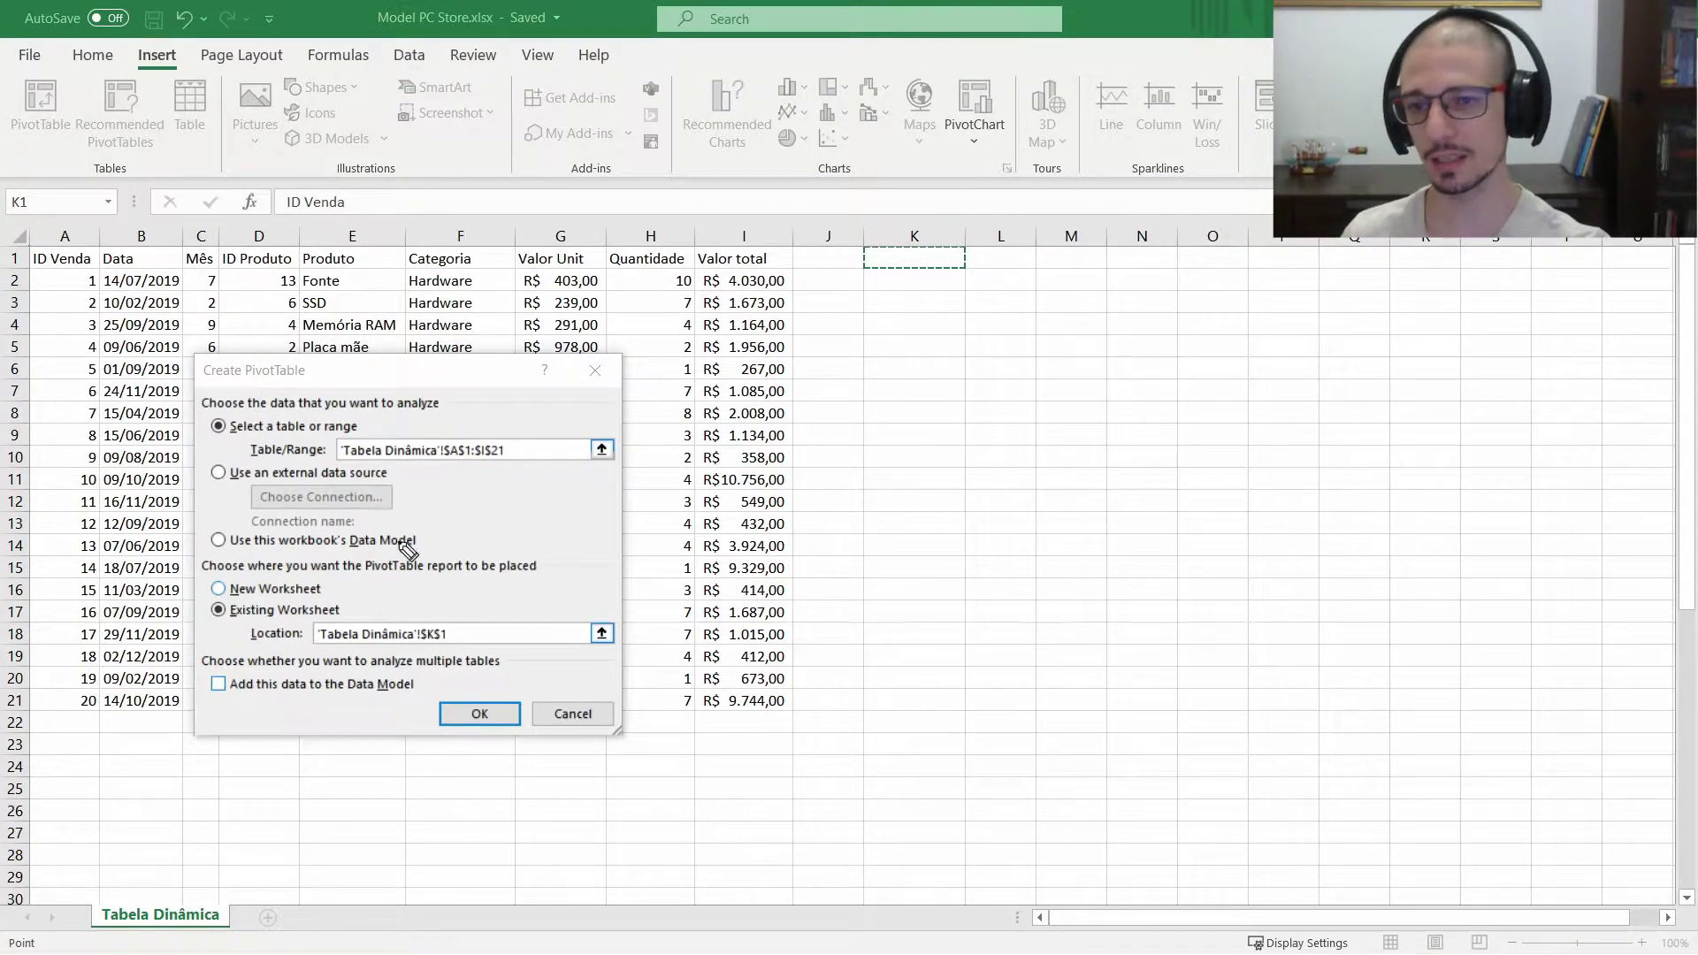
left_click_drag(210, 639, 189, 676)
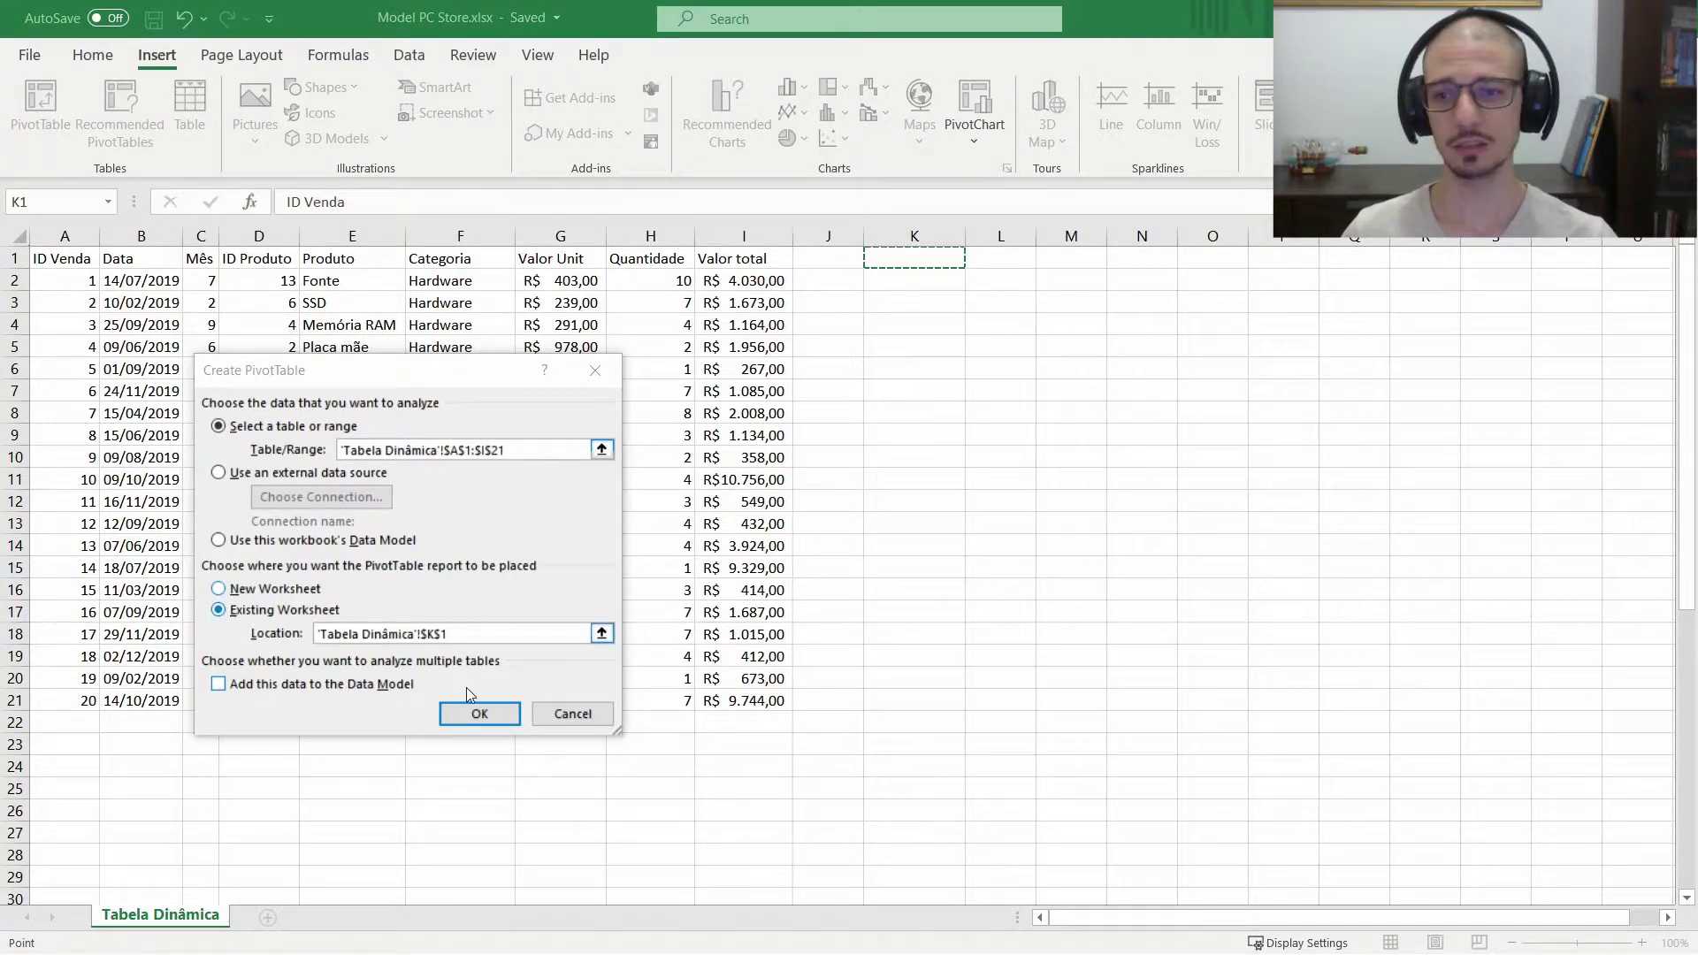
Step: Create the empty PivotTable with the configured source range and location
left_click(472, 722)
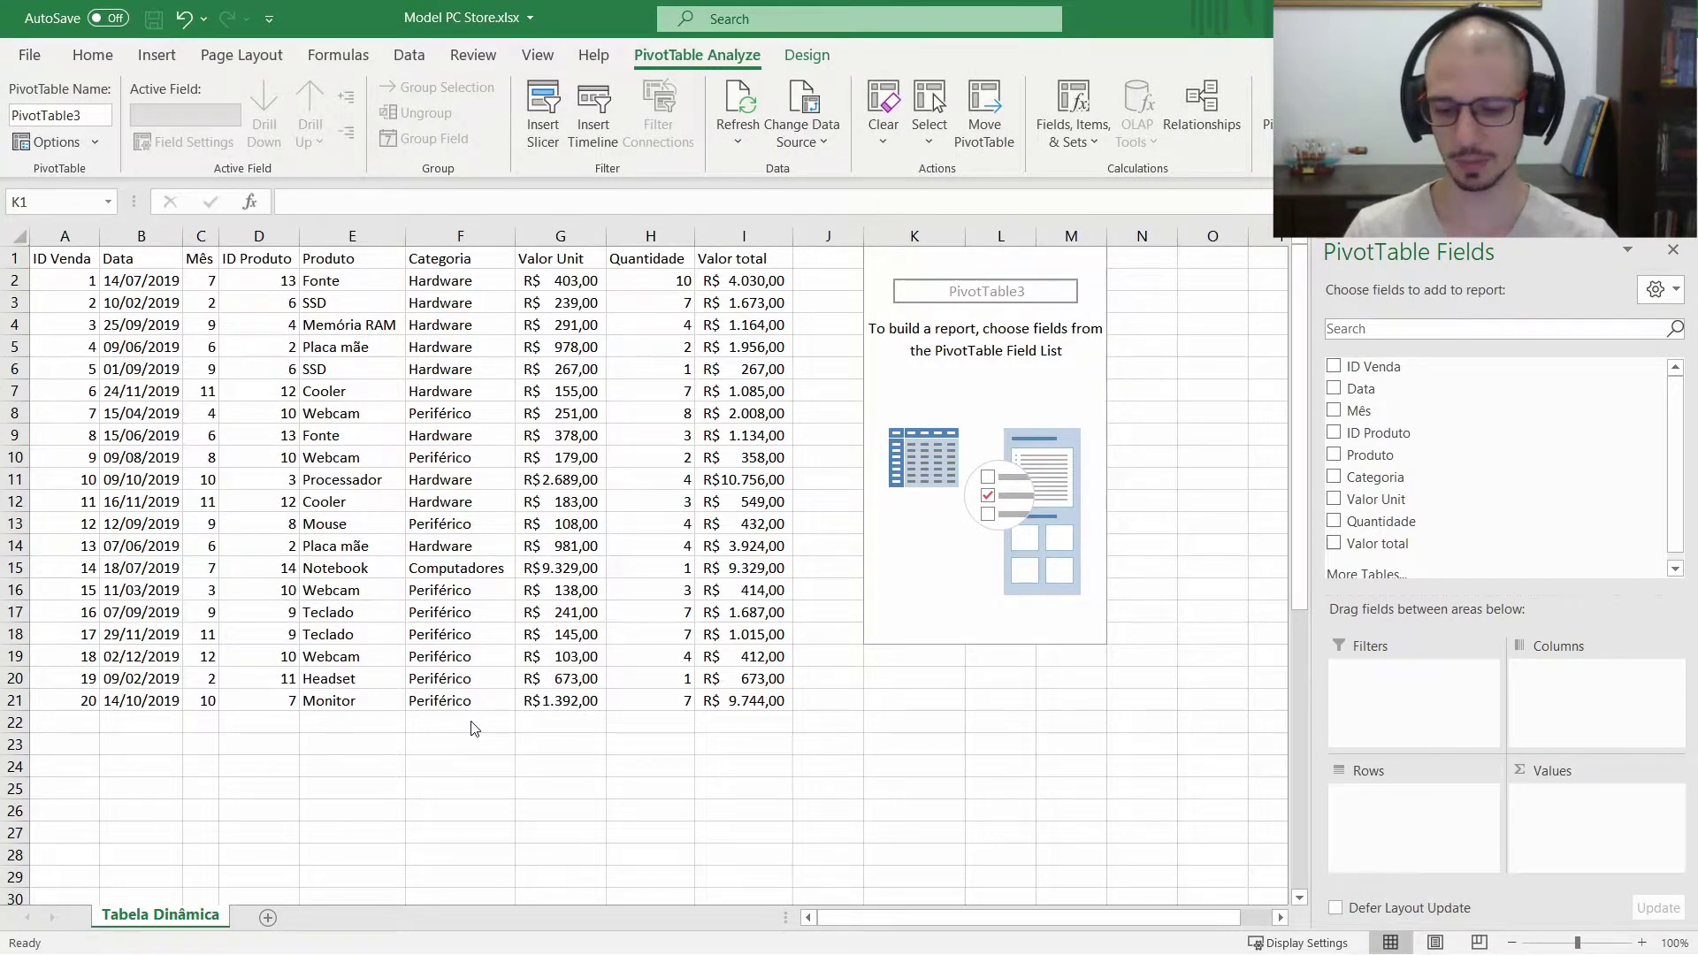
key("ctrl+2")
mouse_move(1217, 643)
left_mouse_down()
mouse_move(1214, 605)
mouse_move(1225, 686)
left_mouse_up()
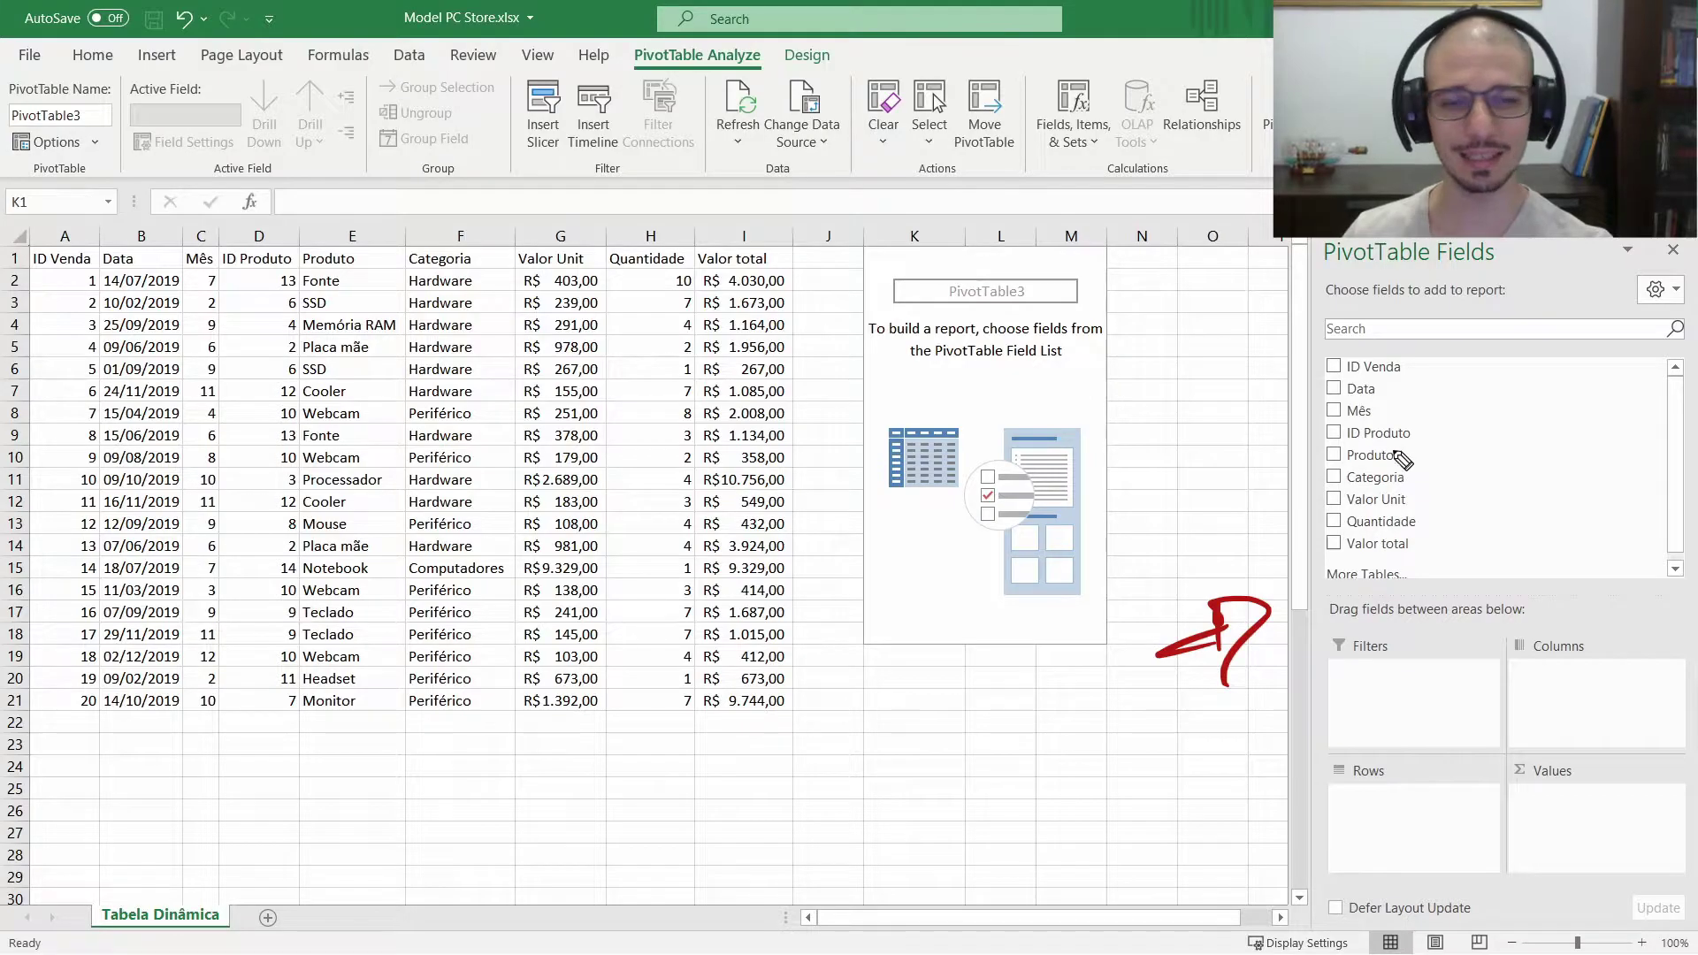
mouse_move(1412, 364)
left_mouse_down()
mouse_move(1426, 367)
mouse_move(1401, 411)
left_mouse_up()
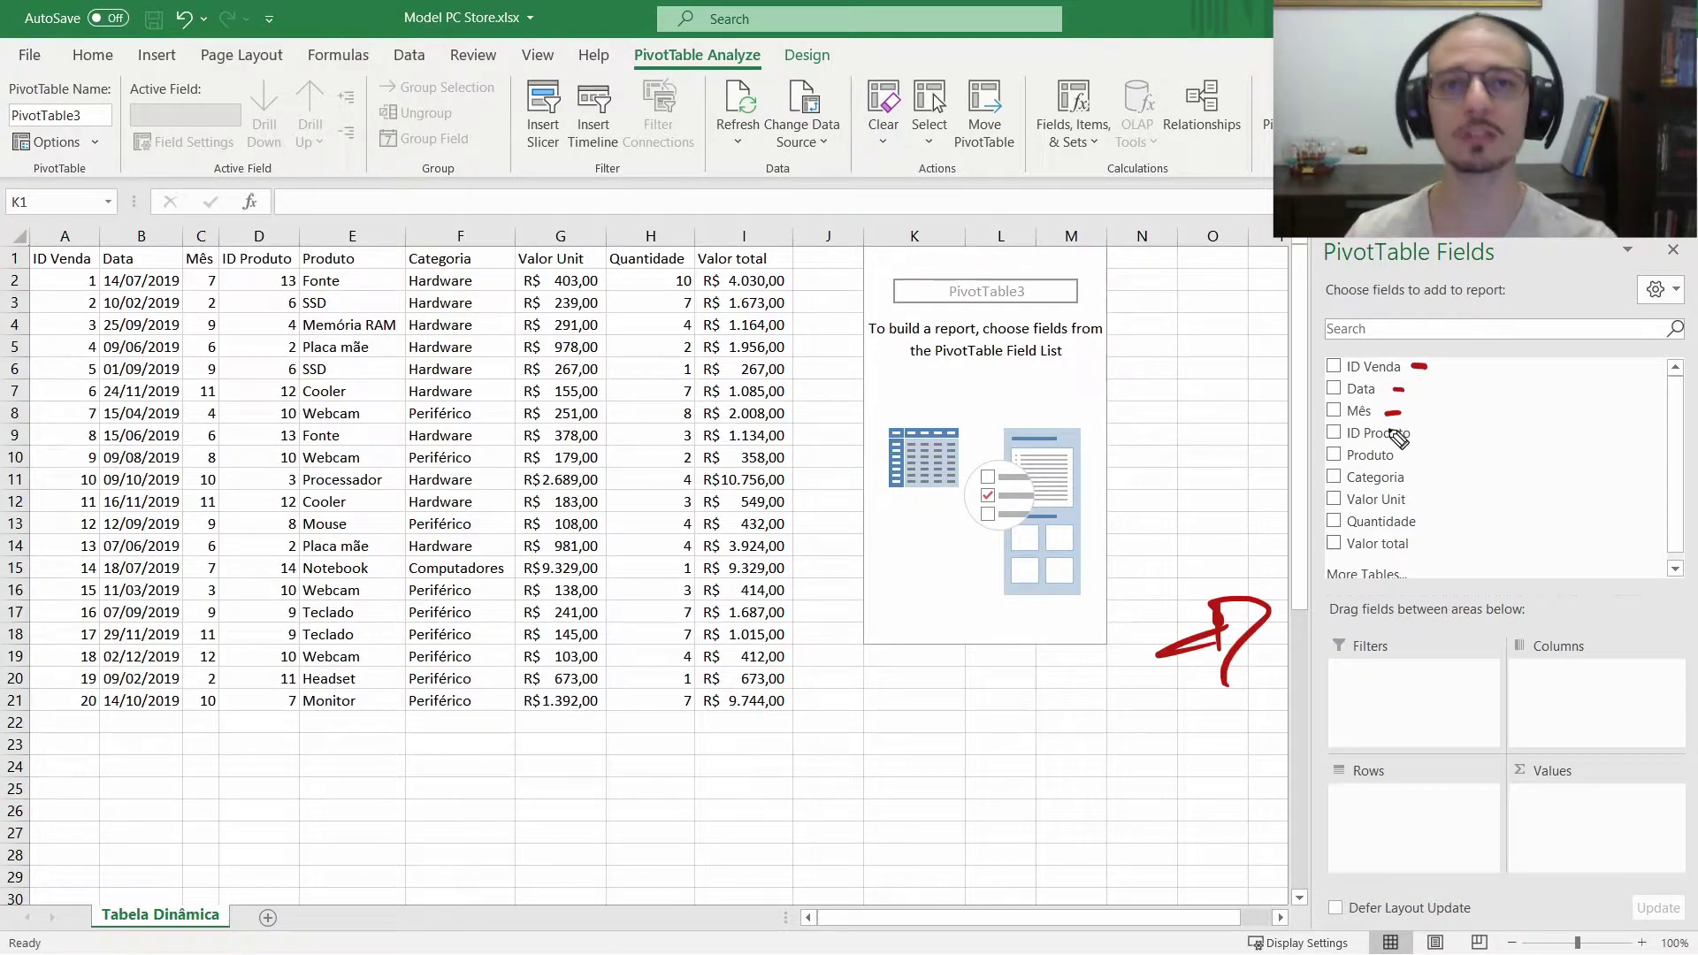
mouse_move(68, 186)
left_mouse_down()
mouse_move(65, 239)
mouse_move(210, 217)
mouse_move(211, 246)
left_mouse_up()
left_click_drag(218, 225, 211, 246)
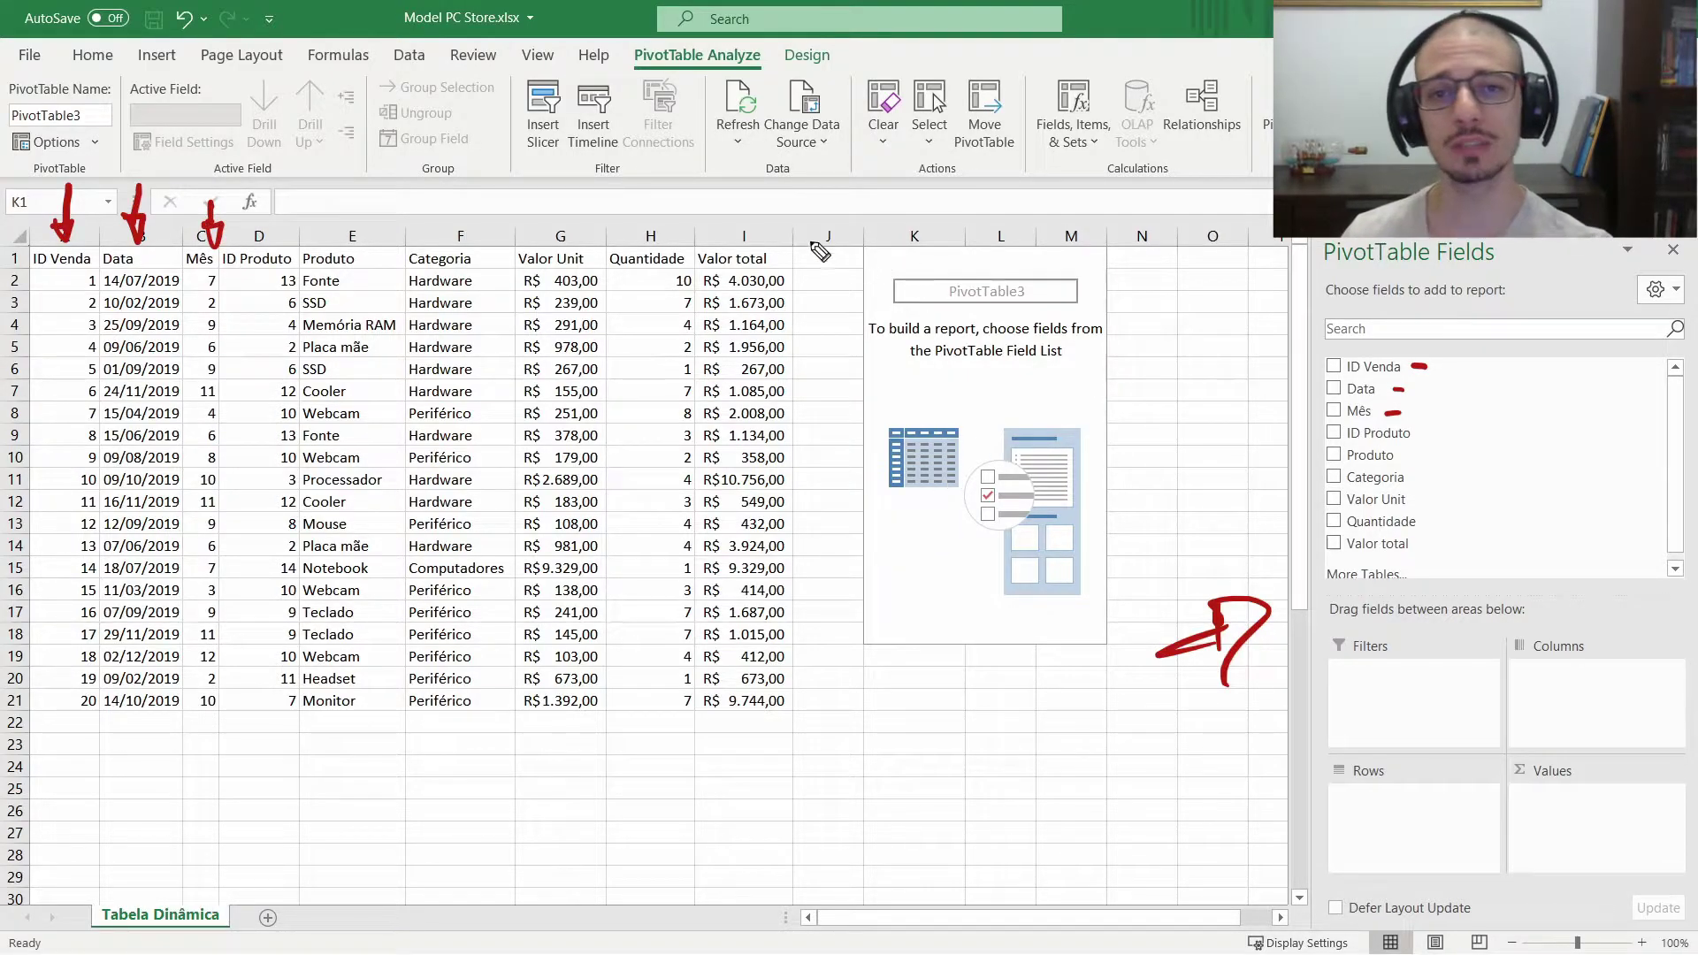
mouse_move(1448, 356)
left_mouse_down()
mouse_move(1473, 382)
mouse_move(1475, 484)
left_mouse_up()
left_click_drag(1422, 557, 1475, 484)
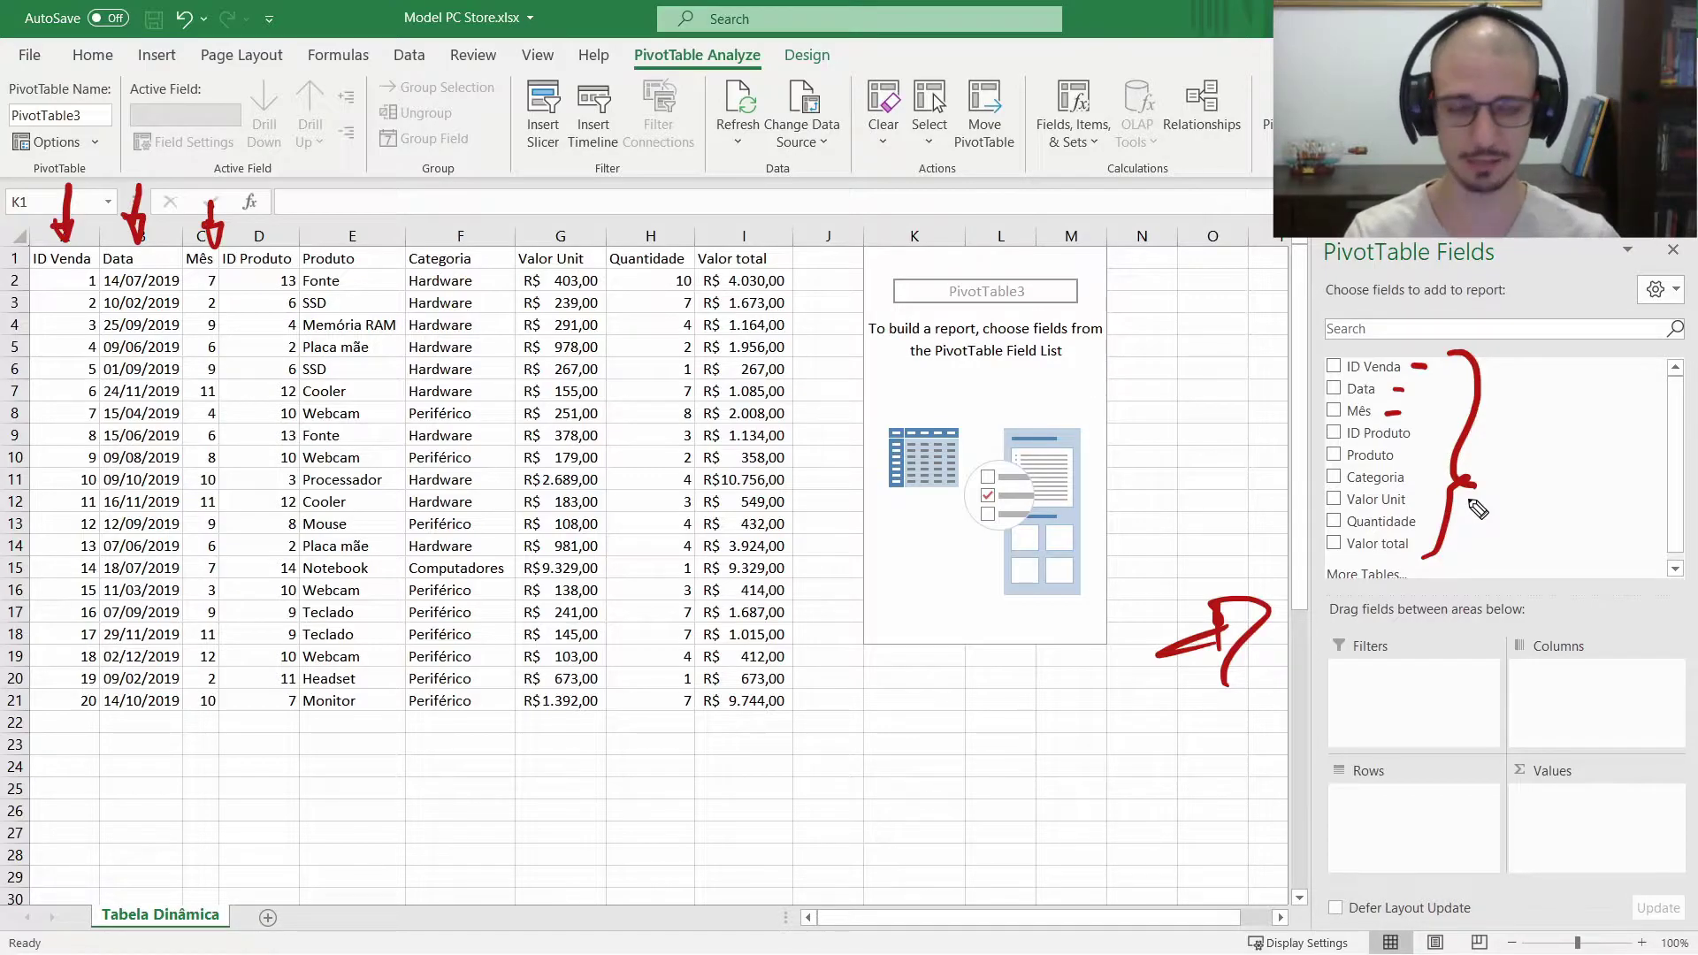
key("e")
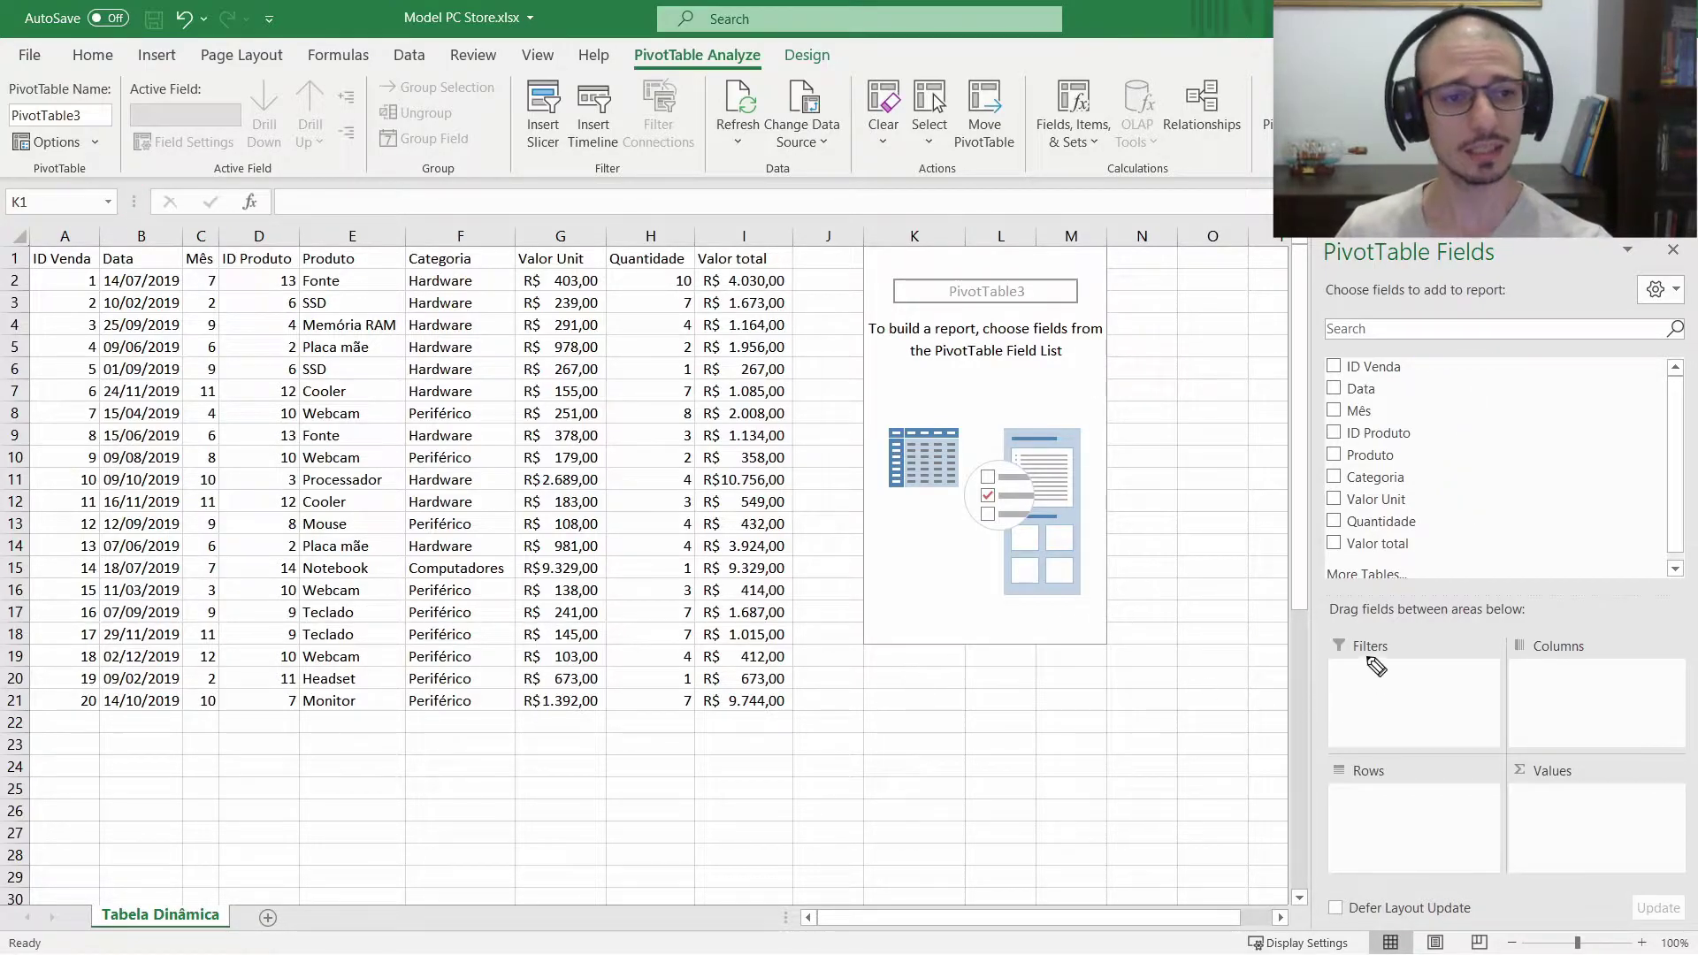
mouse_move(1321, 650)
left_mouse_down()
mouse_move(1319, 623)
mouse_move(1349, 623)
left_mouse_up()
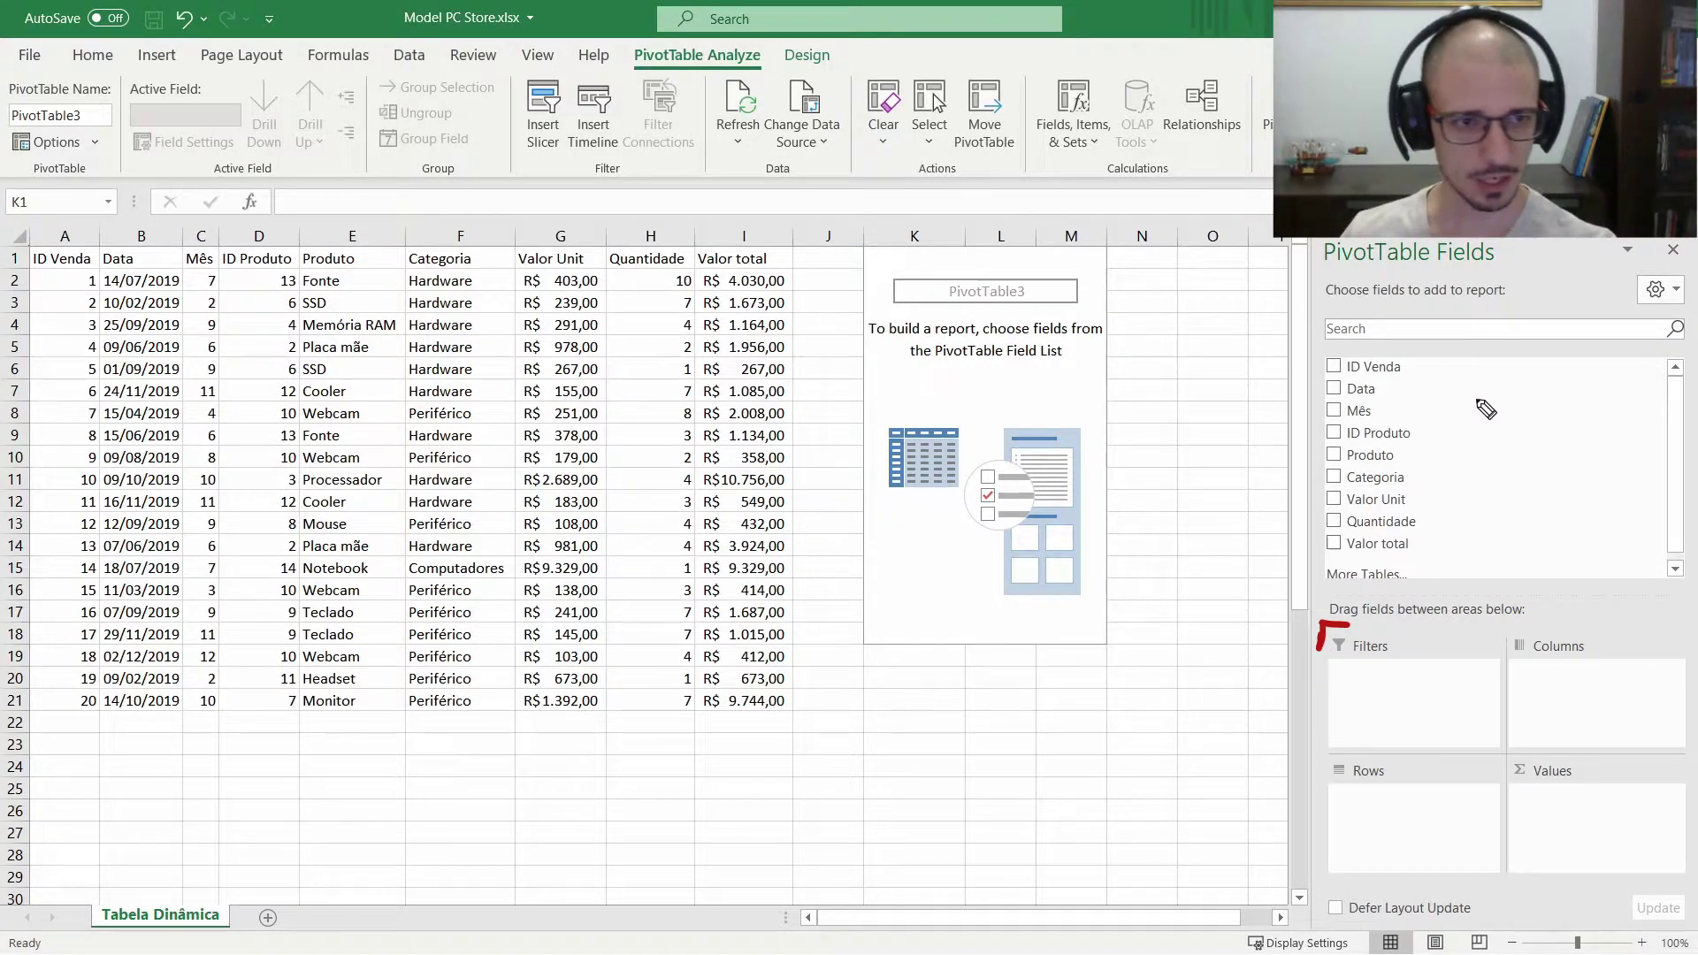
mouse_move(1419, 362)
left_mouse_down()
mouse_move(1443, 398)
mouse_move(1453, 544)
mouse_move(1434, 655)
mouse_move(1423, 632)
mouse_move(1436, 654)
left_mouse_up()
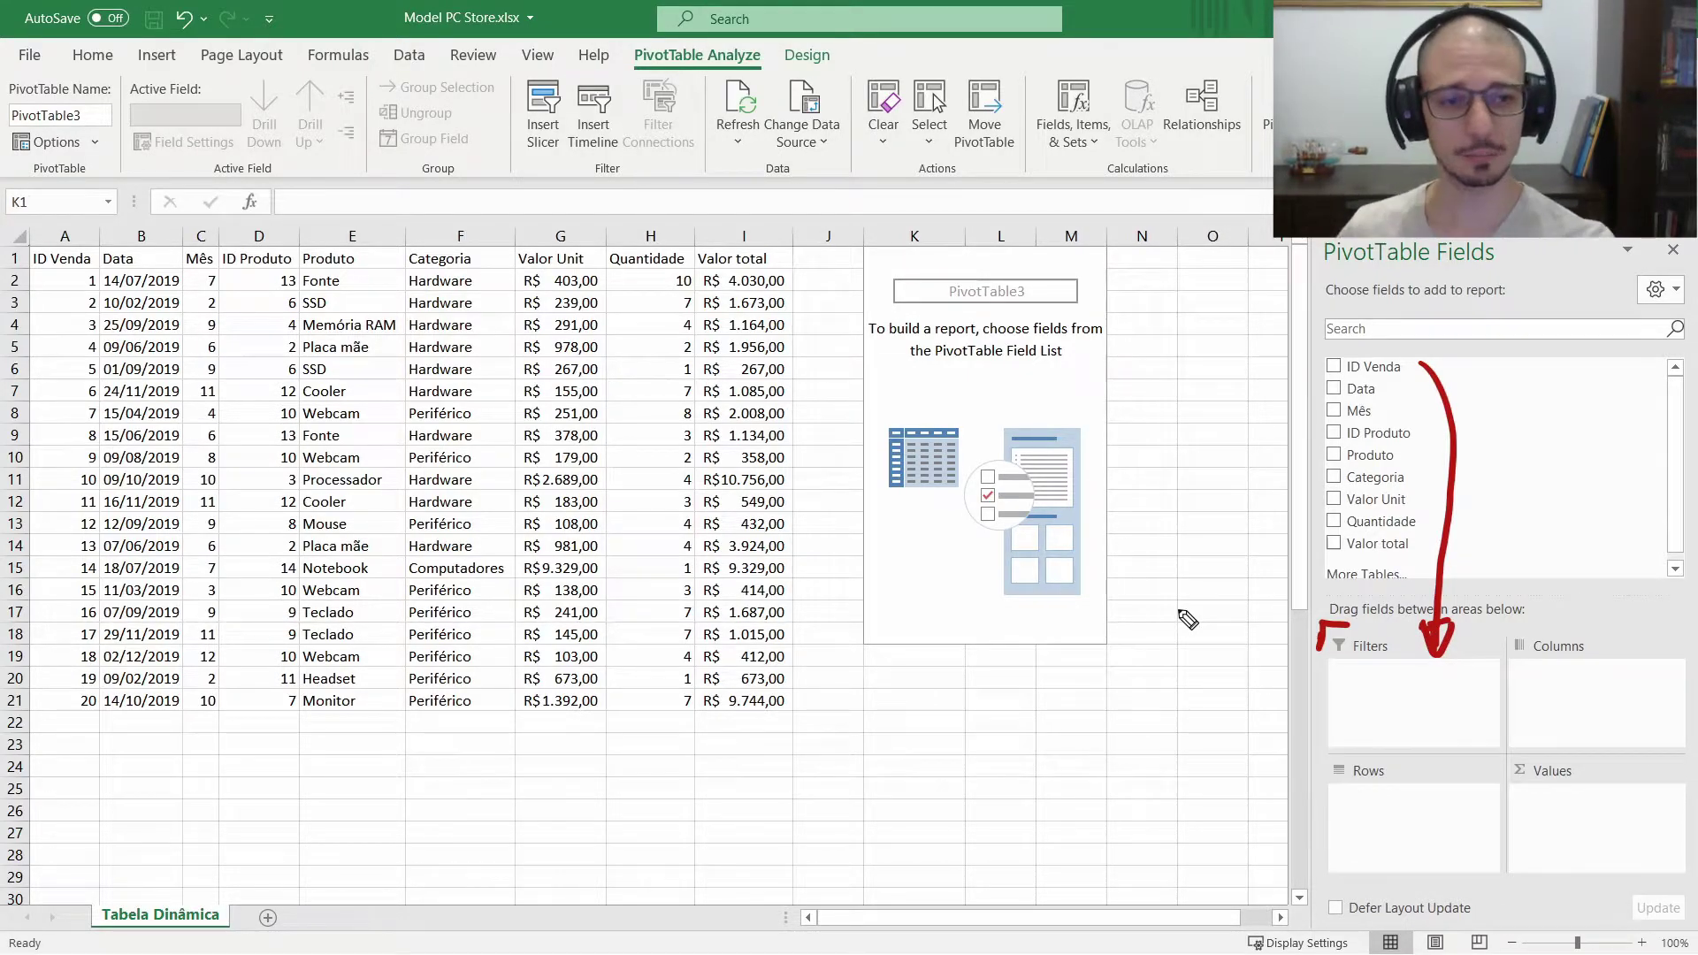
left_click_drag(1332, 658, 1393, 660)
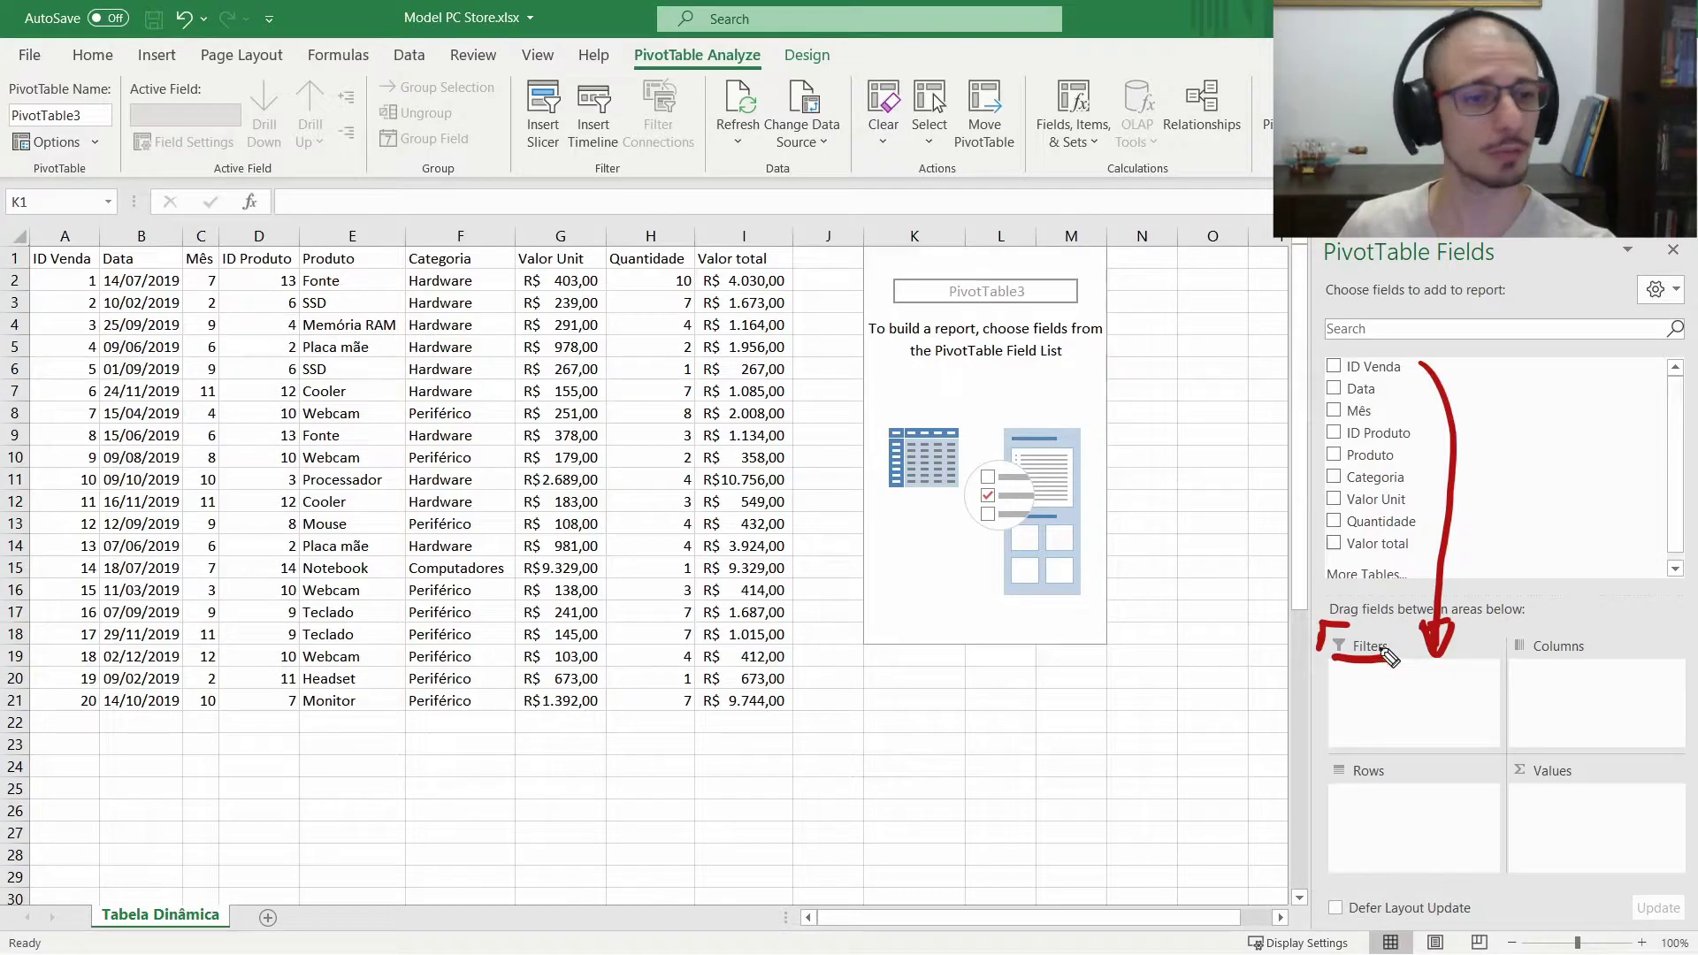
key("ctrl+z")
key("ctrl+z")
left_click_drag(1487, 529, 1548, 651)
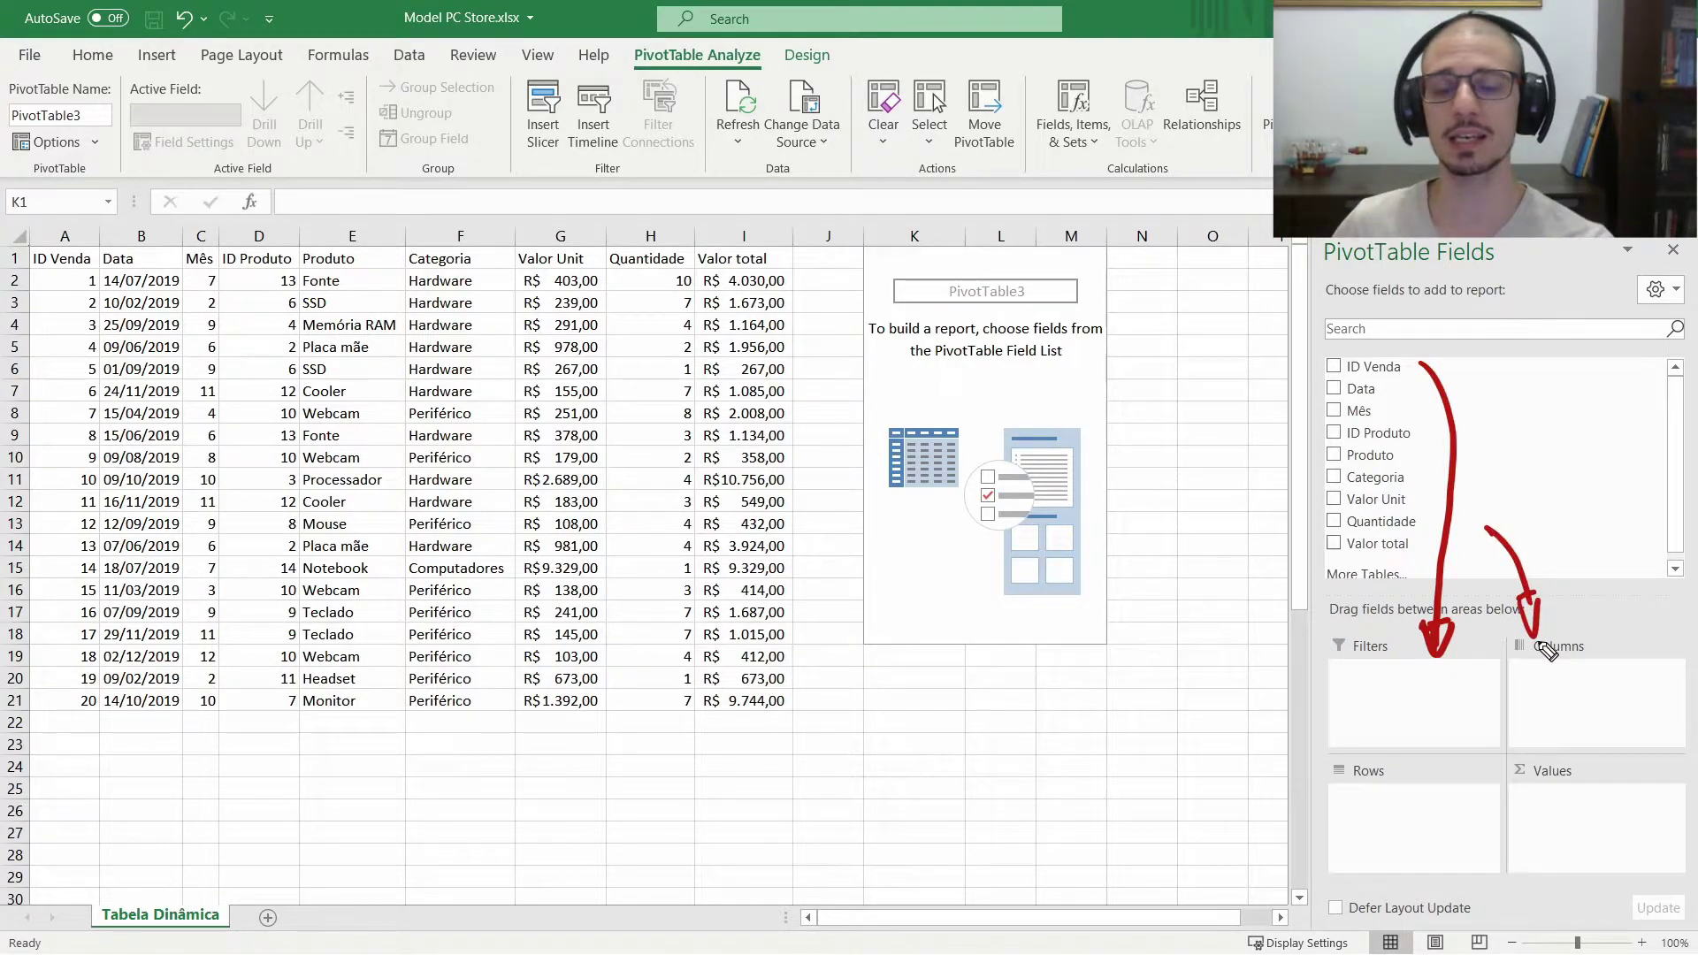
mouse_move(553, 746)
left_mouse_down()
mouse_move(632, 745)
mouse_move(633, 766)
left_mouse_up()
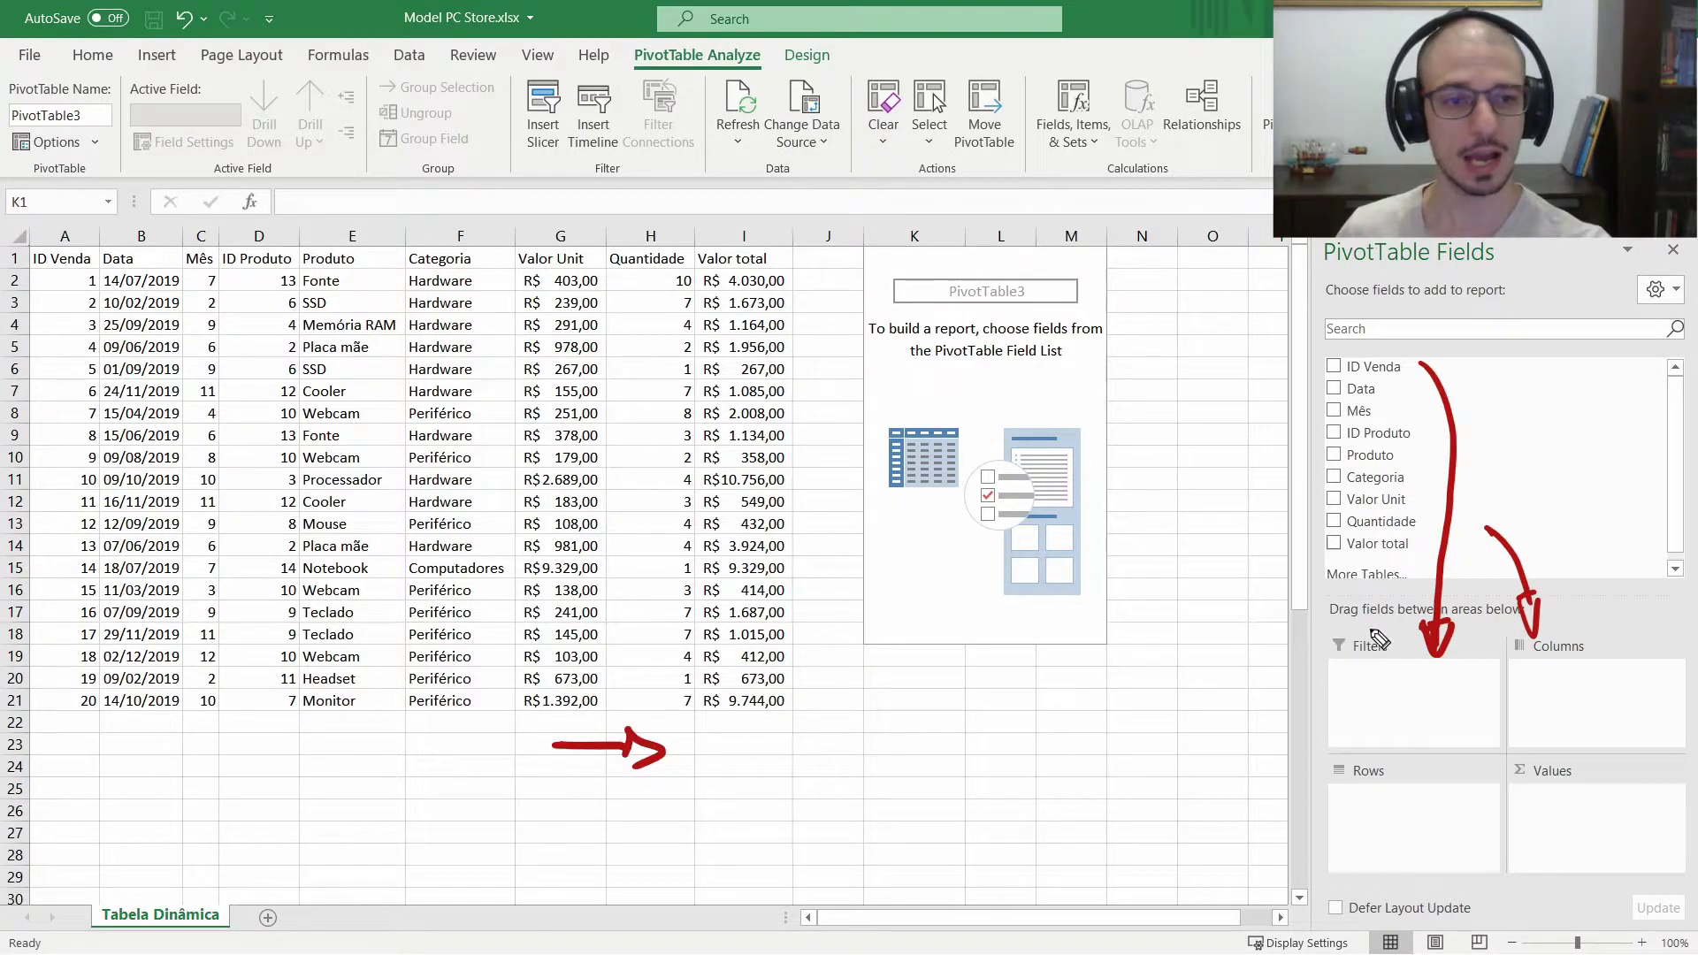
mouse_move(1415, 610)
left_mouse_down()
mouse_move(1317, 650)
mouse_move(1304, 787)
mouse_move(1337, 773)
left_mouse_up()
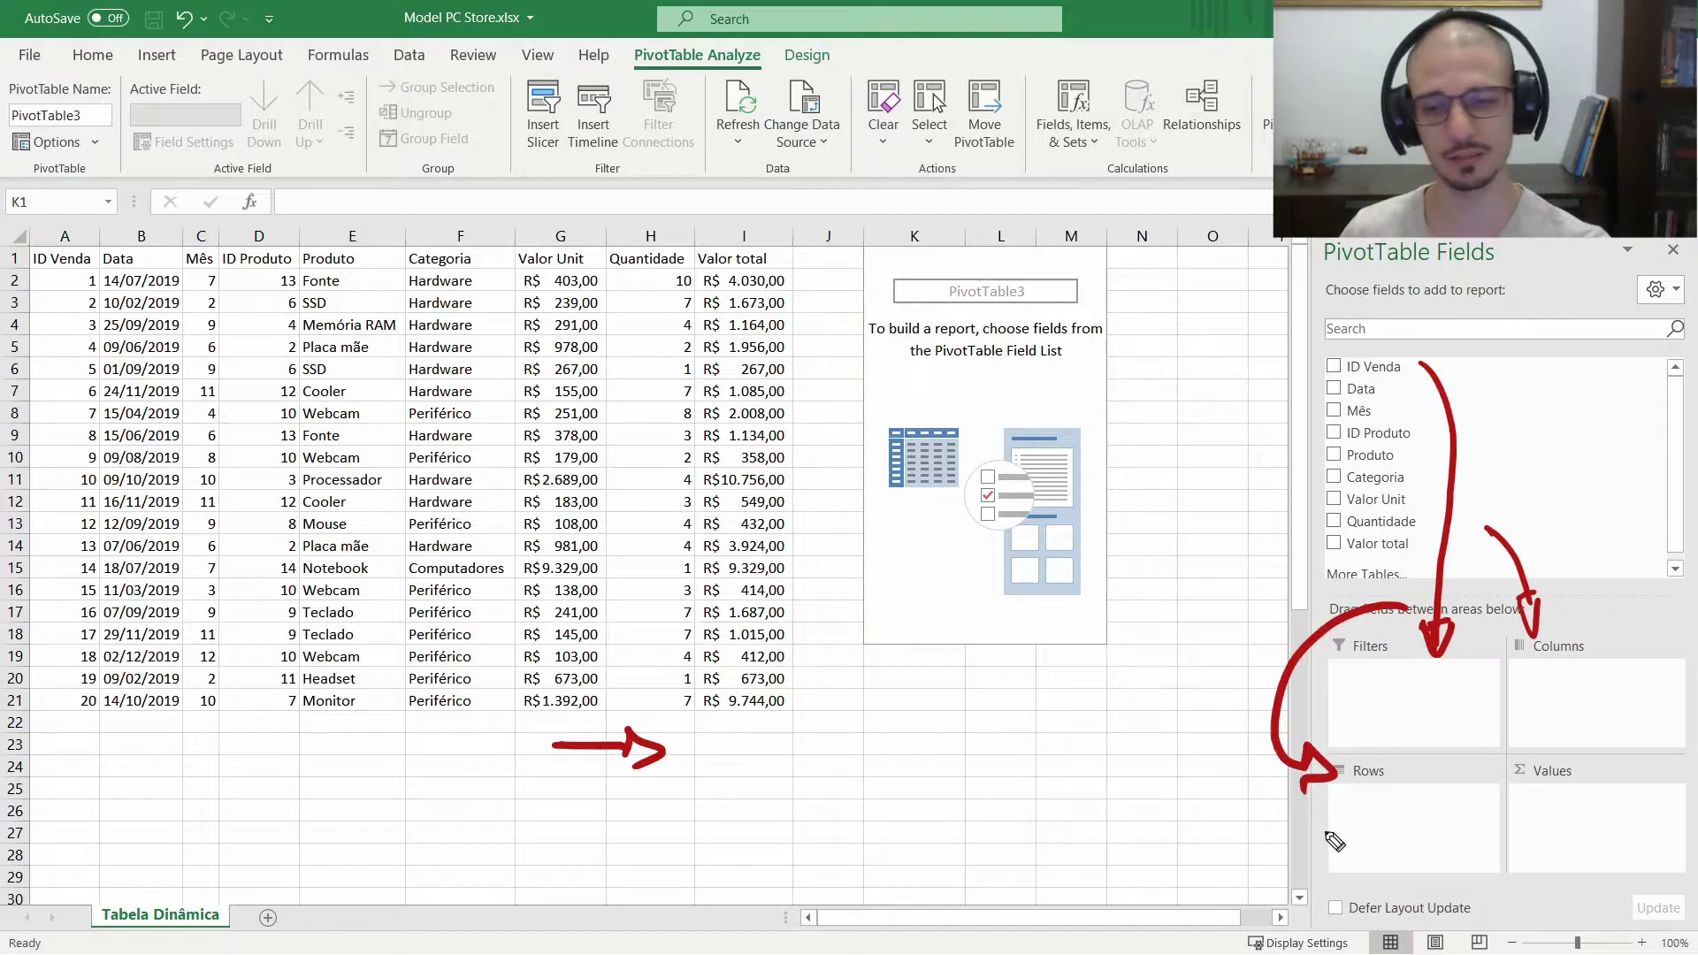
left_click_drag(533, 744, 543, 845)
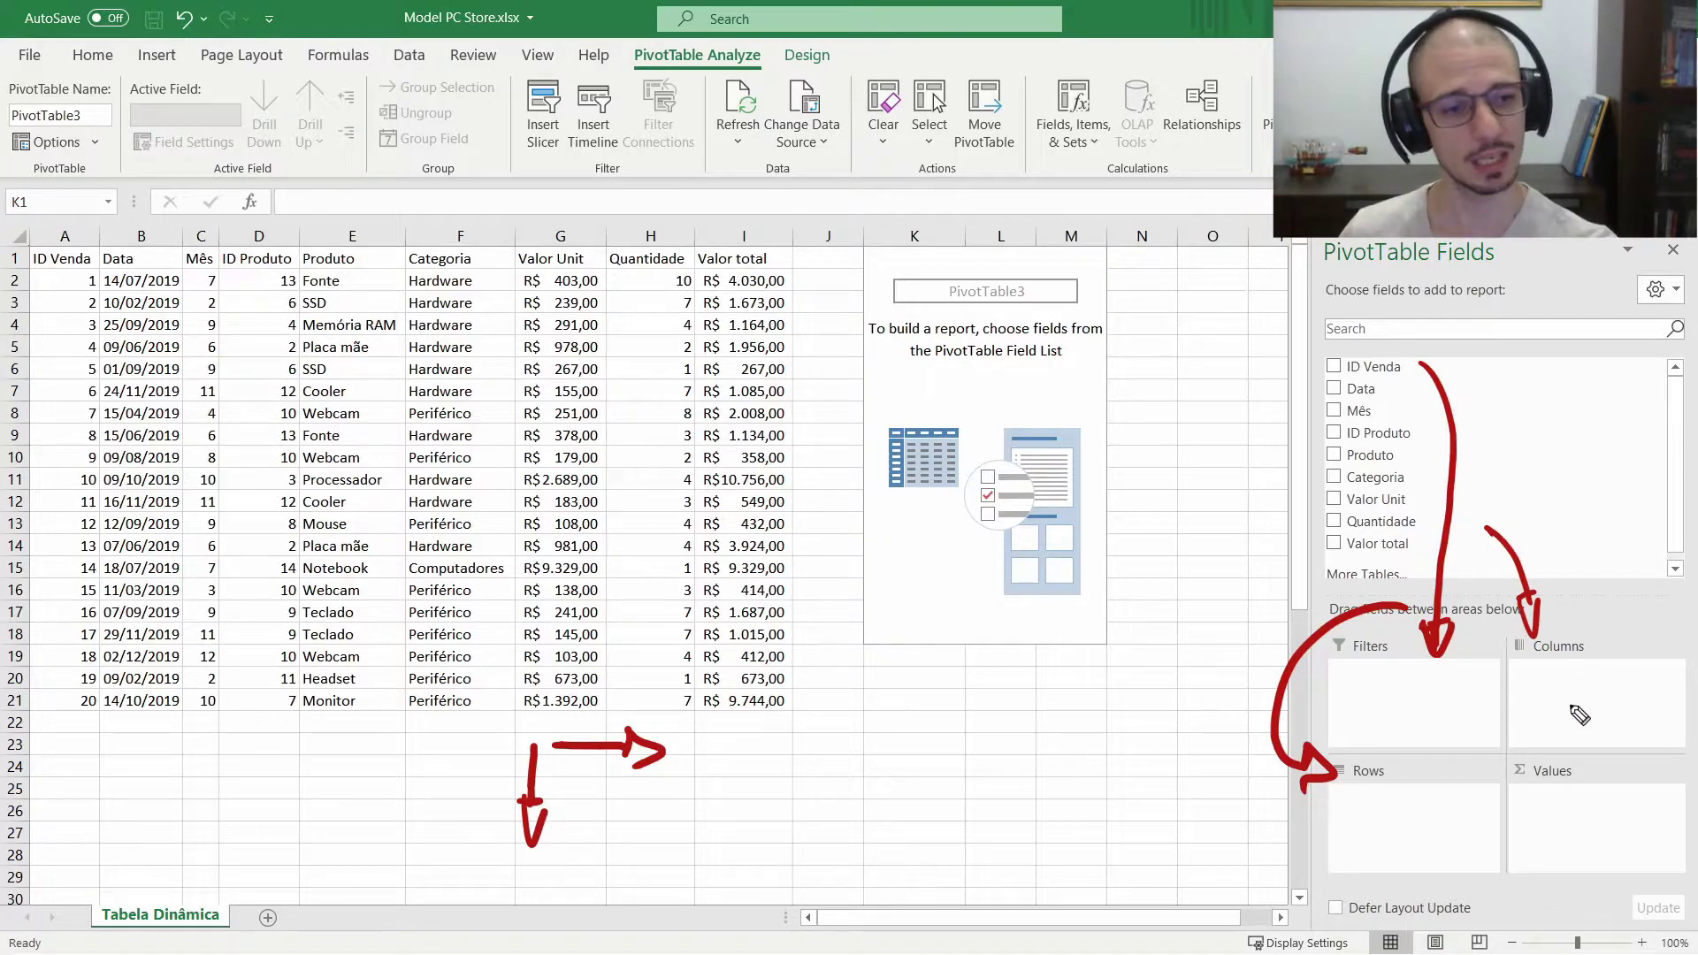
mouse_move(1564, 732)
left_mouse_down()
mouse_move(1509, 813)
mouse_move(1469, 753)
left_mouse_up()
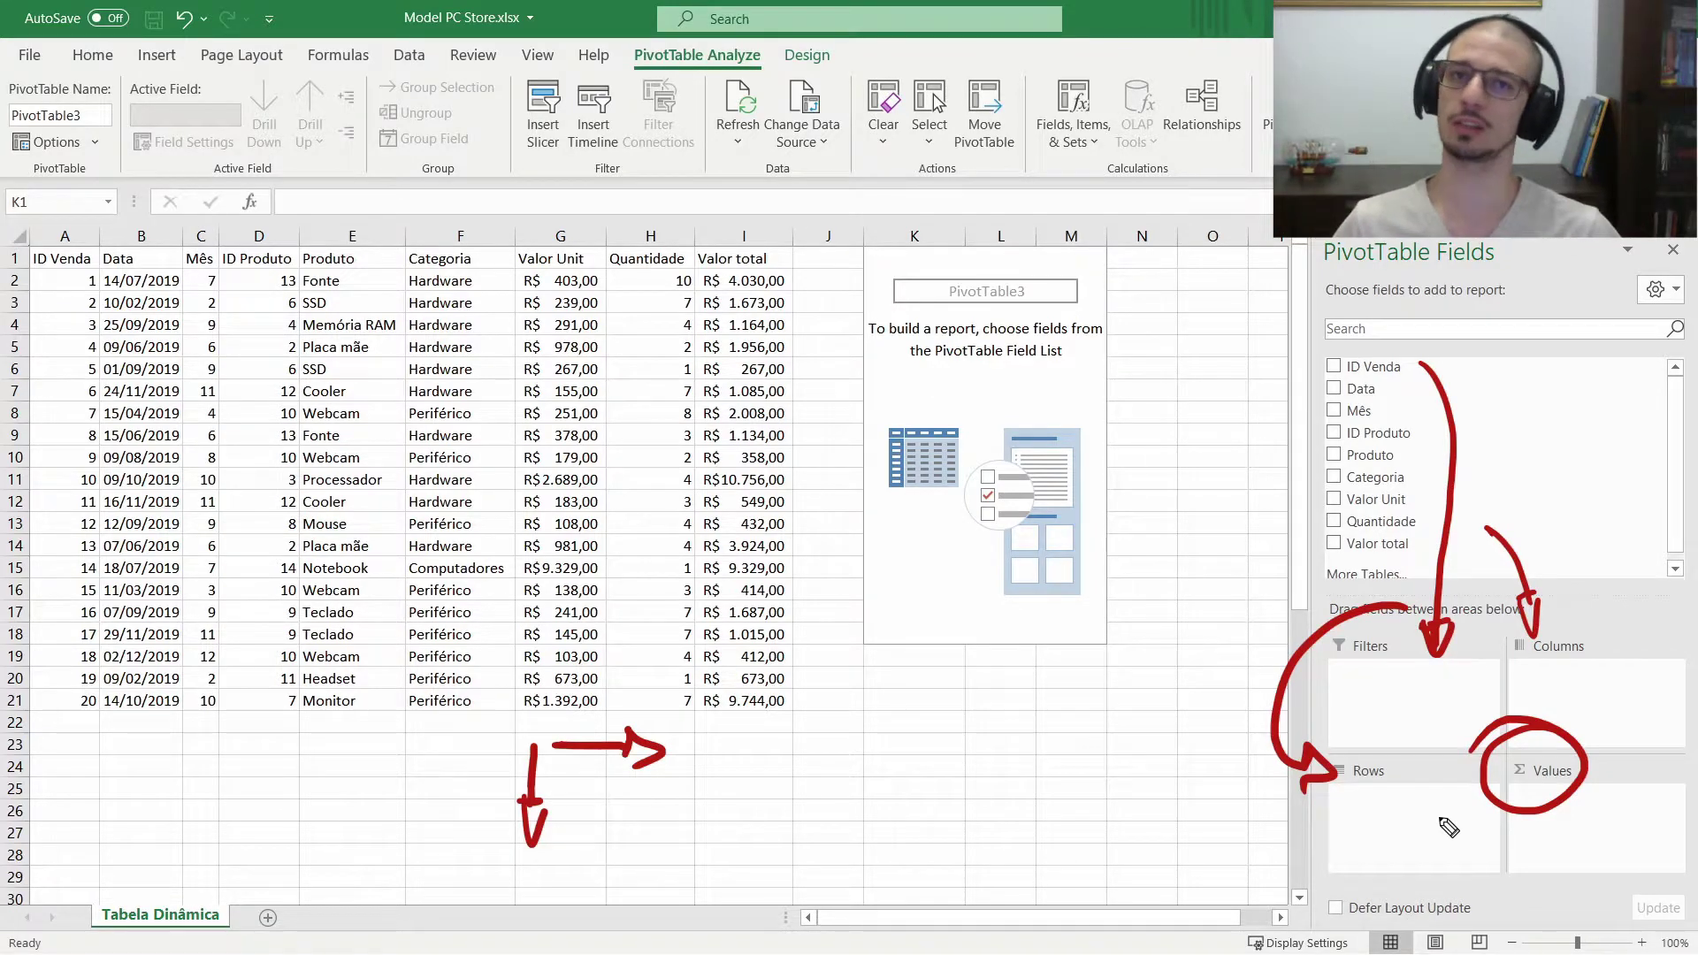
Step: Add the Produto field to the empty PivotTable as its row labels
key("ctrl+shift+7")
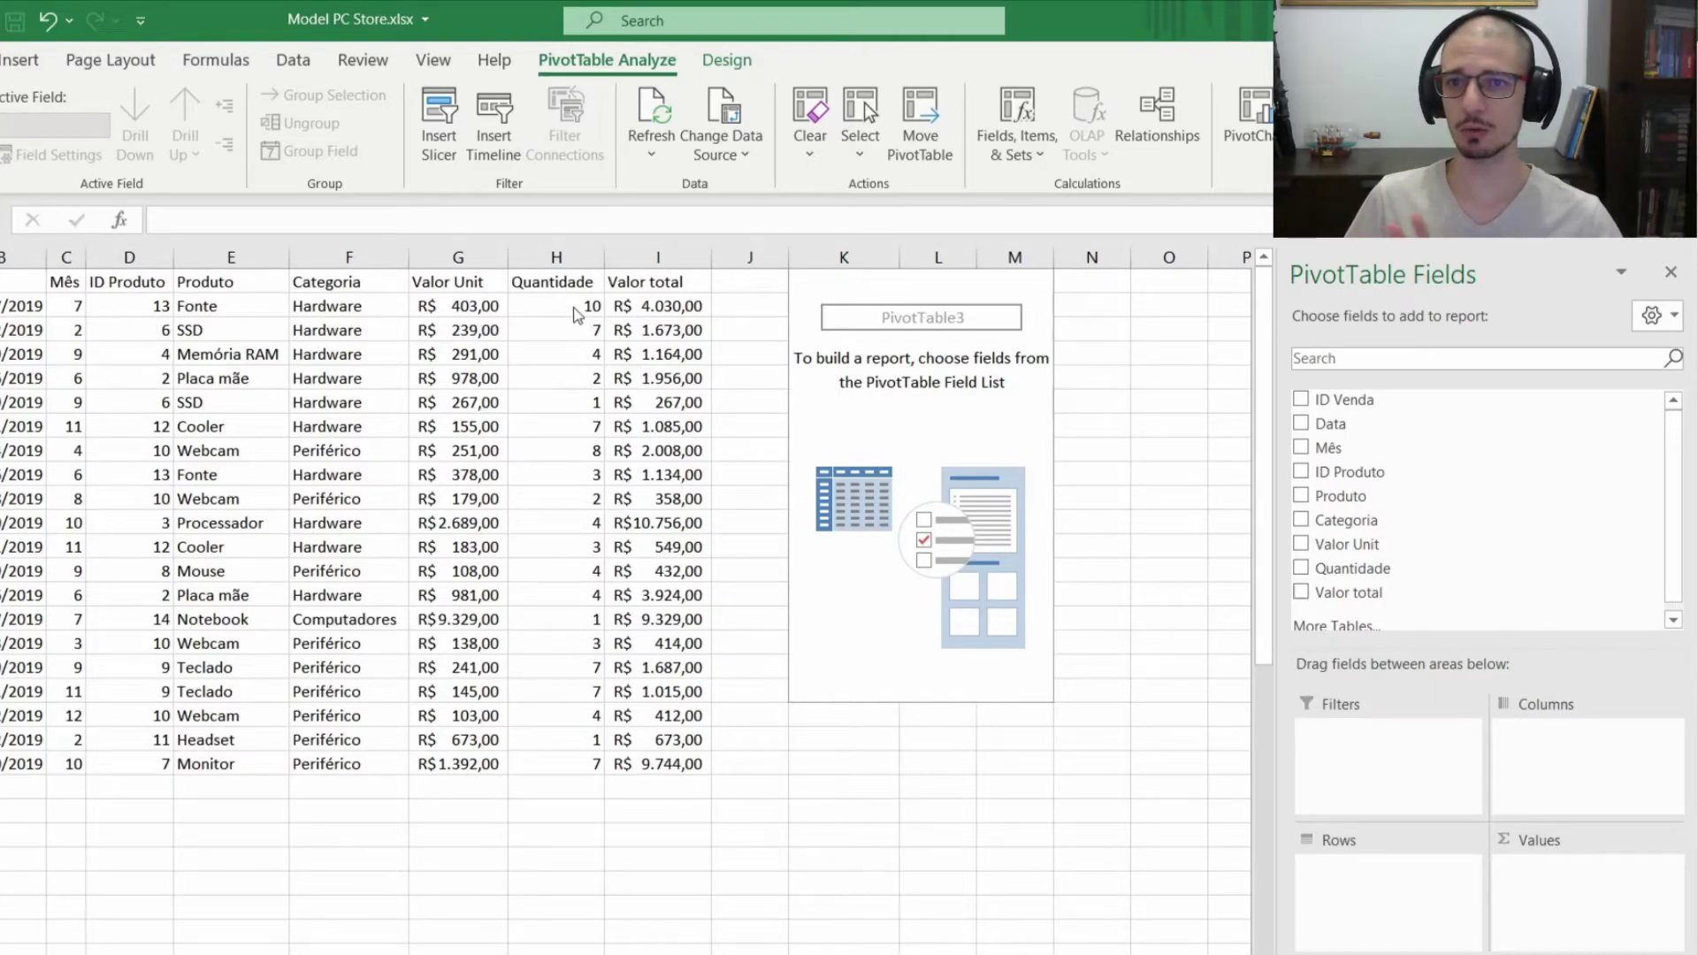
left_click(1307, 499)
left_click(1301, 496)
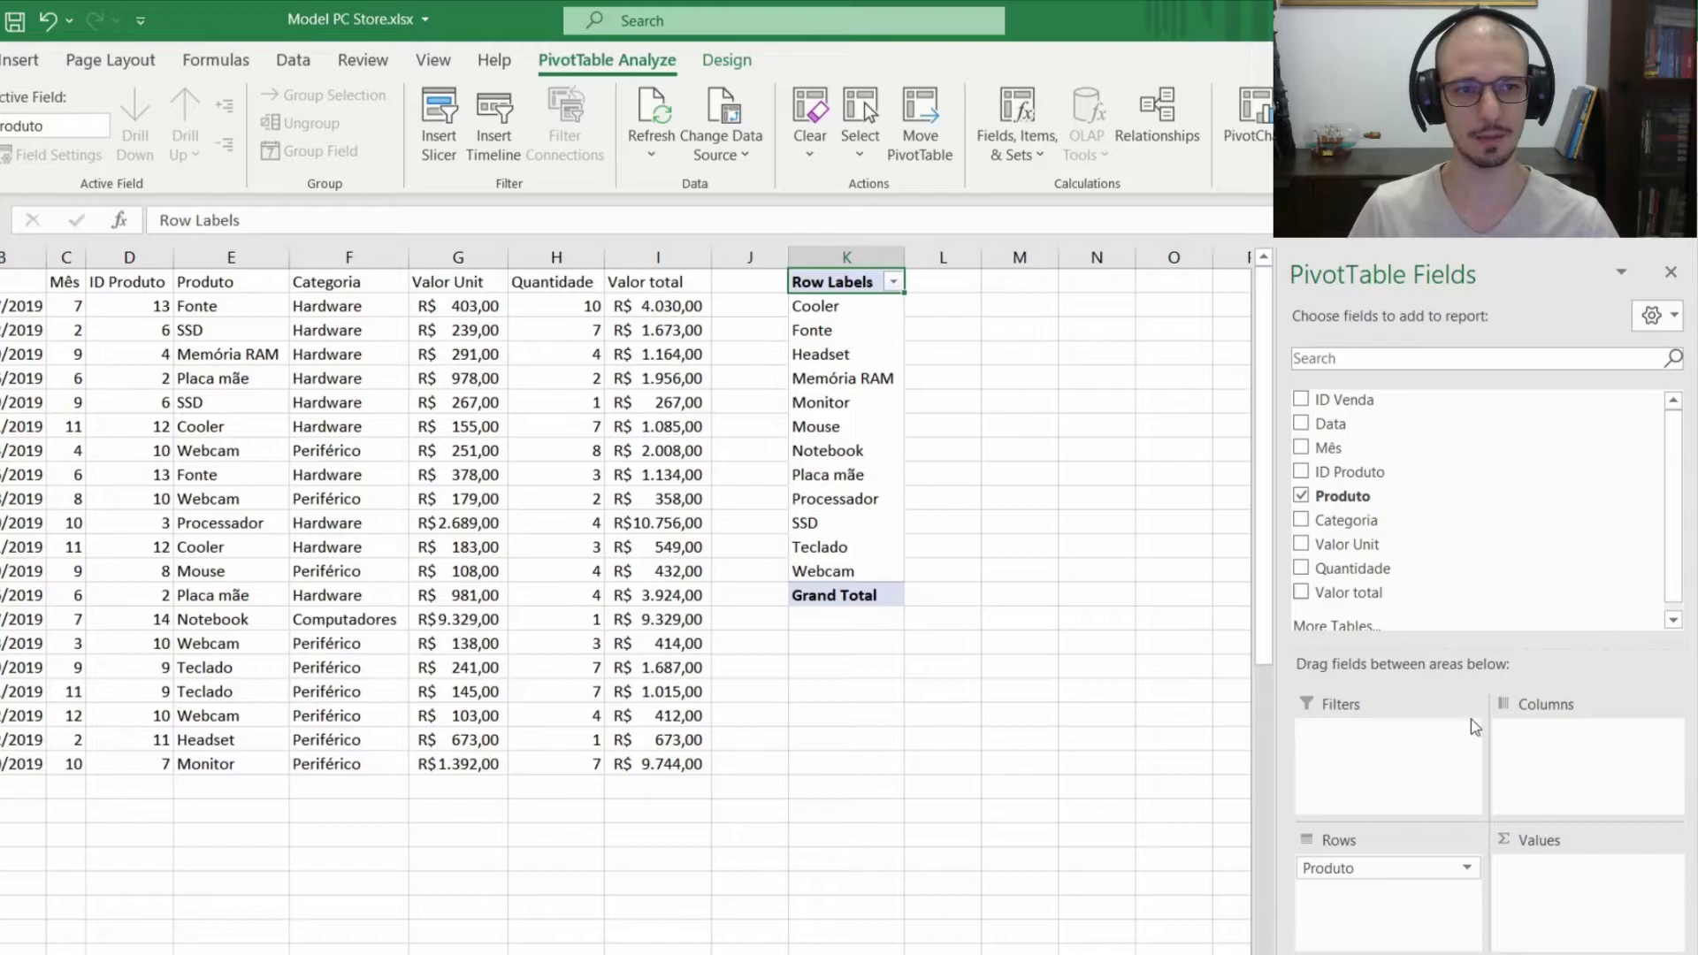
Step: Add the Mês field to the PivotTable and place it in the Columns area instead of Values
left_click(1302, 448)
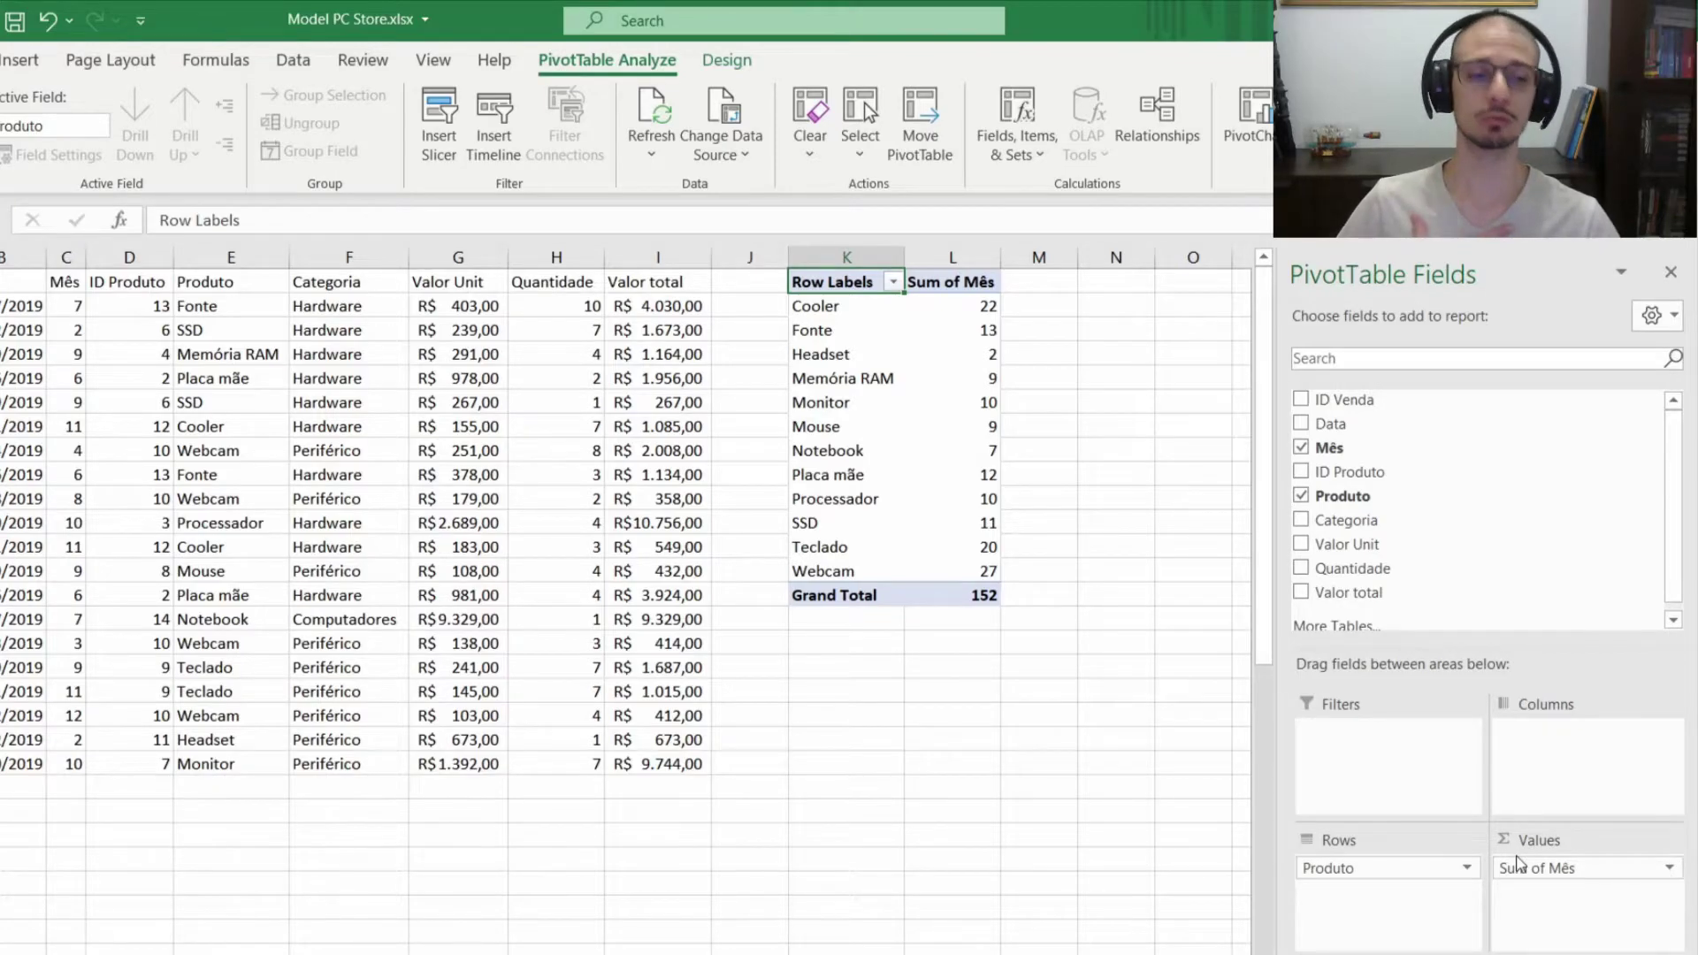
left_click_drag(1586, 874, 1127, 638)
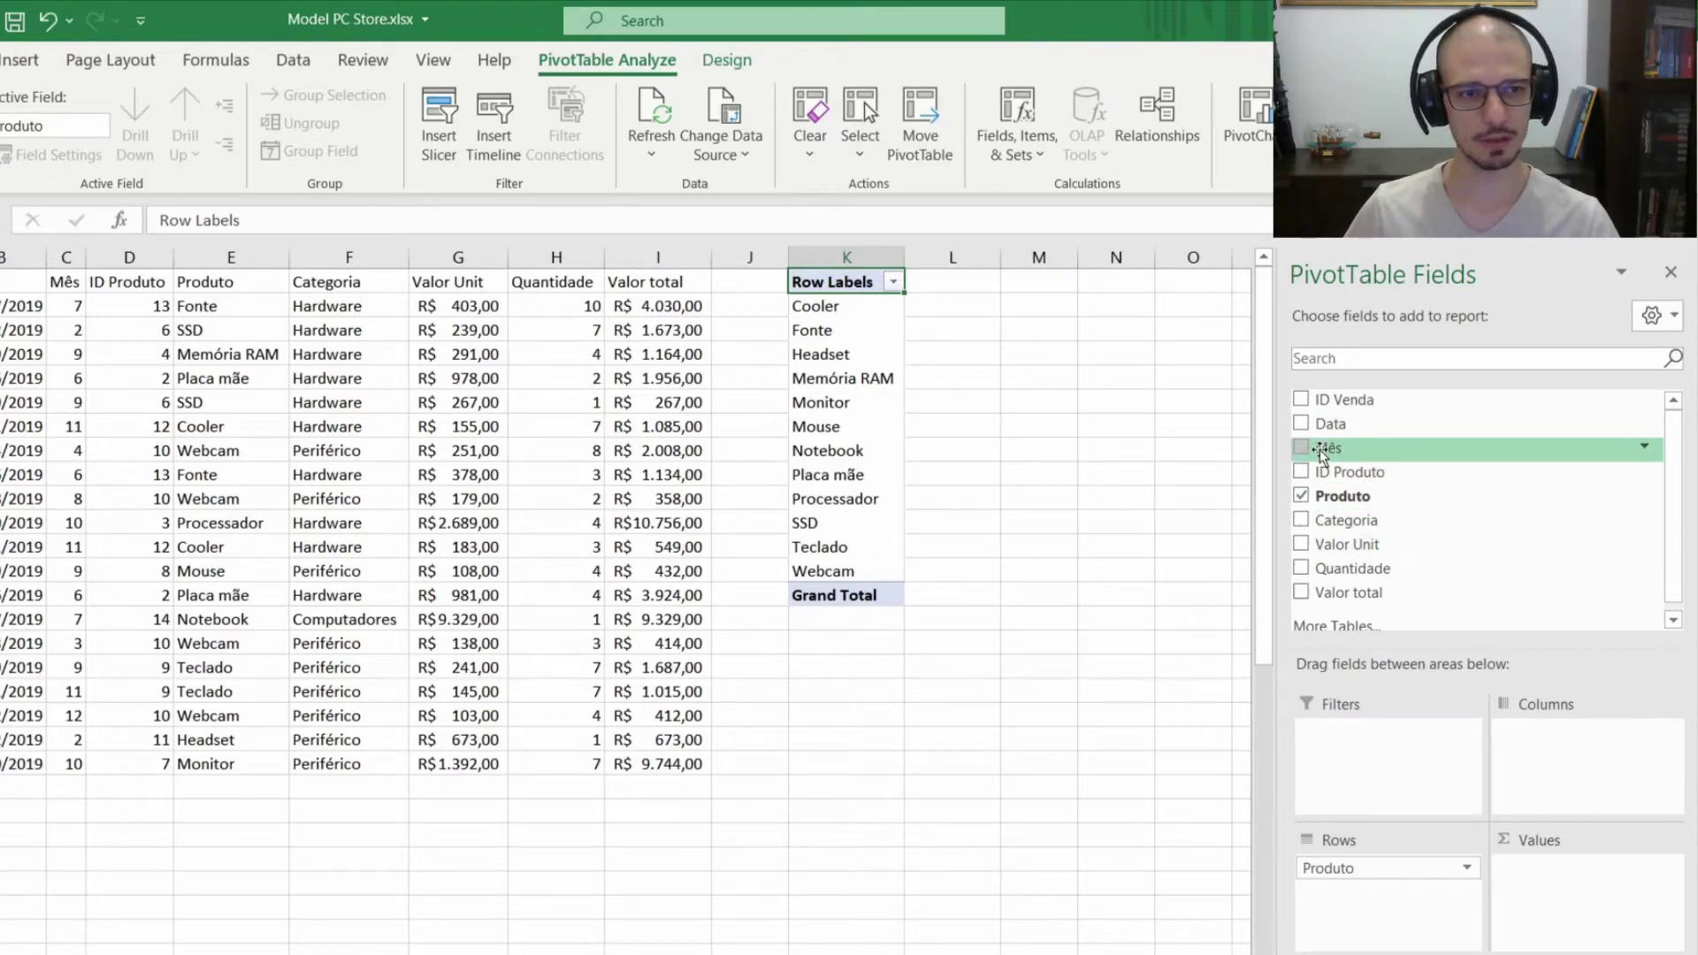
left_click_drag(1333, 456, 1573, 747)
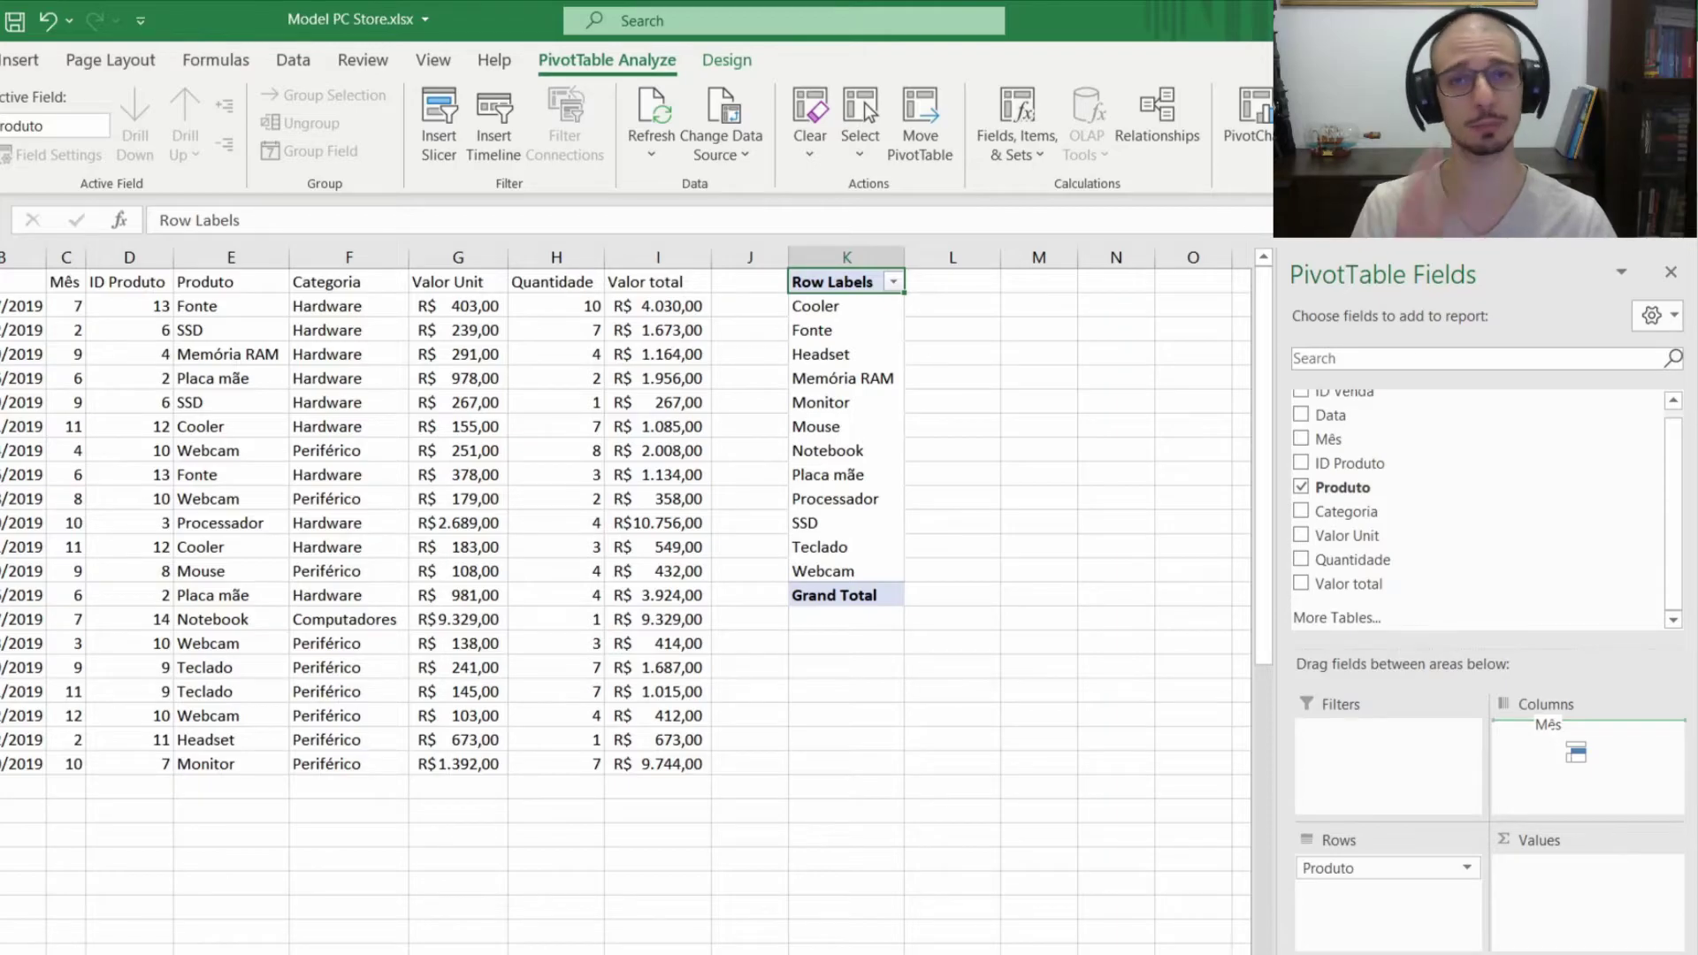
mouse_move(1576, 751)
left_mouse_down()
mouse_move(1585, 769)
mouse_move(1558, 625)
mouse_move(1383, 394)
mouse_move(1371, 448)
mouse_move(1322, 455)
mouse_move(1406, 464)
mouse_move(1575, 771)
left_mouse_up()
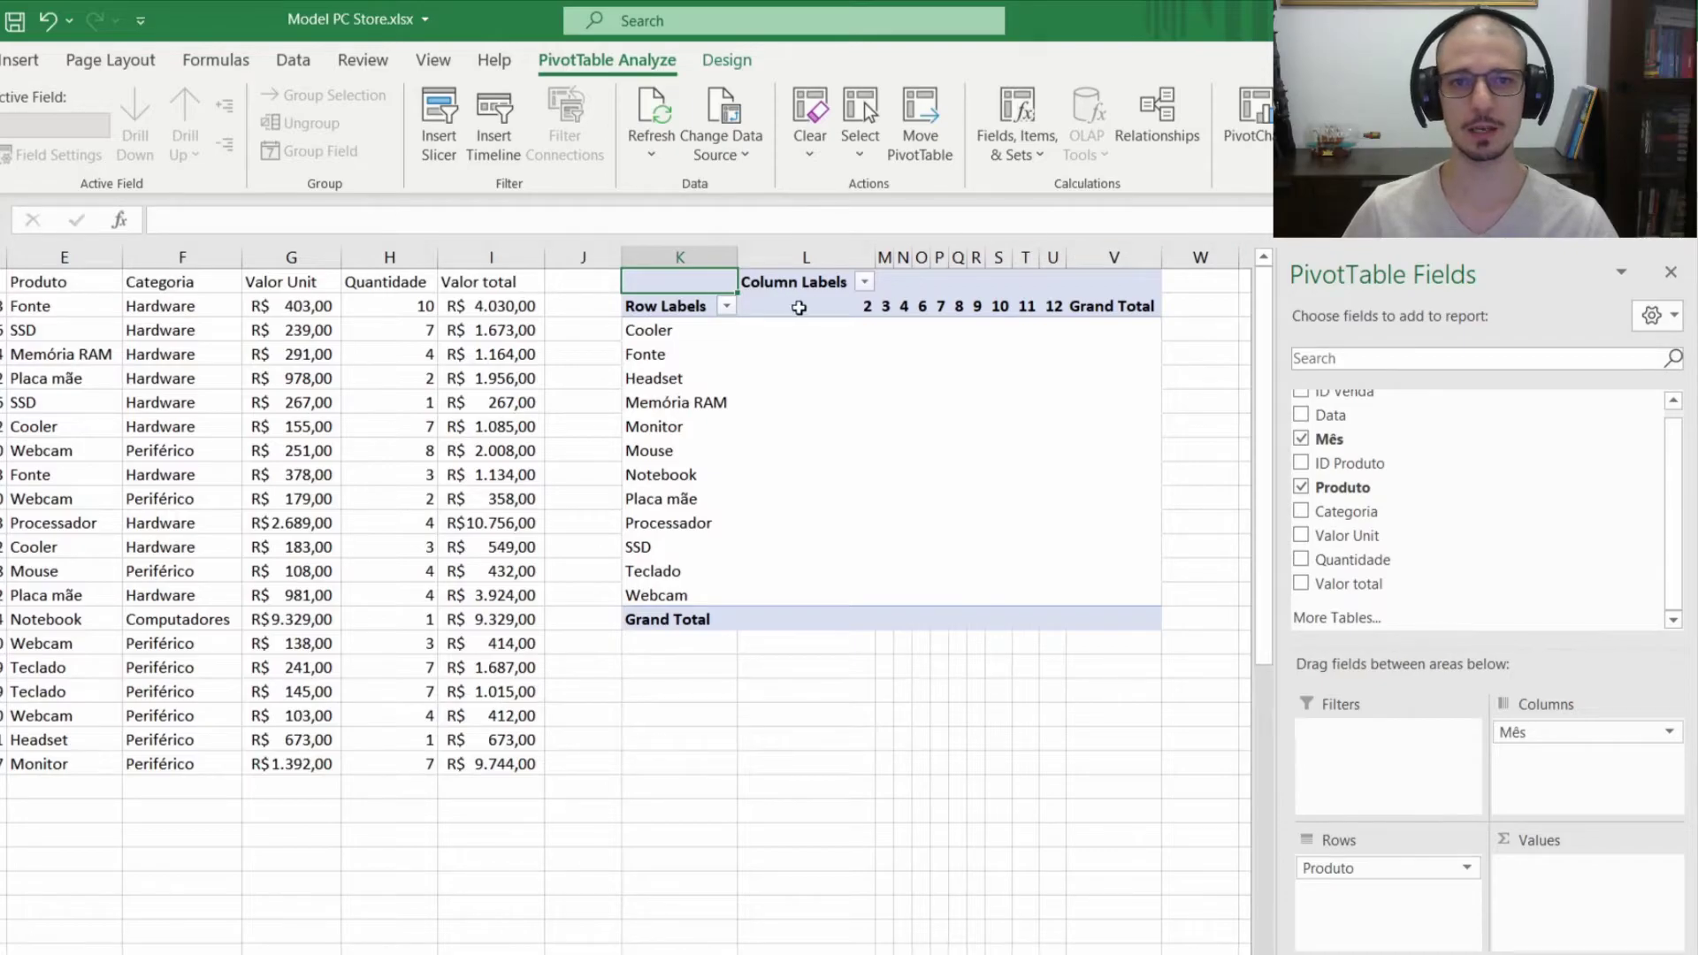
Step: Add the Valor total field to the Values area and check the Cooler row's amounts by month
left_click_drag(770, 305, 679, 333)
left_click_drag(679, 333, 666, 591)
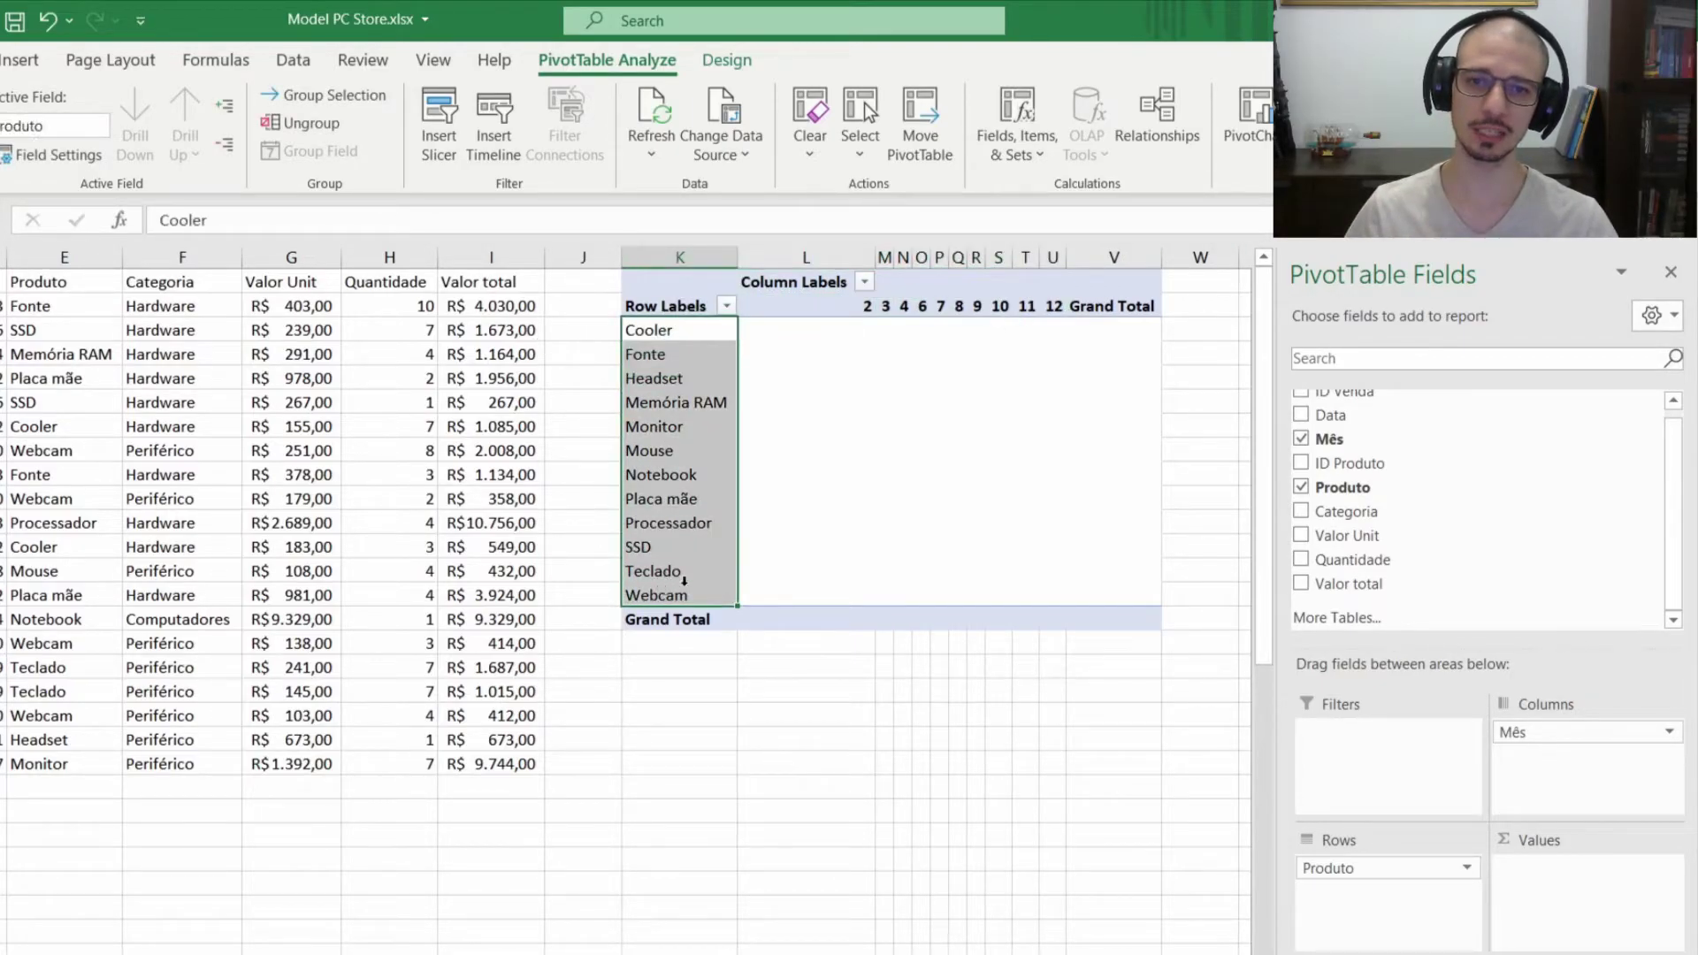
scroll(1585, 553, "up", 1)
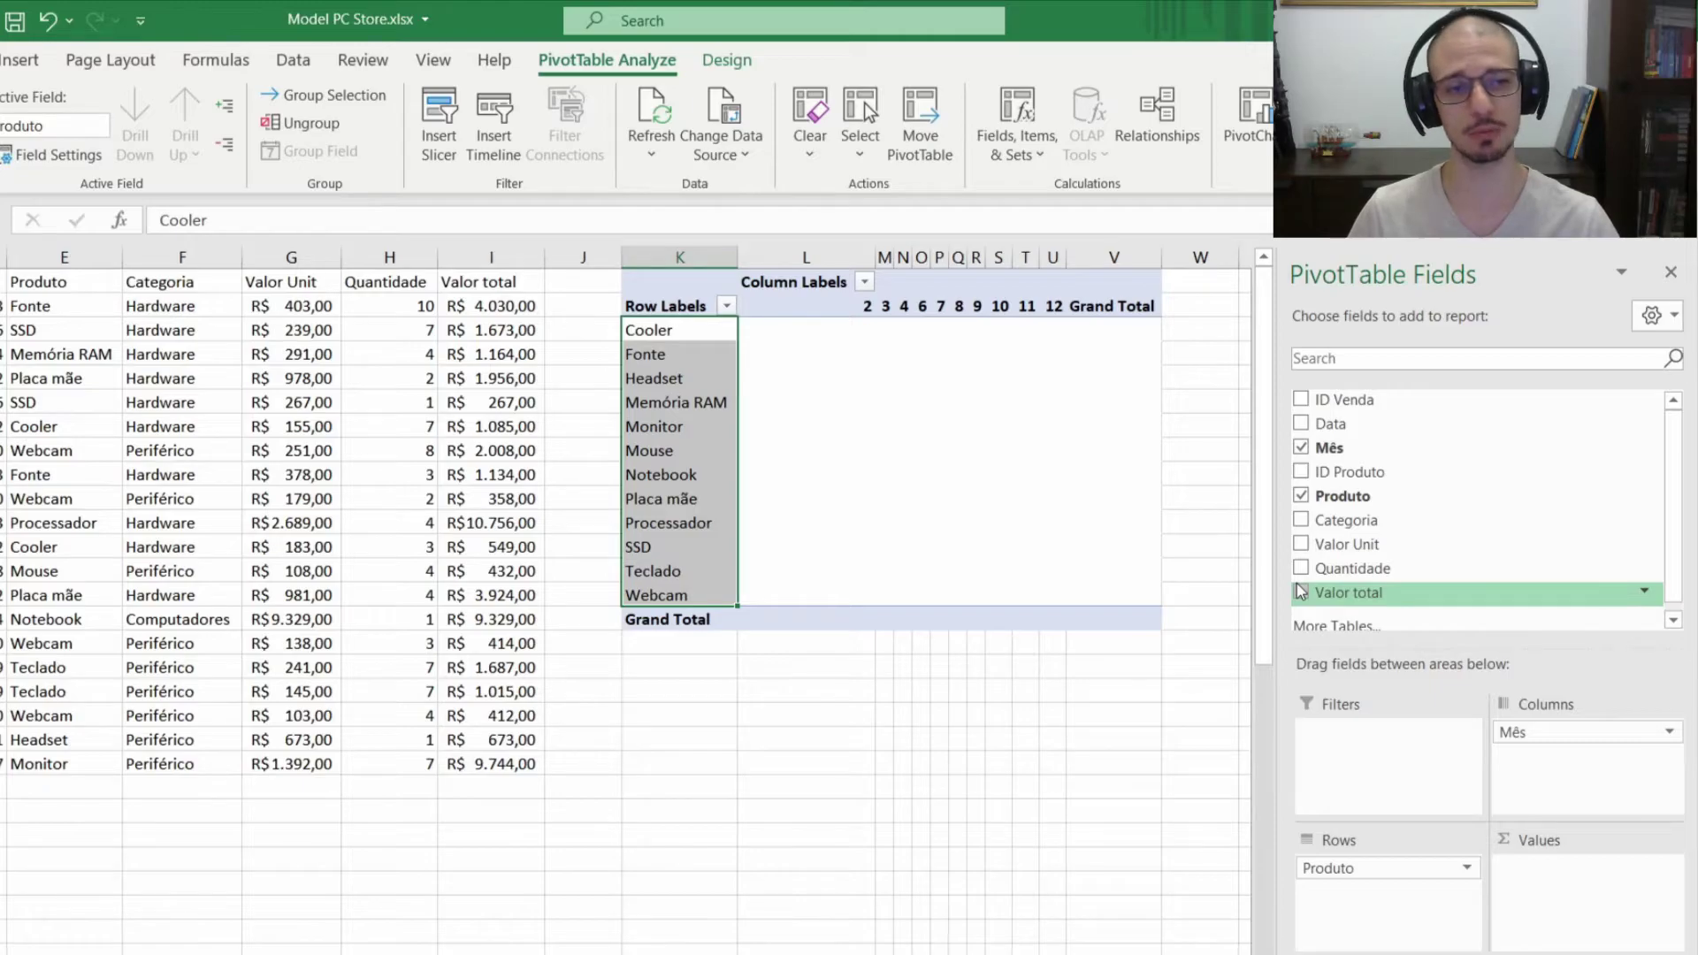
left_click_drag(1300, 590, 1591, 904)
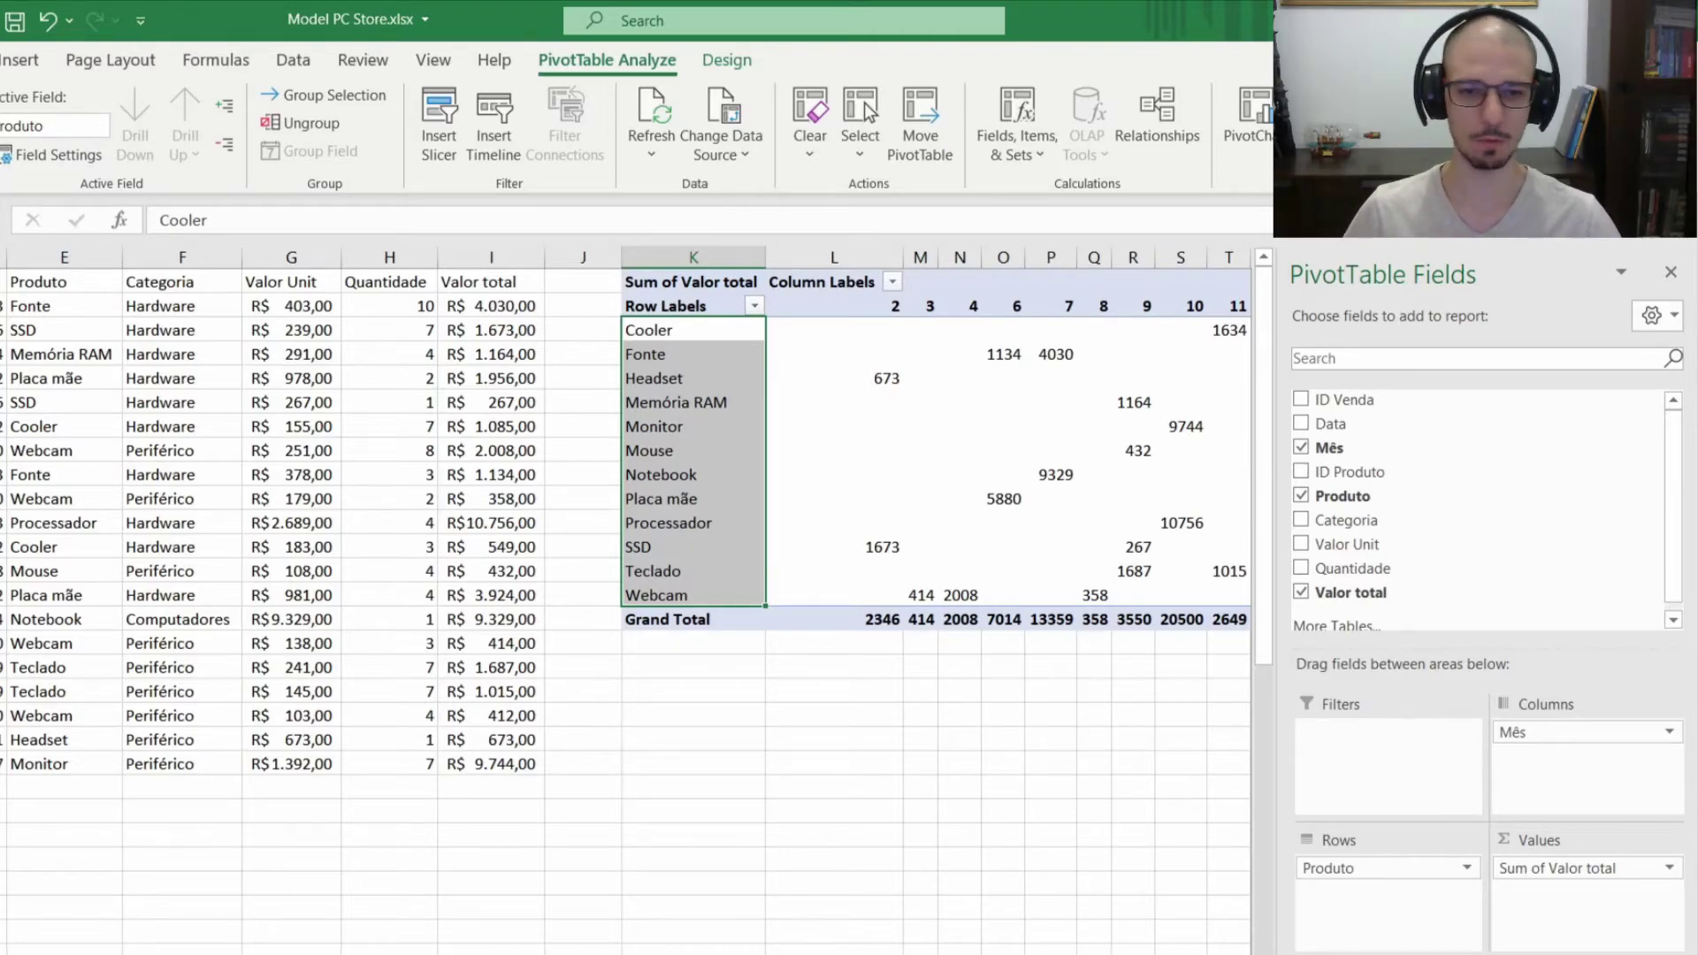
scroll(1016, 663, "right", 2)
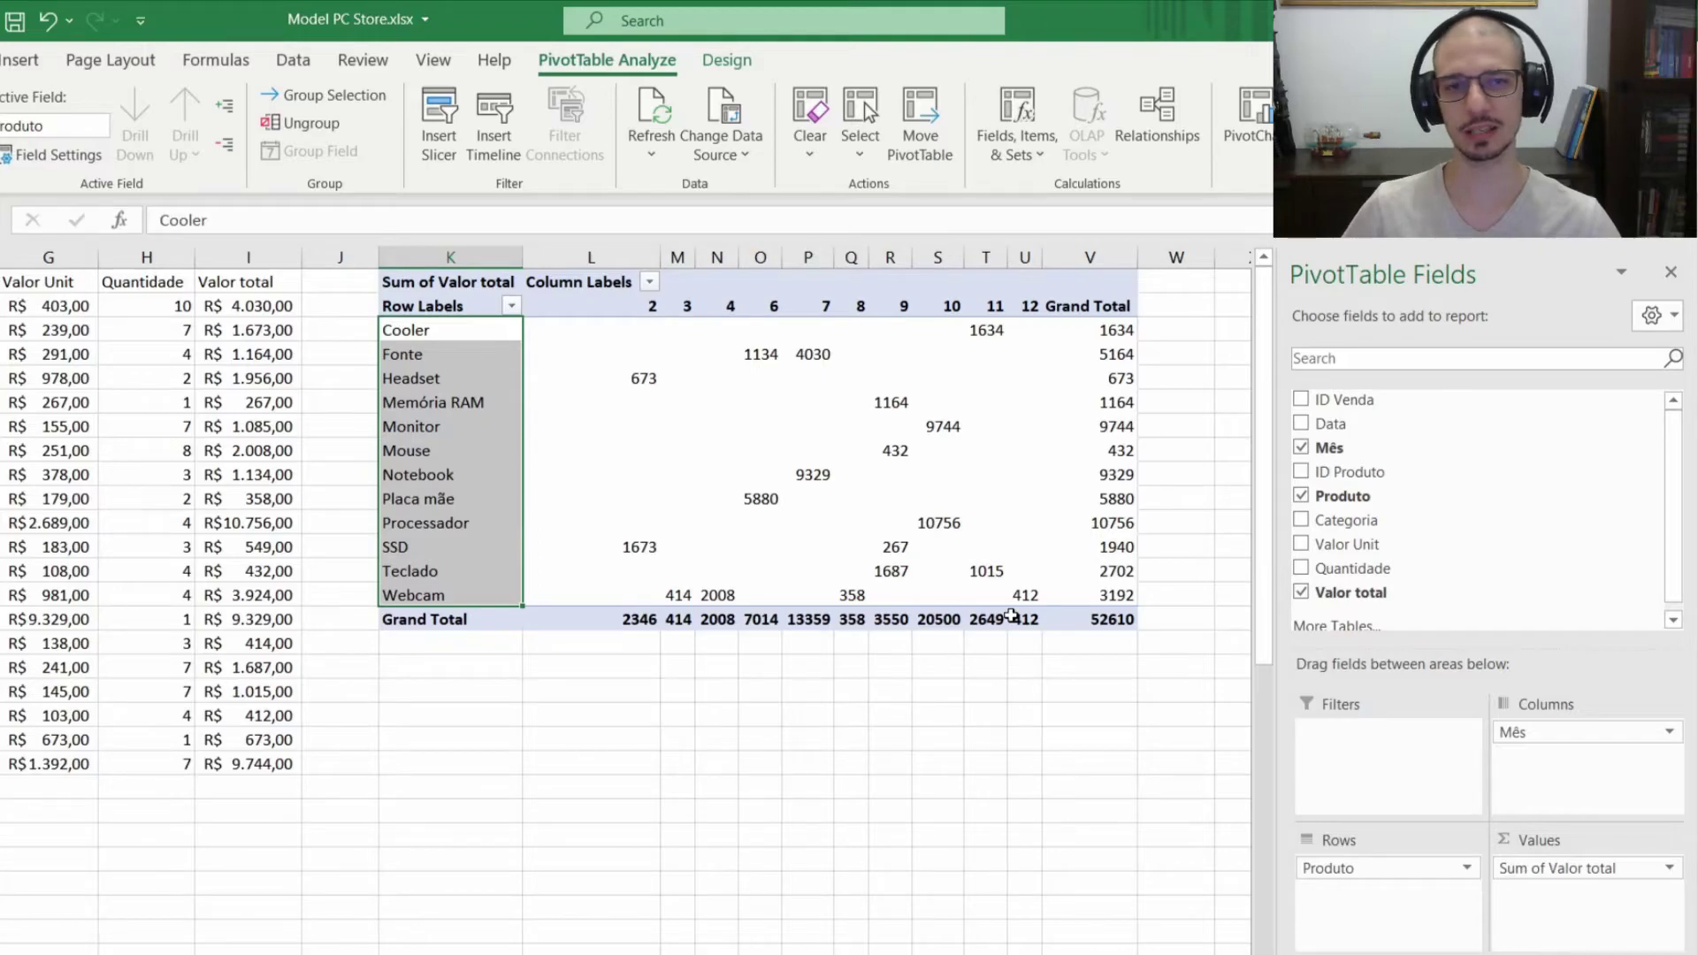
left_click(654, 333)
left_click(999, 334)
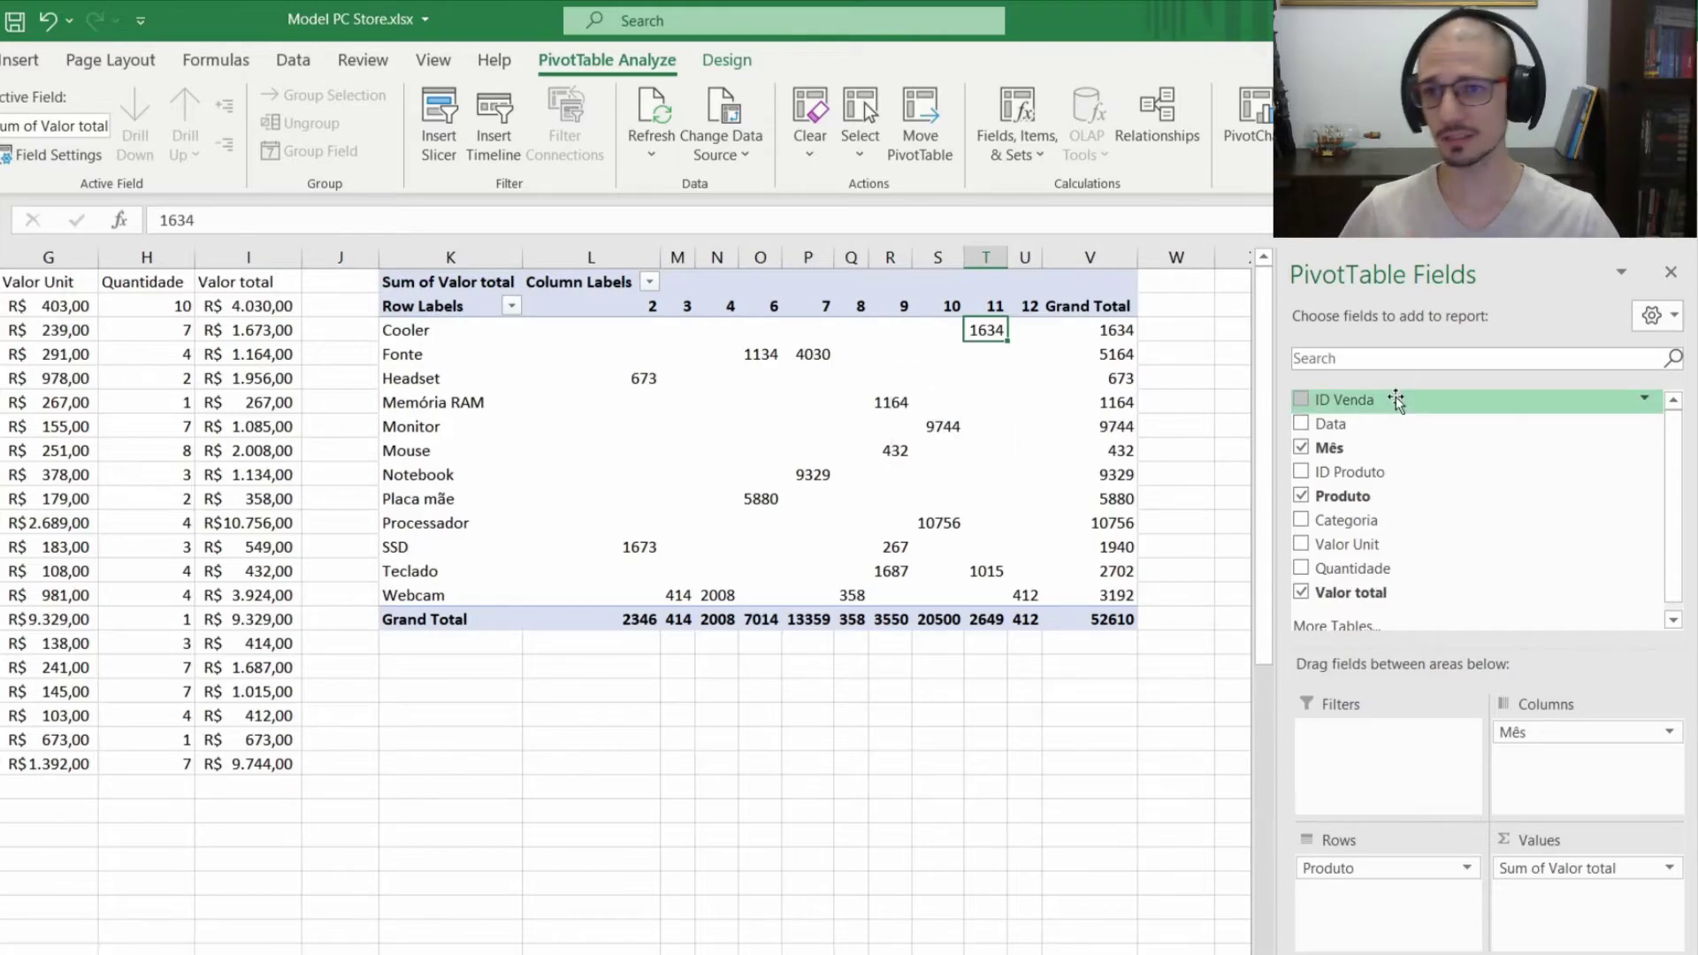
Step: Add the Categoria field to the PivotTable's Filters area
left_click_drag(1337, 531, 1406, 762)
mouse_move(1406, 762)
left_mouse_down()
mouse_move(1421, 496)
mouse_move(1439, 769)
mouse_move(1415, 747)
left_mouse_up()
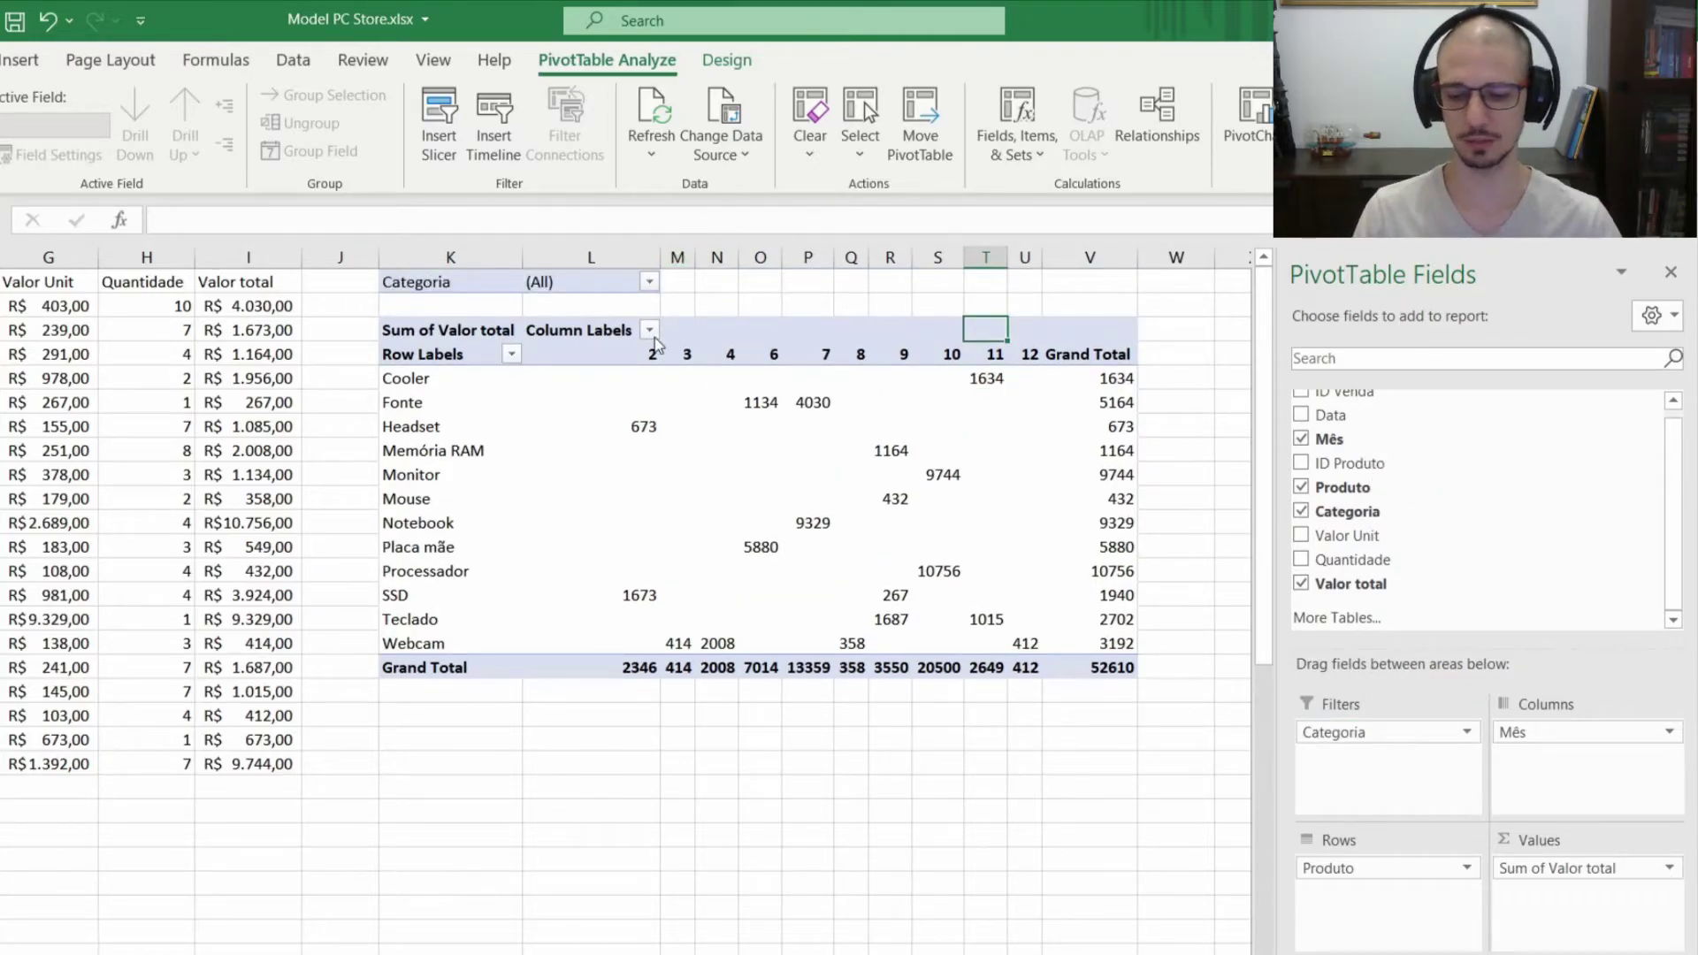
key("ctrl+2")
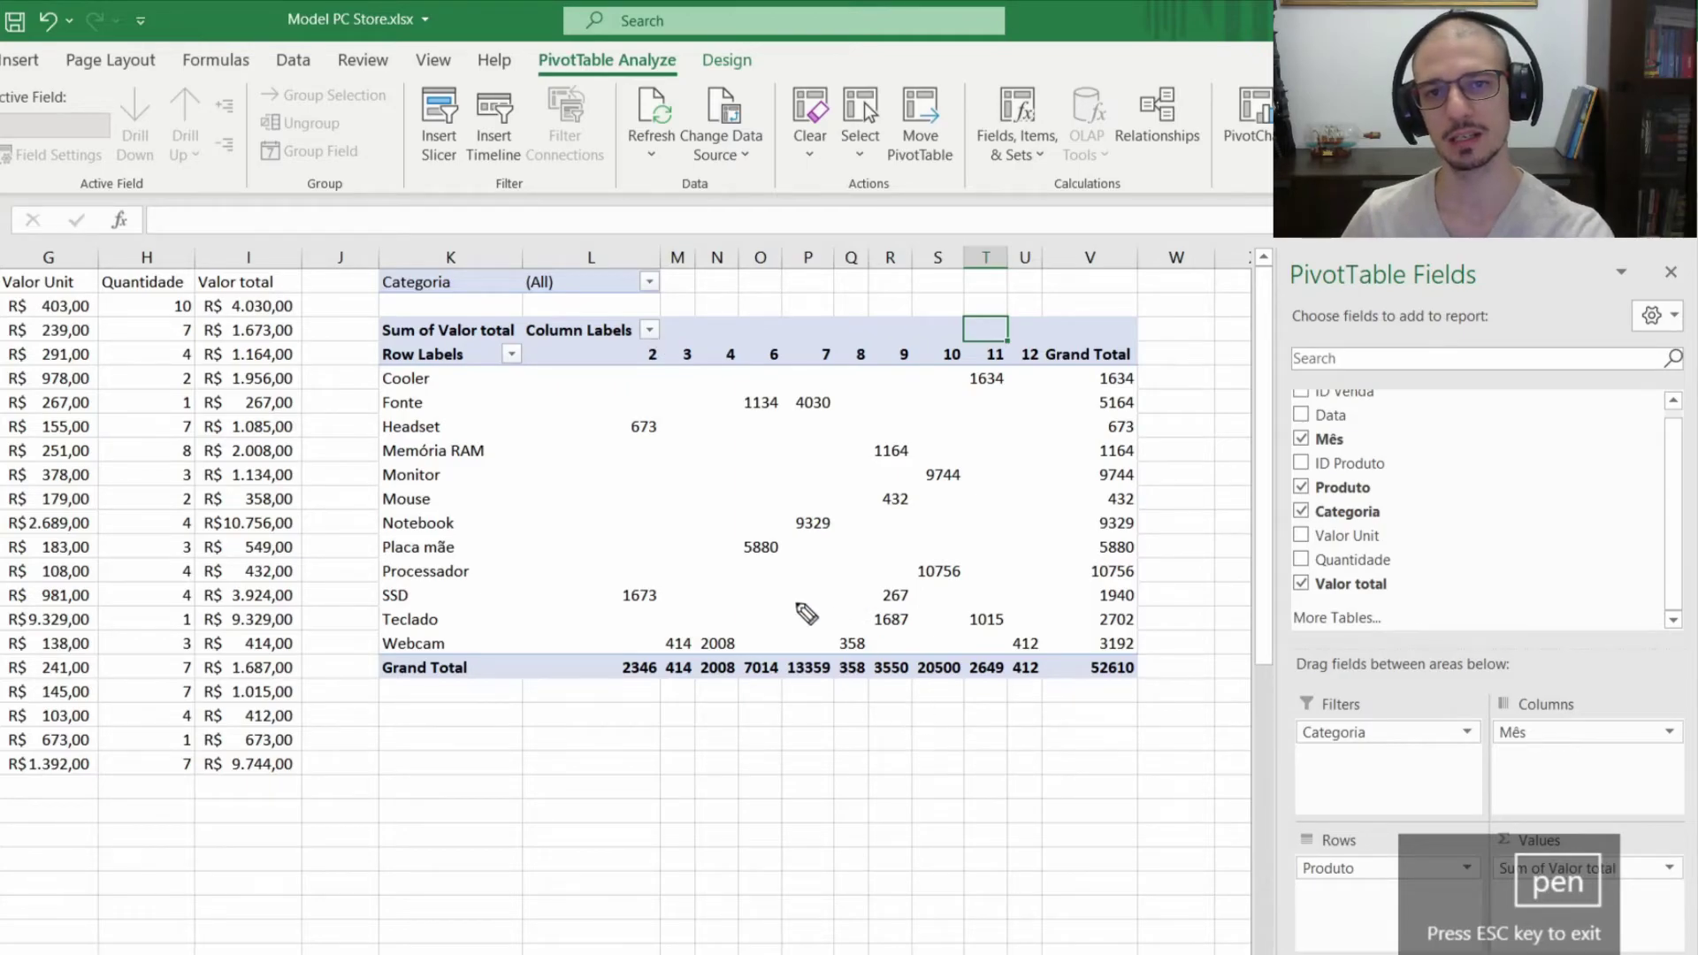
mouse_move(712, 296)
left_mouse_down()
mouse_move(687, 281)
mouse_move(778, 296)
left_mouse_up()
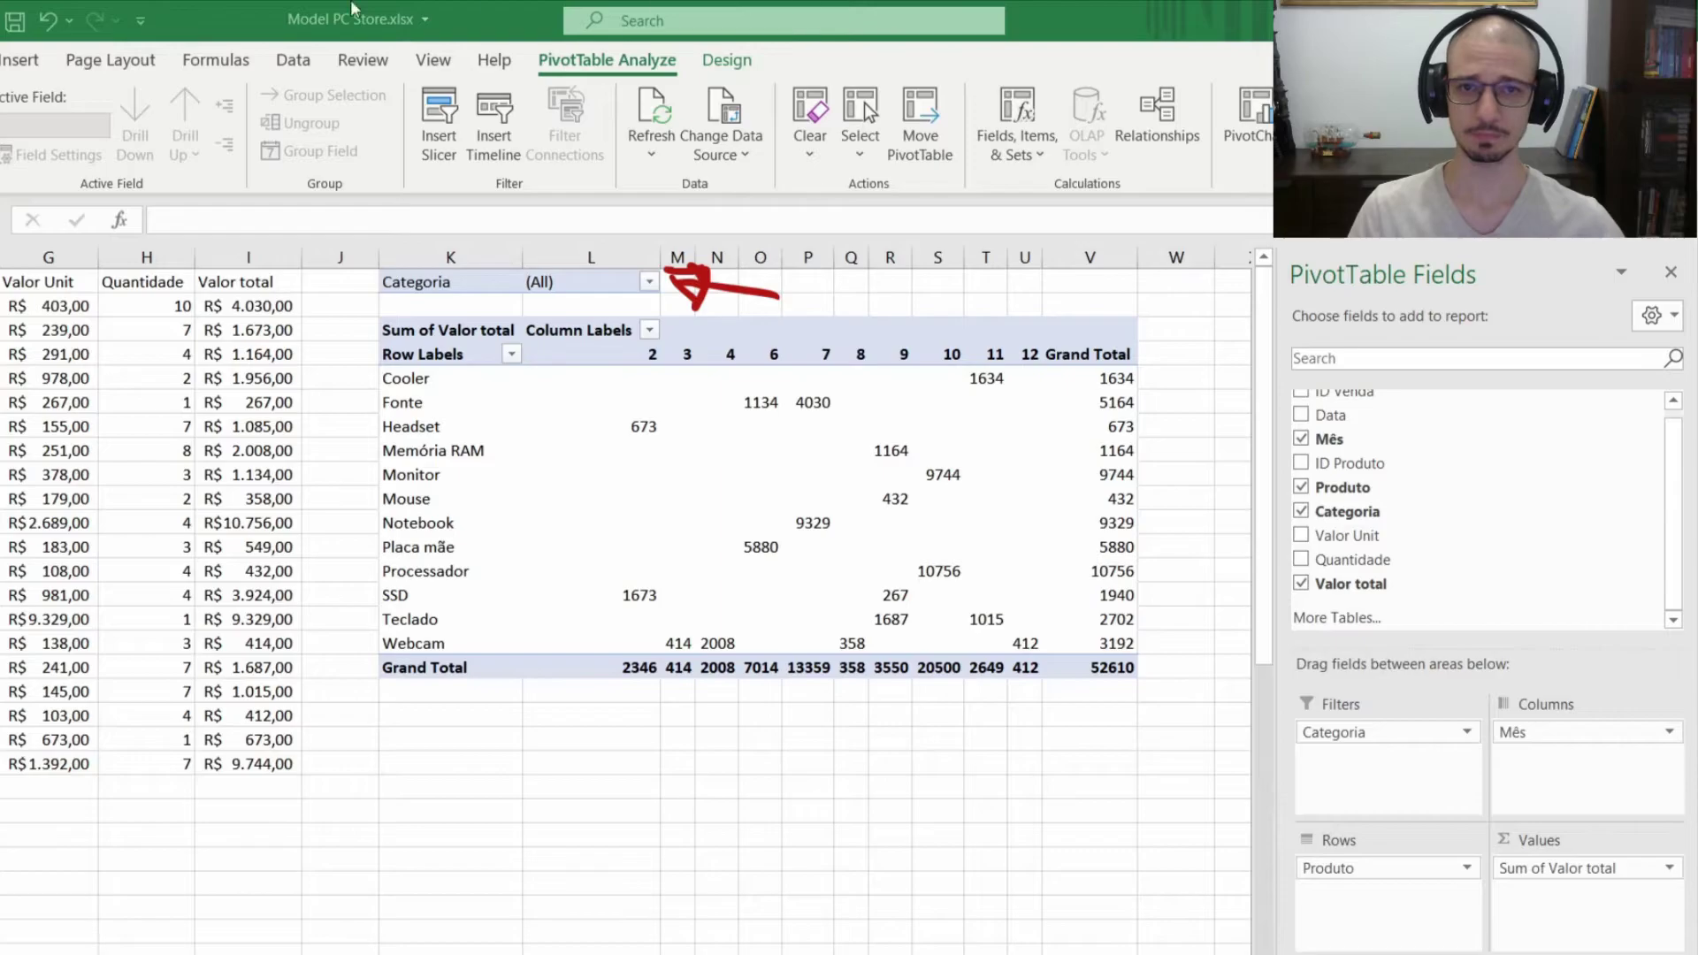
Step: Filter the PivotTable by Categoria to show only Computadores and select the Notebook amount
left_click(649, 282)
left_click(445, 357)
left_click(514, 585)
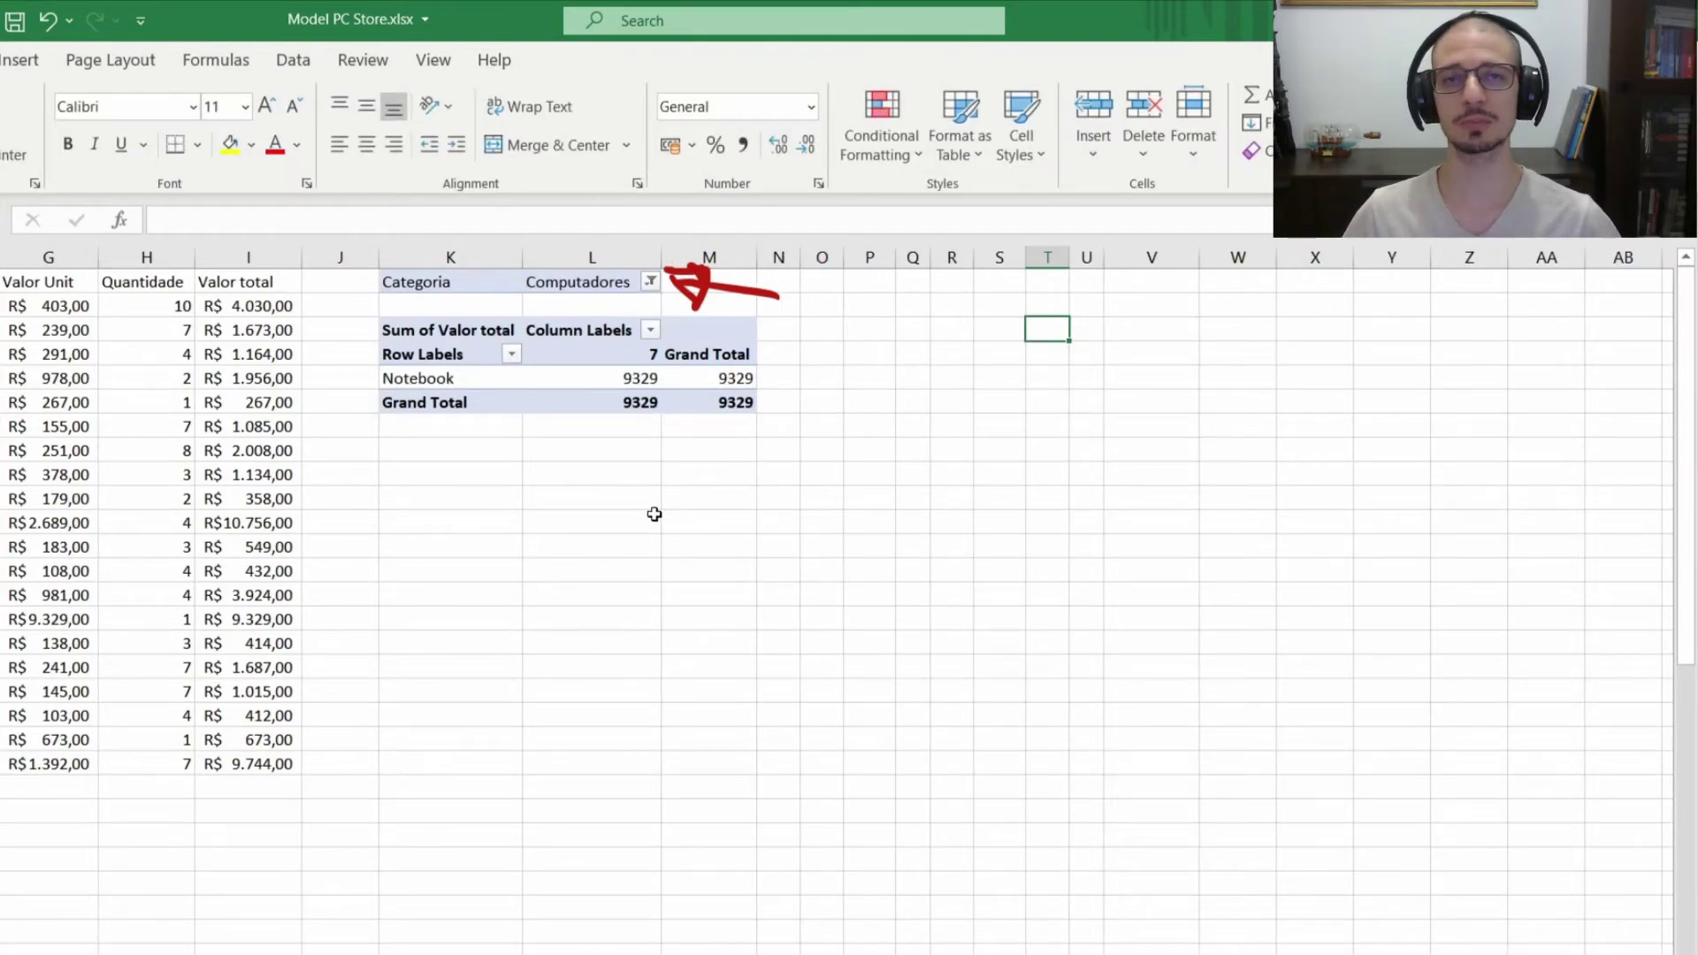
left_click(597, 384)
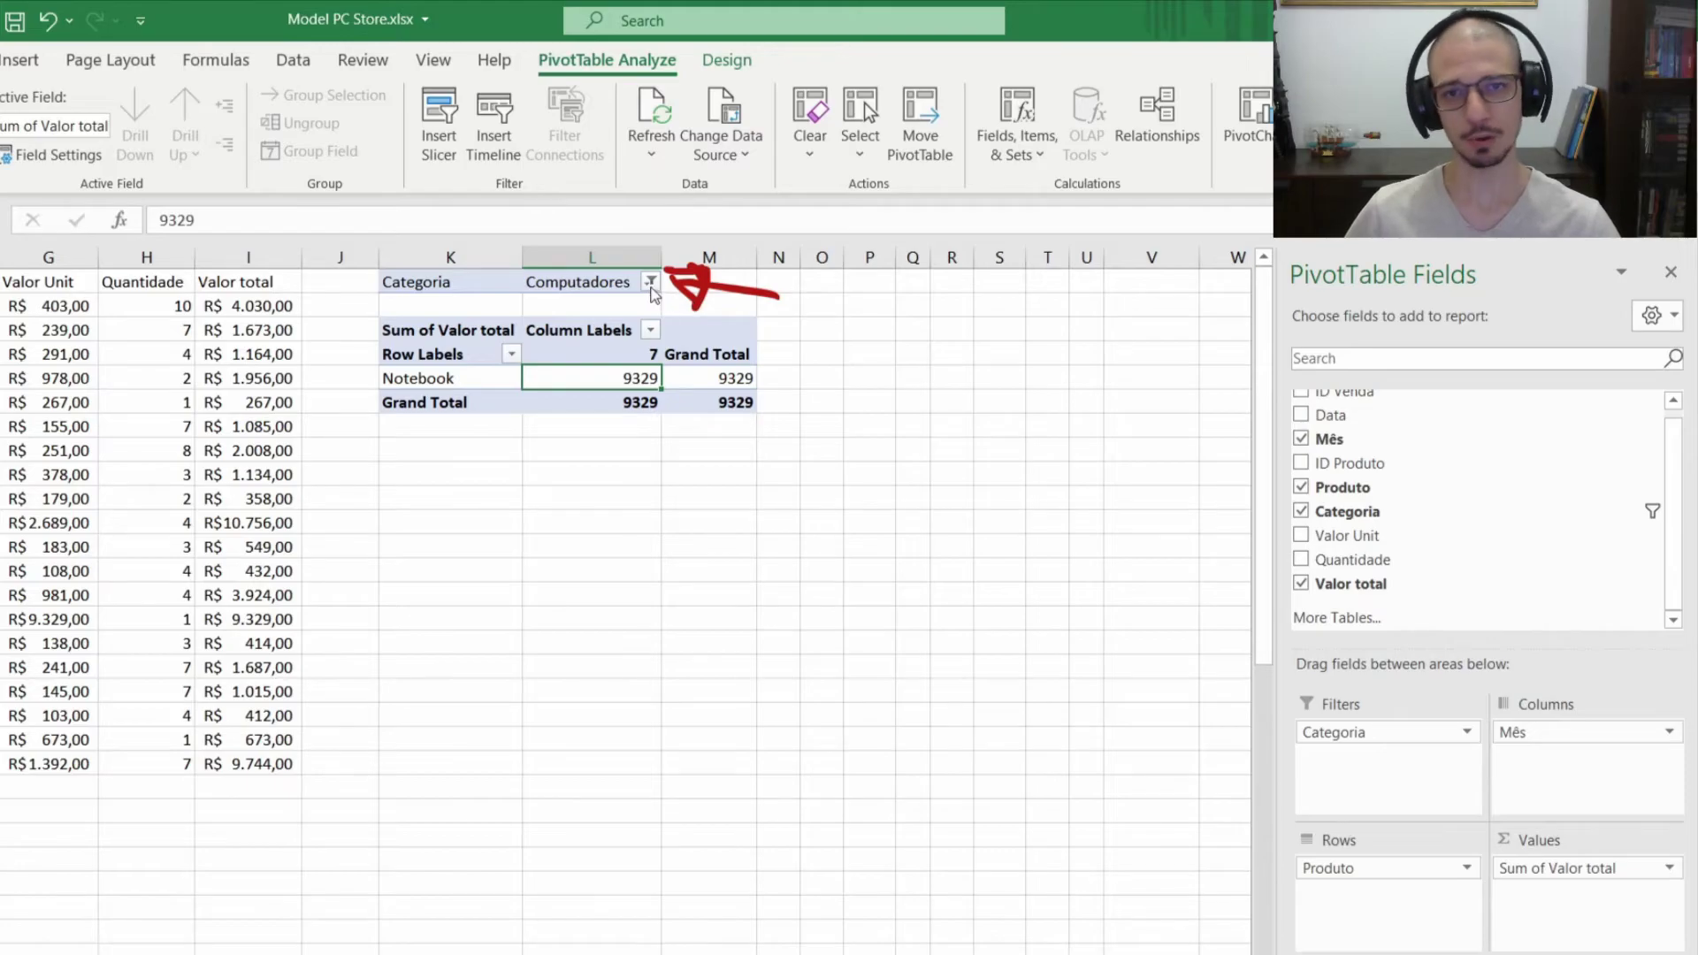
Step: Set the Categoria filter to Periférico and review the product rows and their monthly amounts
left_click(650, 281)
left_click(426, 400)
left_click(514, 584)
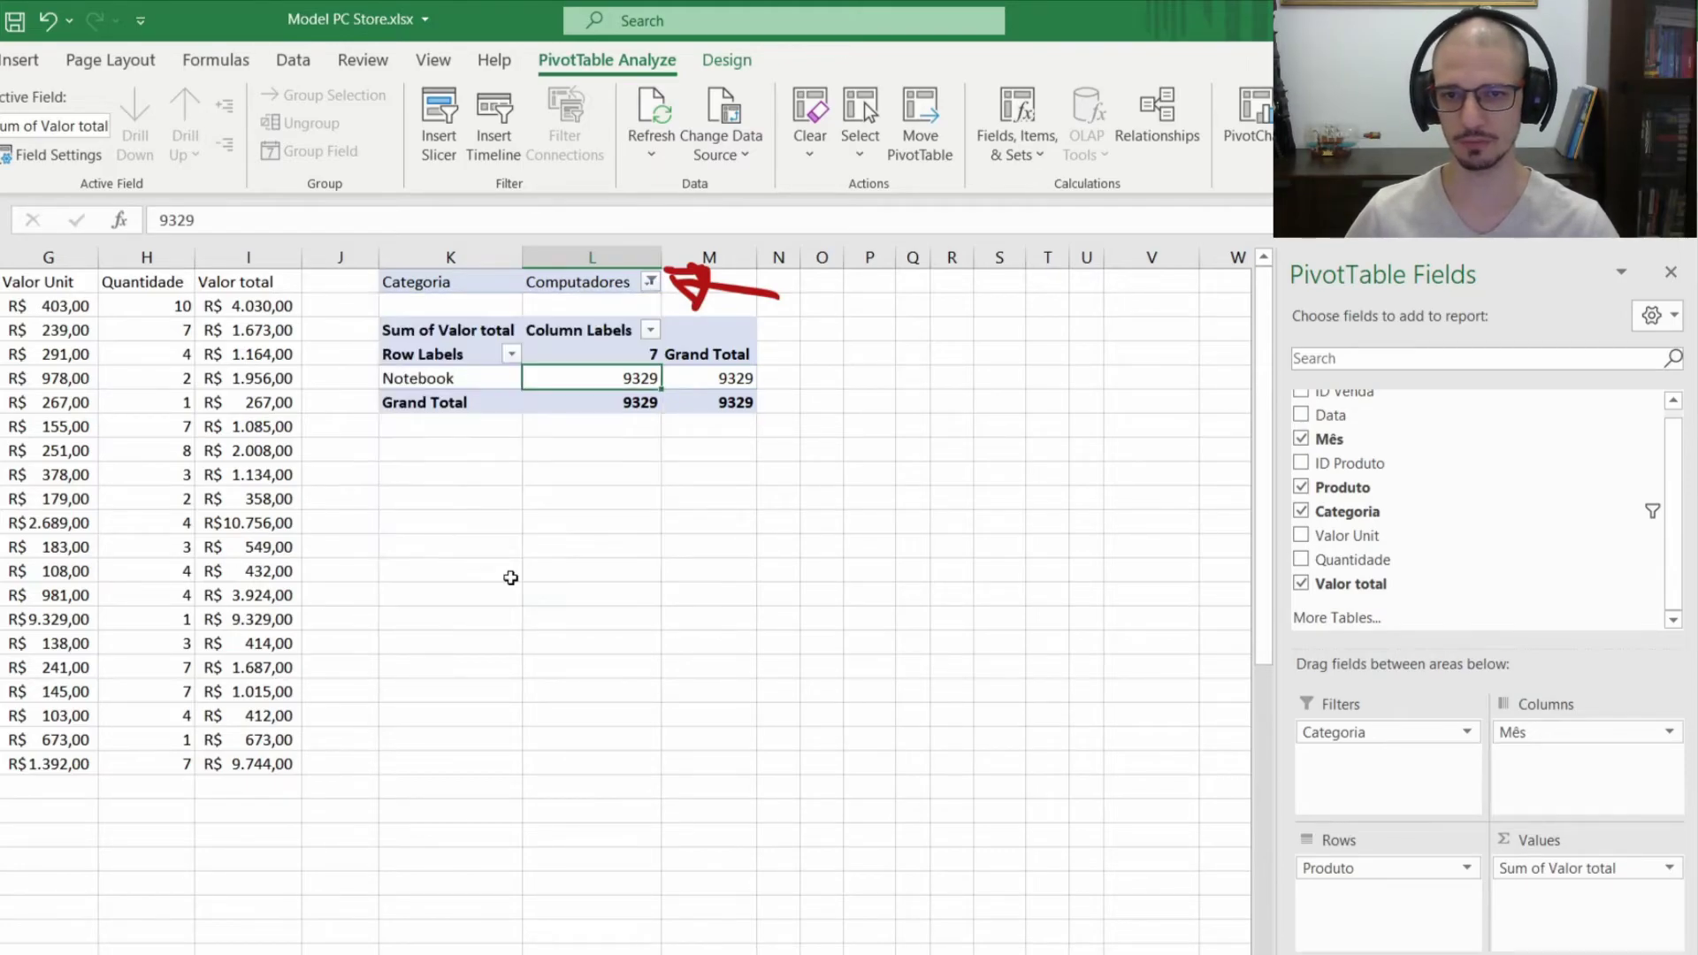
left_click_drag(412, 378, 502, 457)
left_click_drag(642, 377, 921, 499)
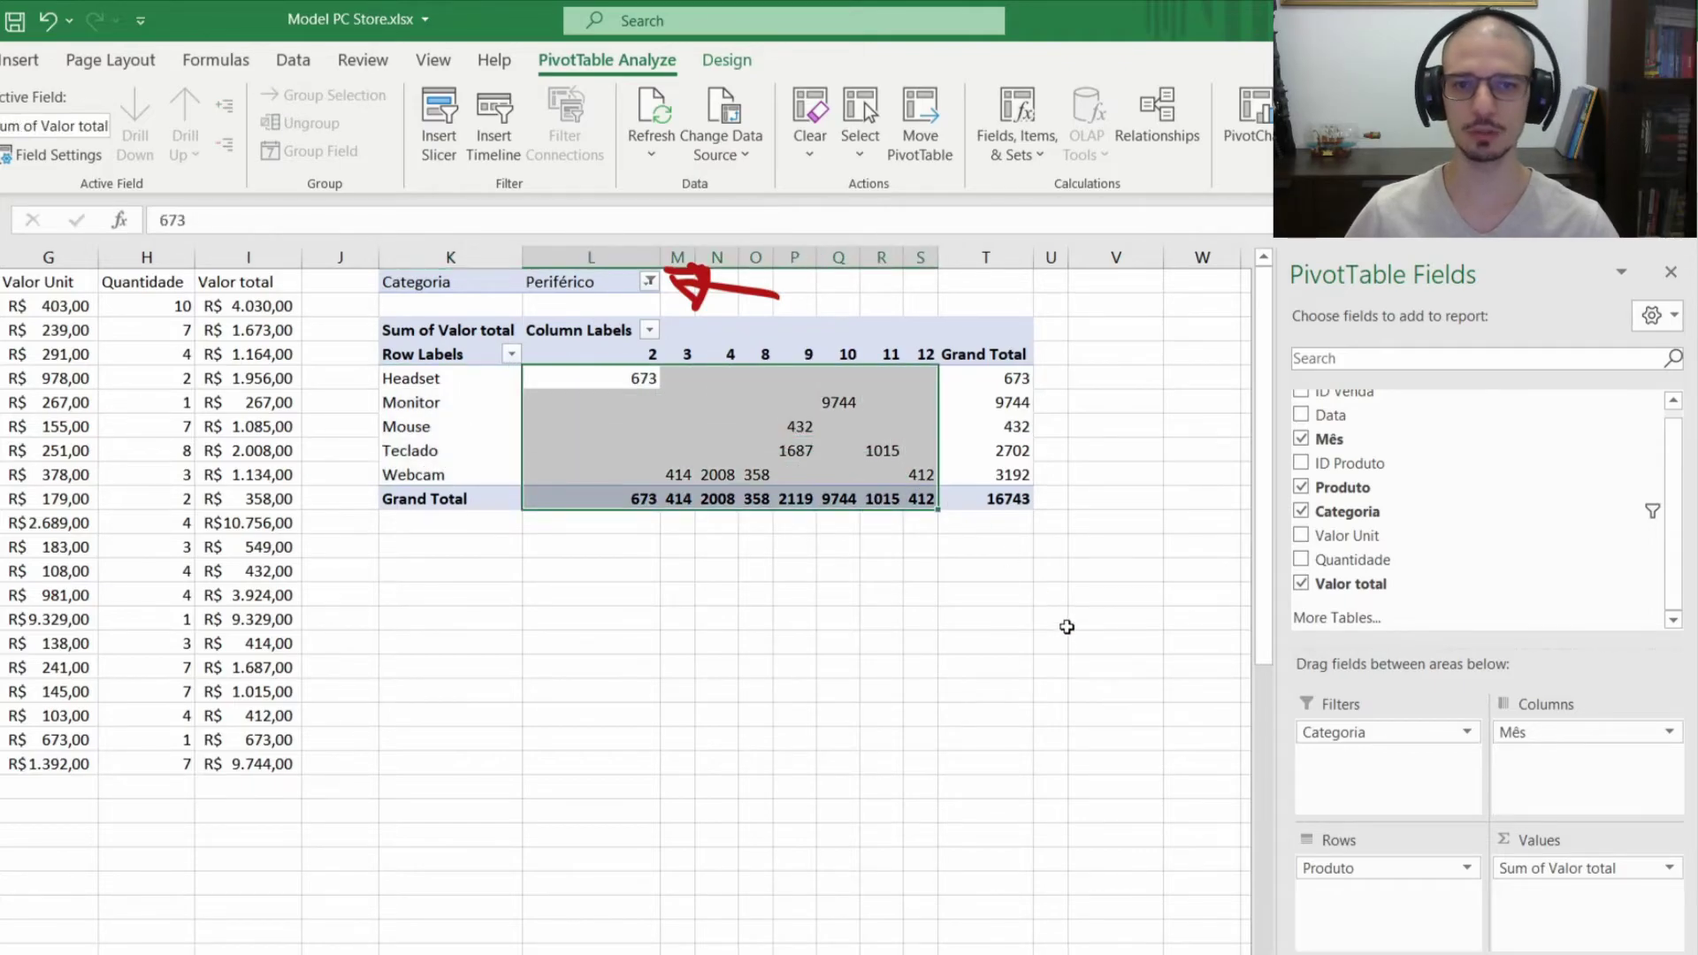
left_click(955, 616)
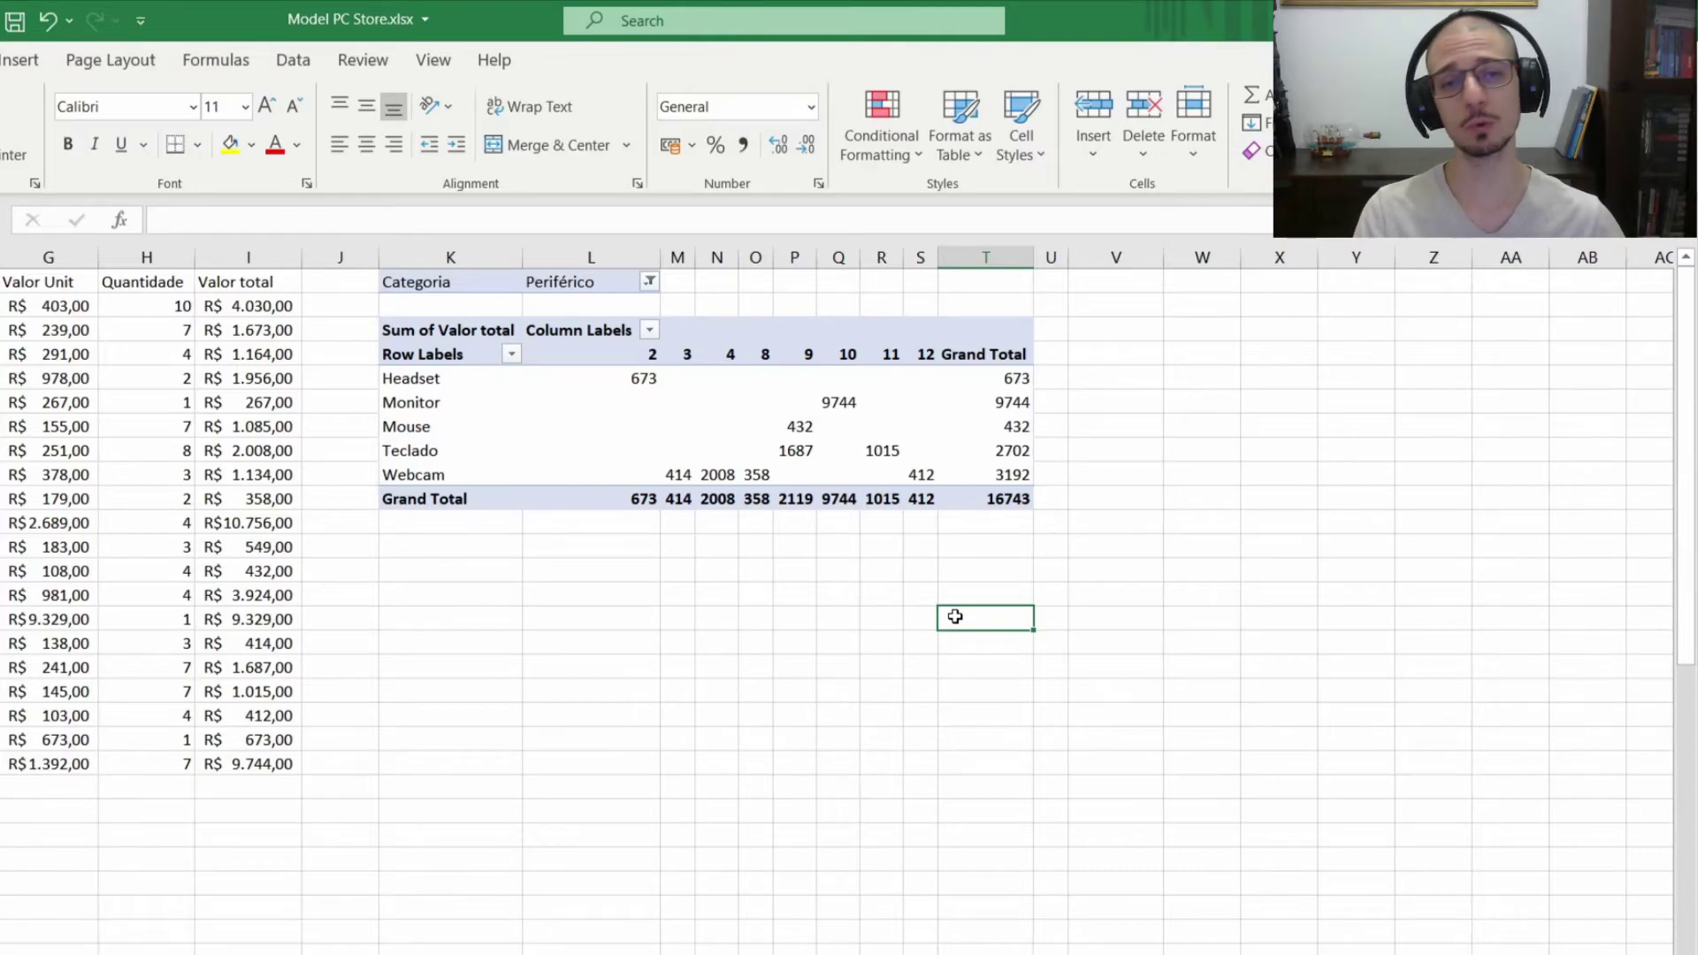
Step: Examine the Headset amount for month 2, the month 9 amounts, the Grand Total row and the overall total
key("ctrl+shift+2")
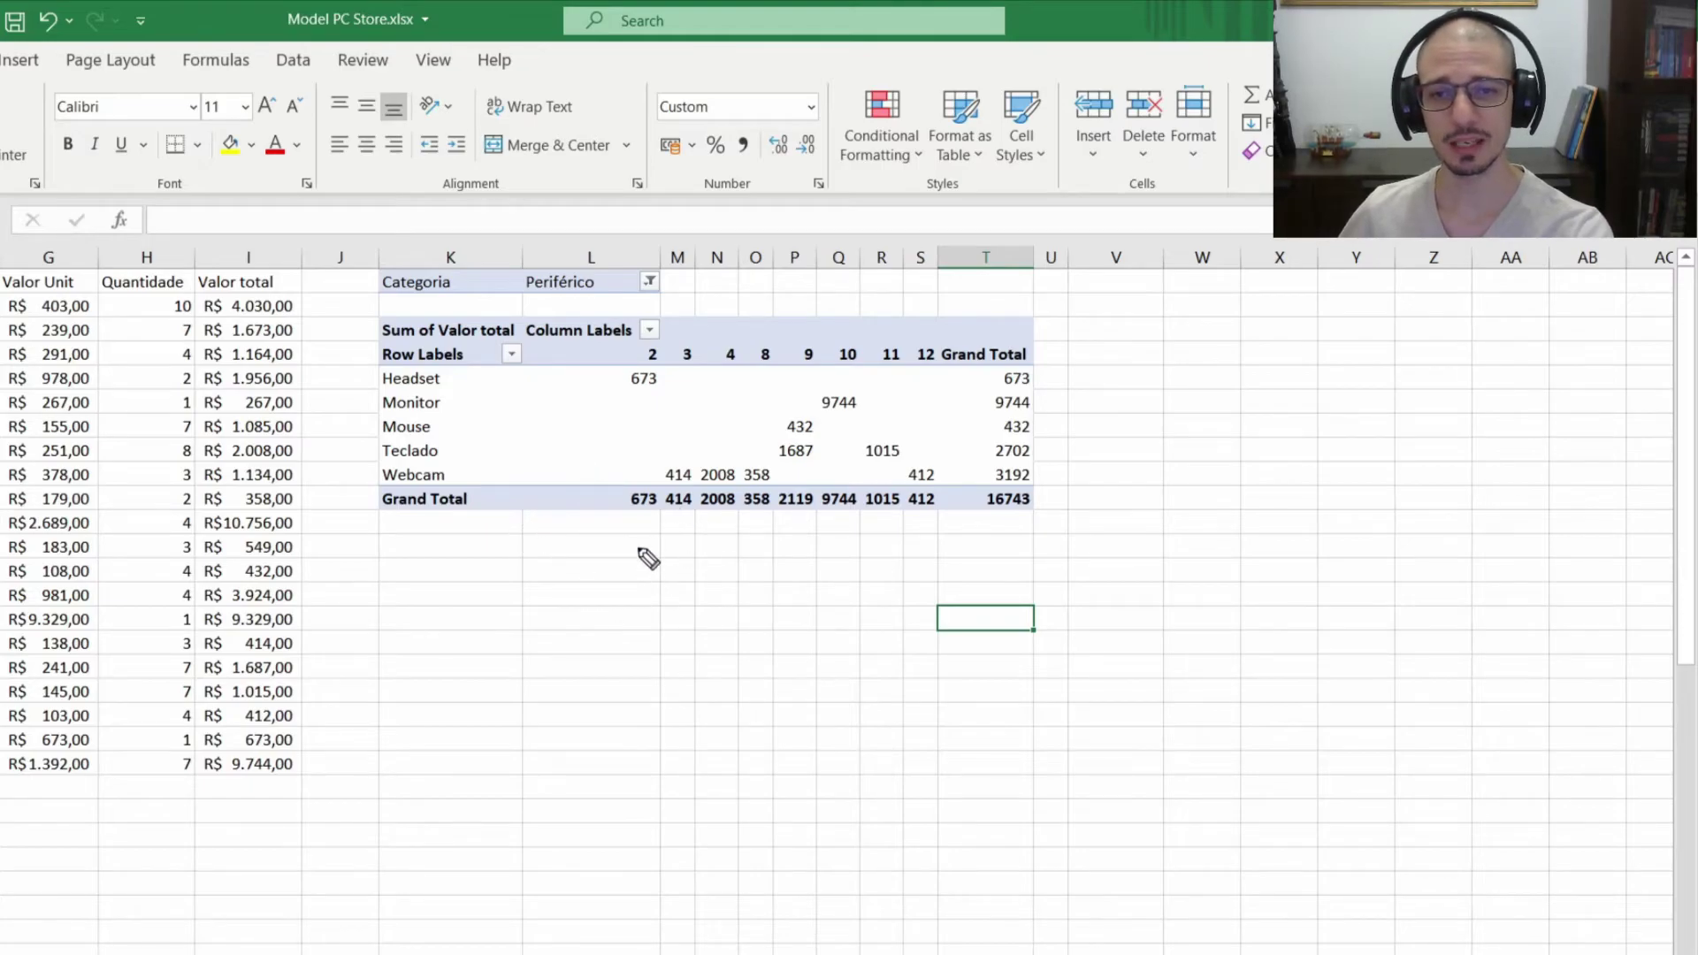
mouse_move(650, 351)
left_mouse_down()
mouse_move(635, 347)
mouse_move(652, 353)
left_mouse_up()
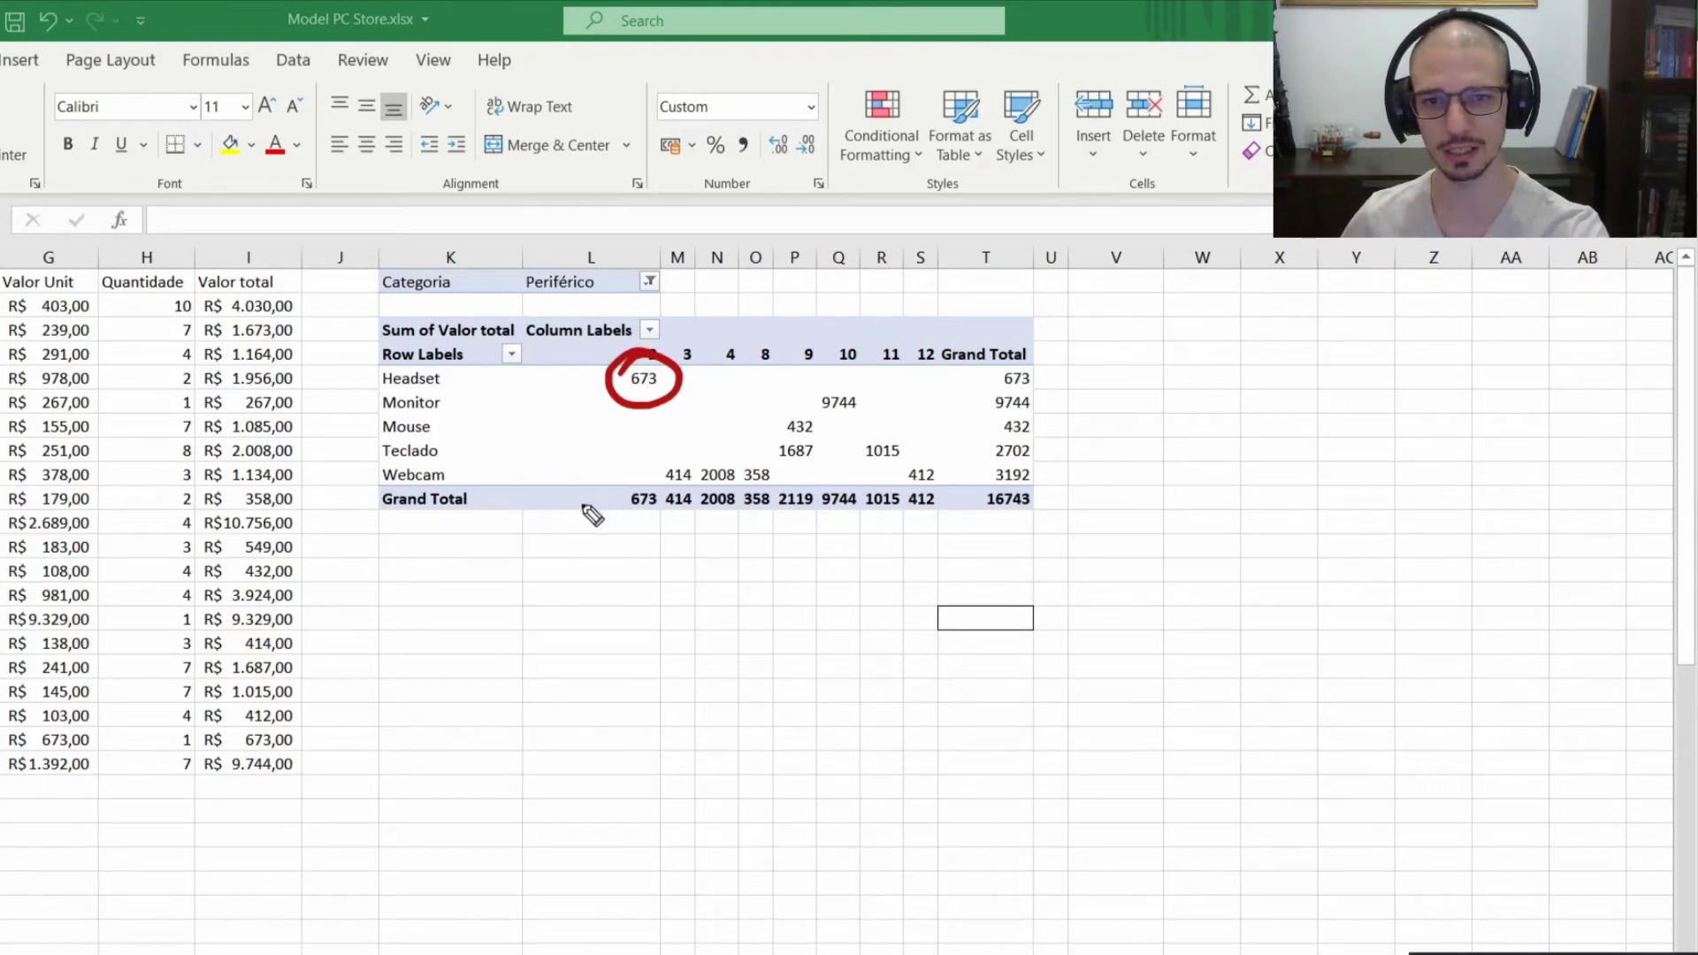
mouse_move(311, 493)
left_mouse_down()
mouse_move(334, 501)
mouse_move(340, 531)
left_mouse_up()
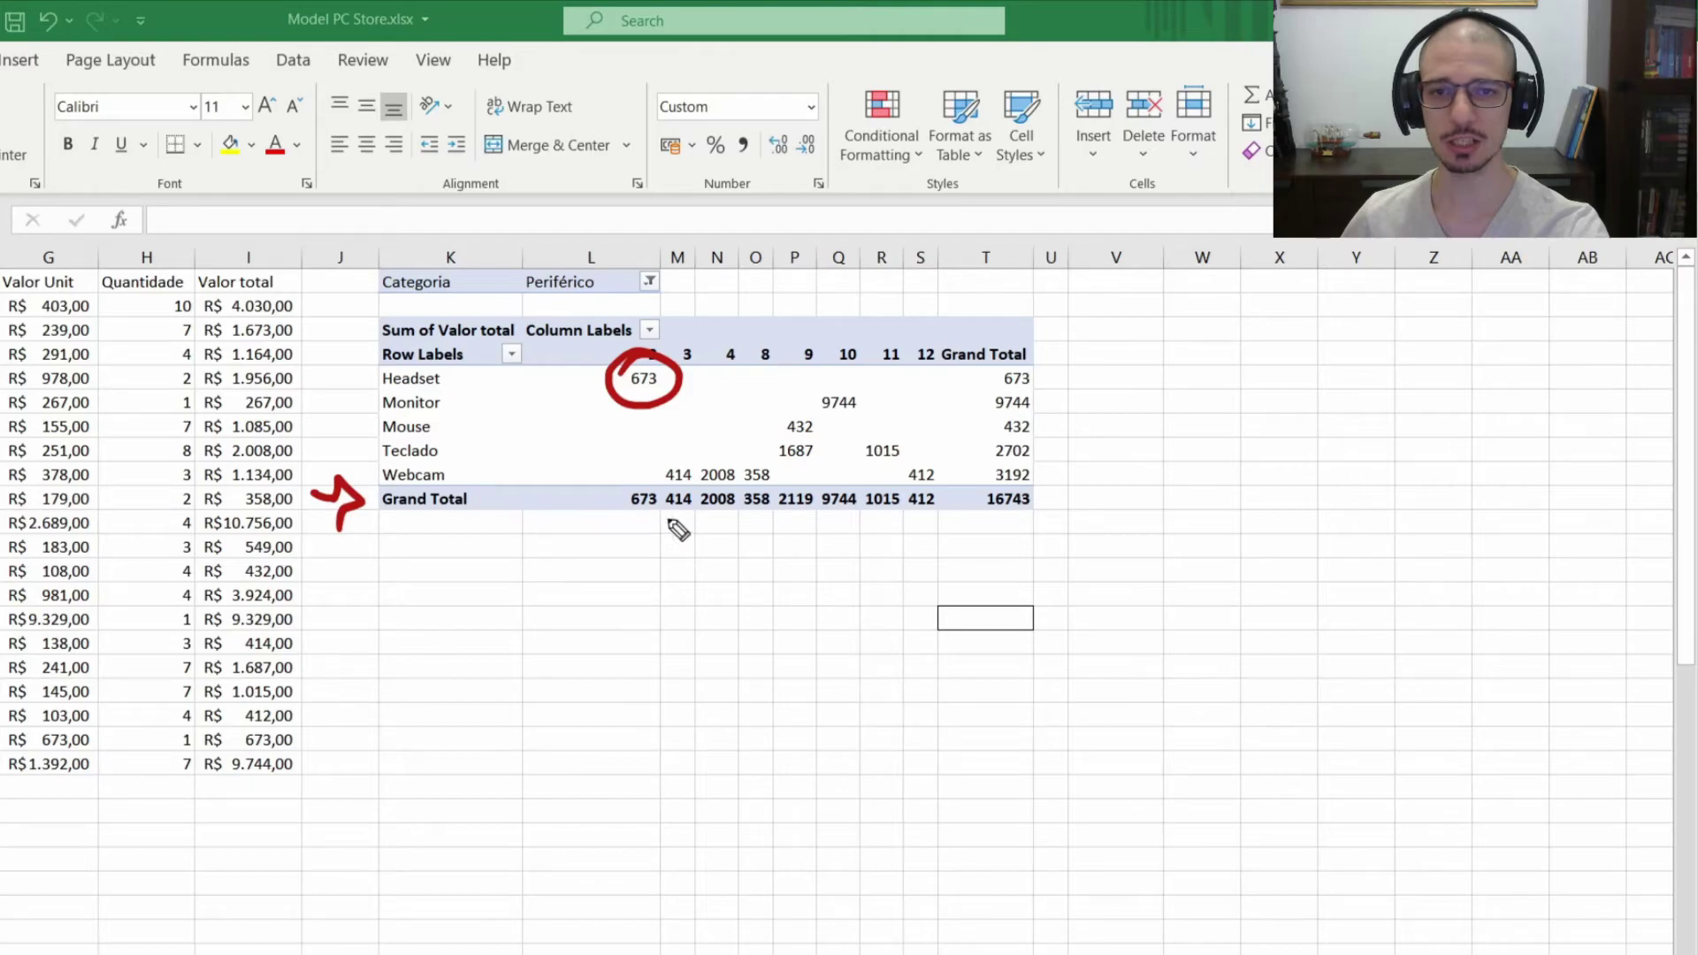
left_click_drag(602, 527, 952, 522)
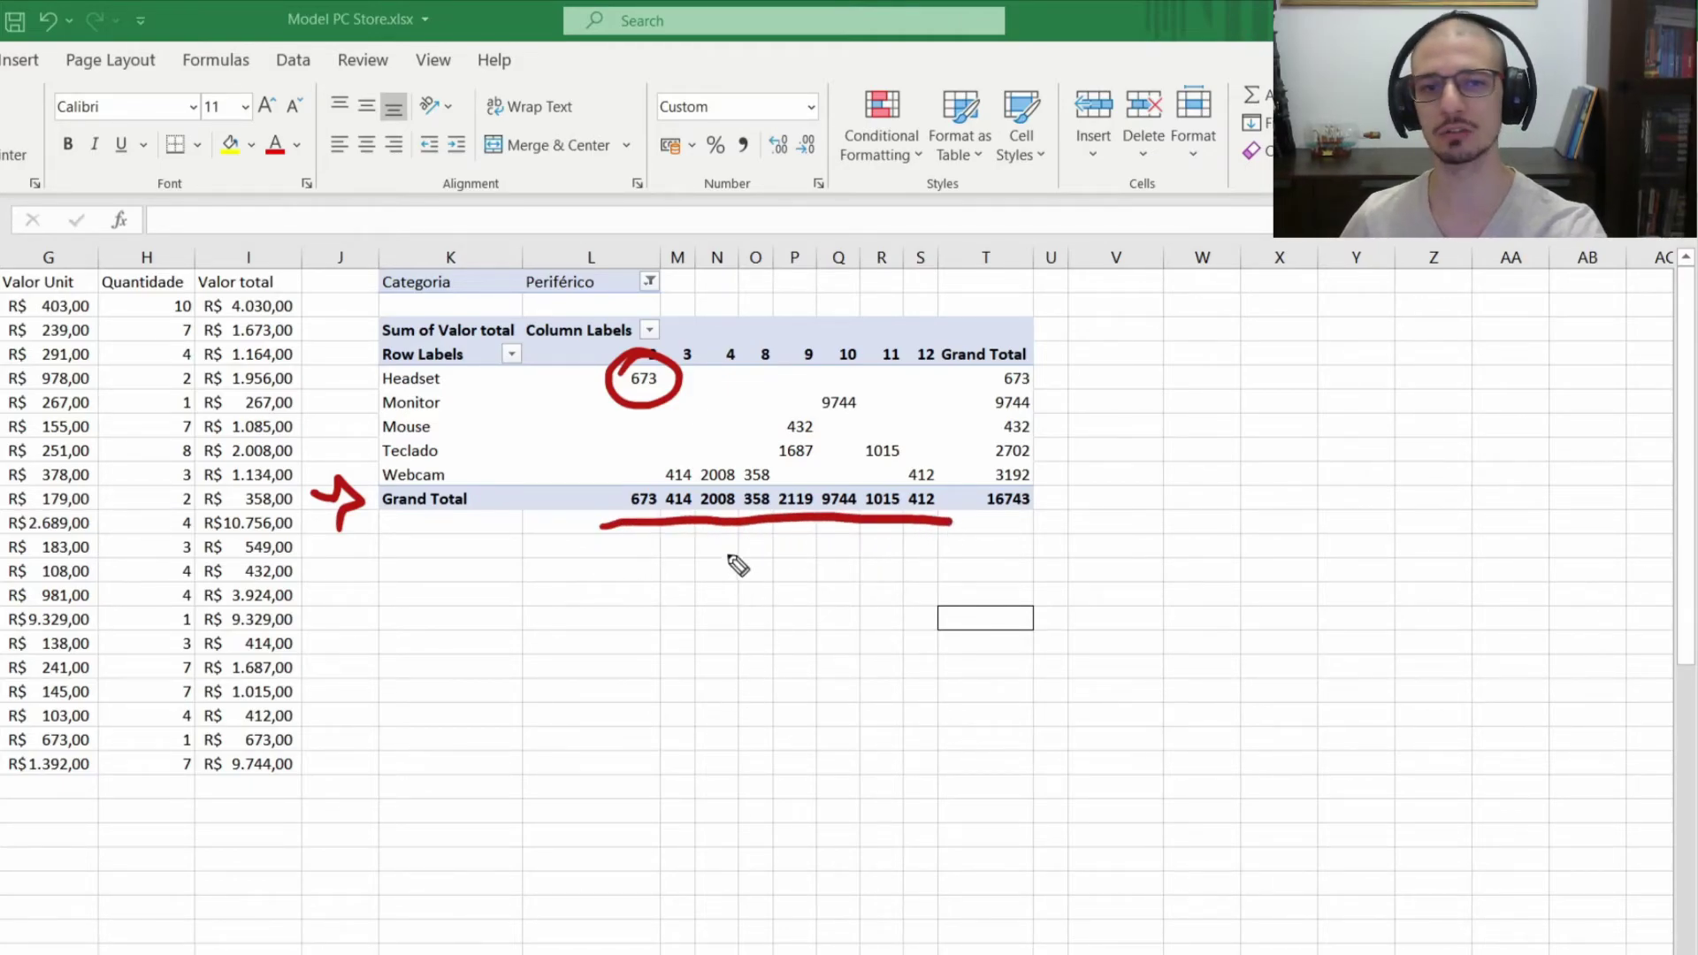
mouse_move(768, 422)
left_mouse_down()
mouse_move(775, 395)
mouse_move(821, 435)
mouse_move(793, 469)
mouse_move(820, 469)
left_mouse_up()
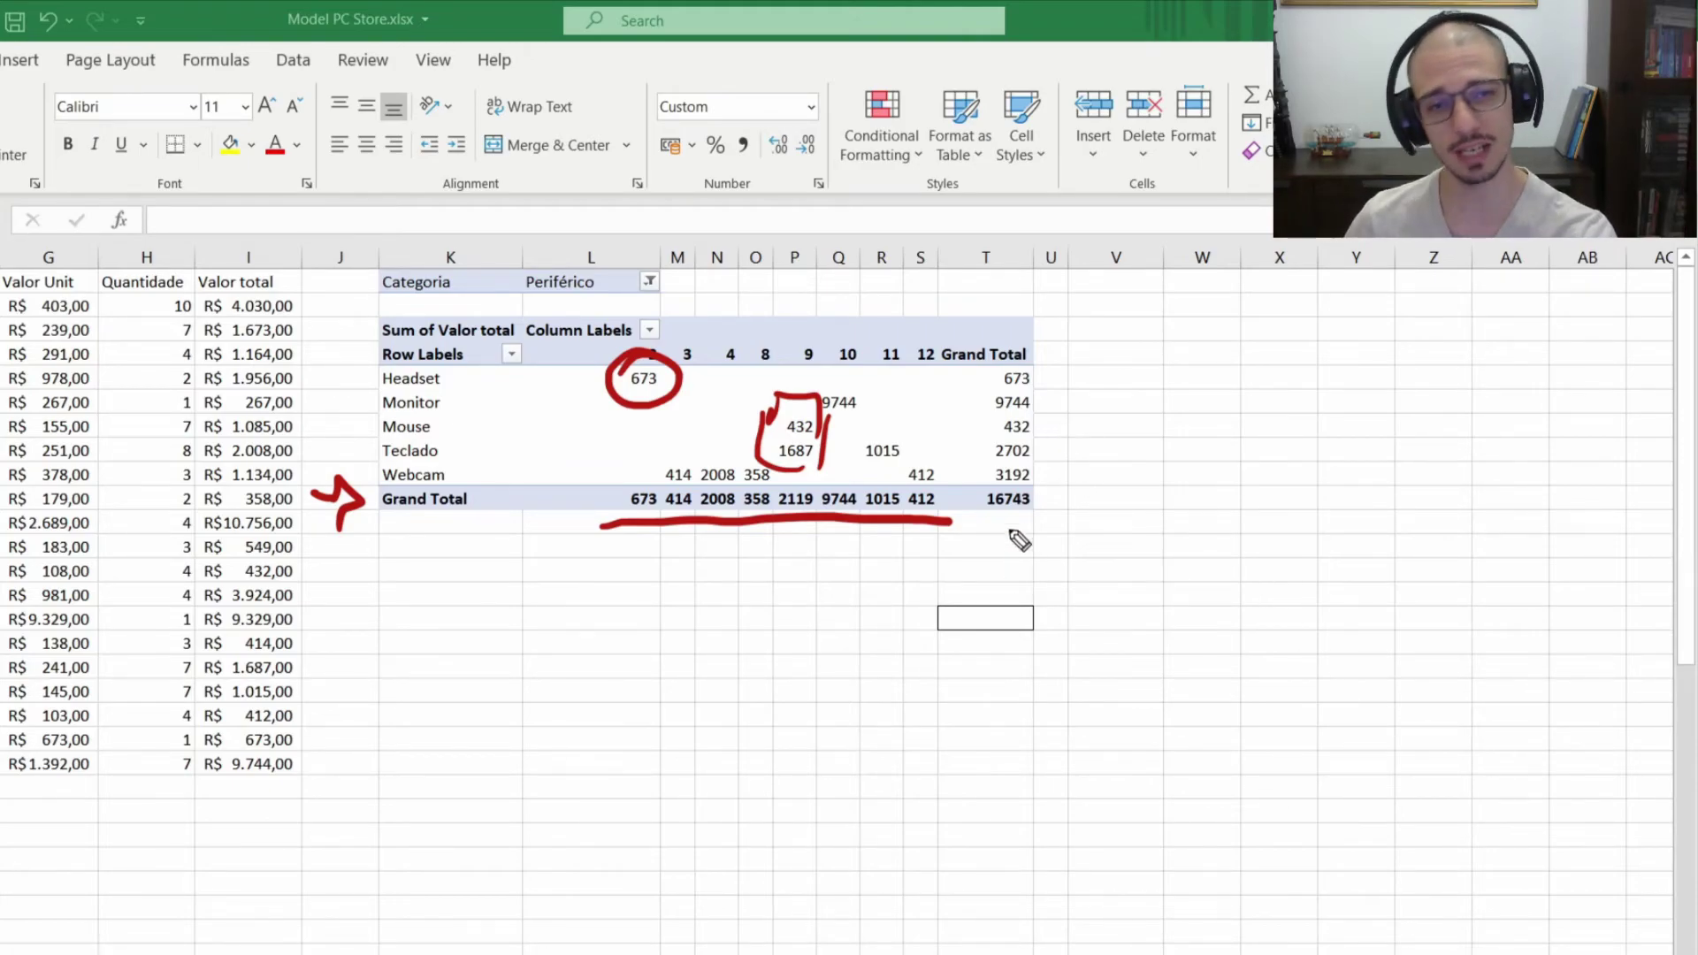
left_click_drag(1026, 478, 955, 513)
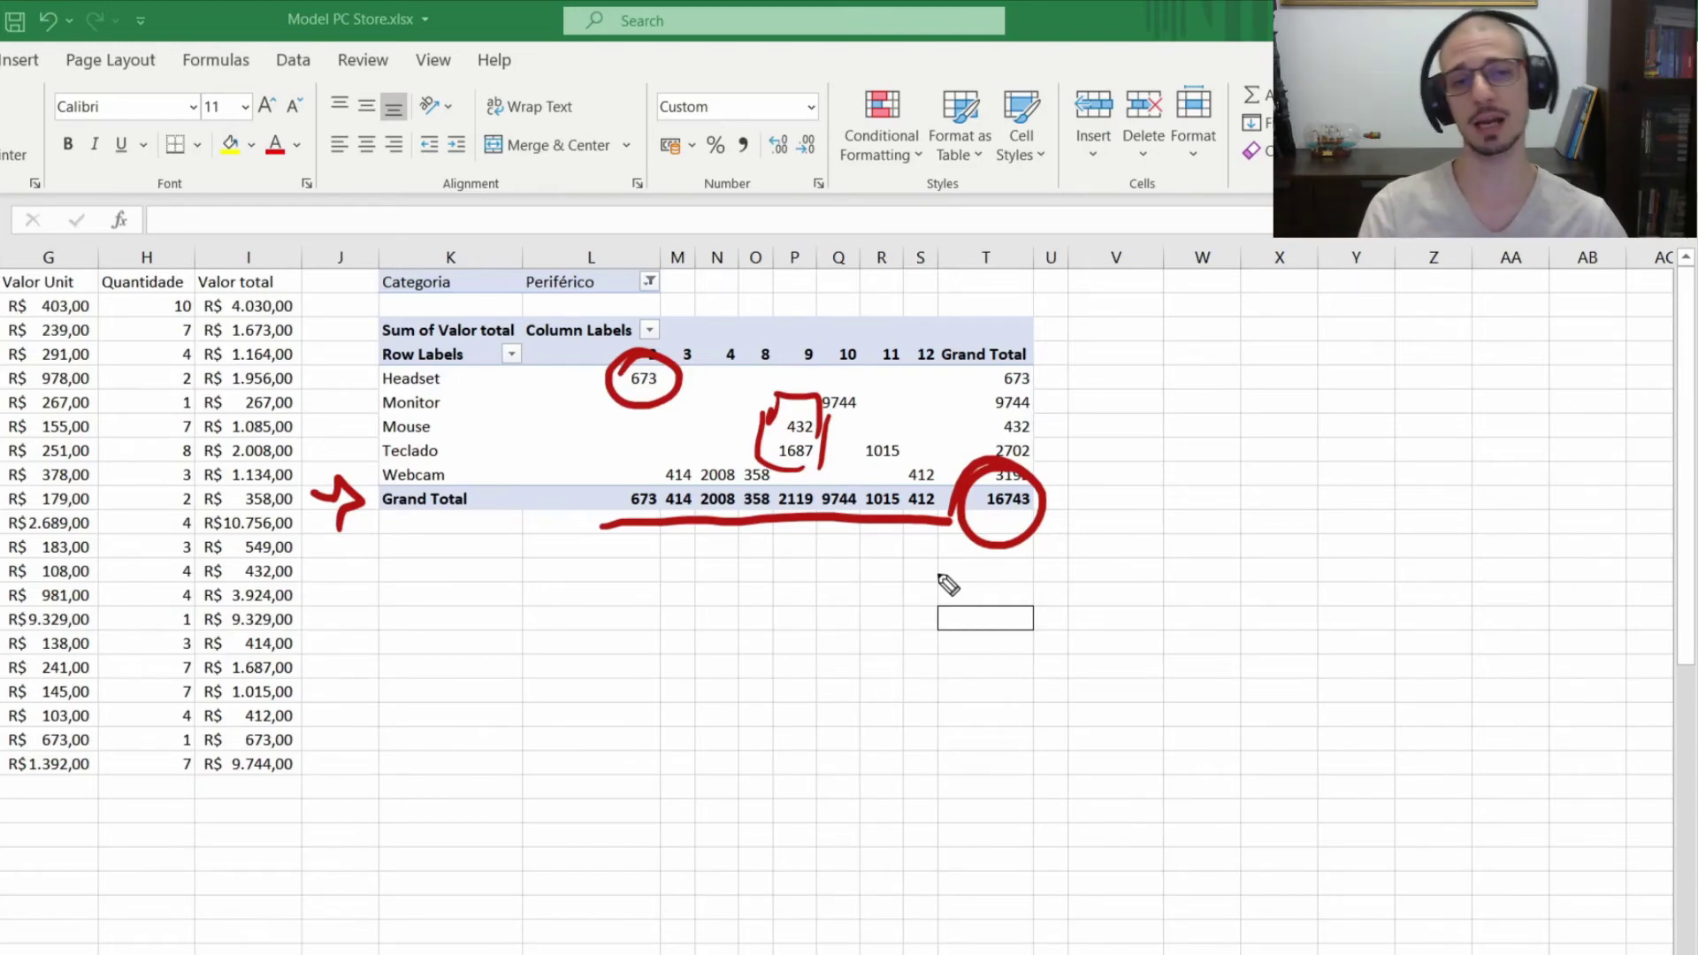
key("Escape")
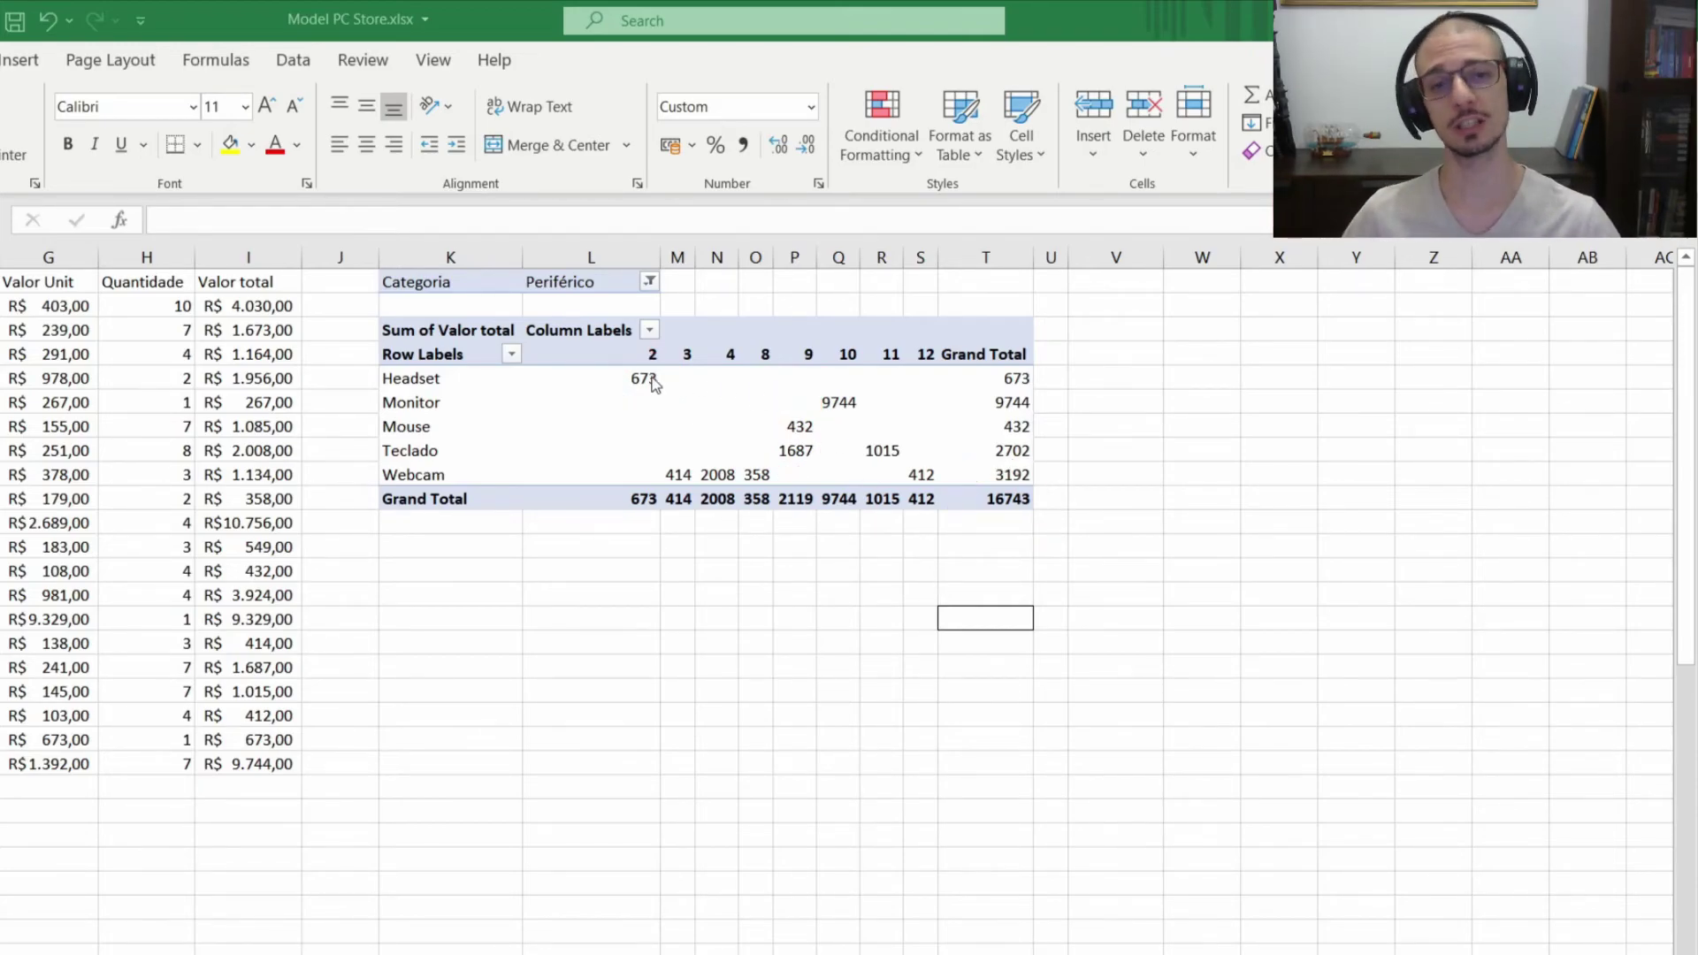
mouse_move(573, 384)
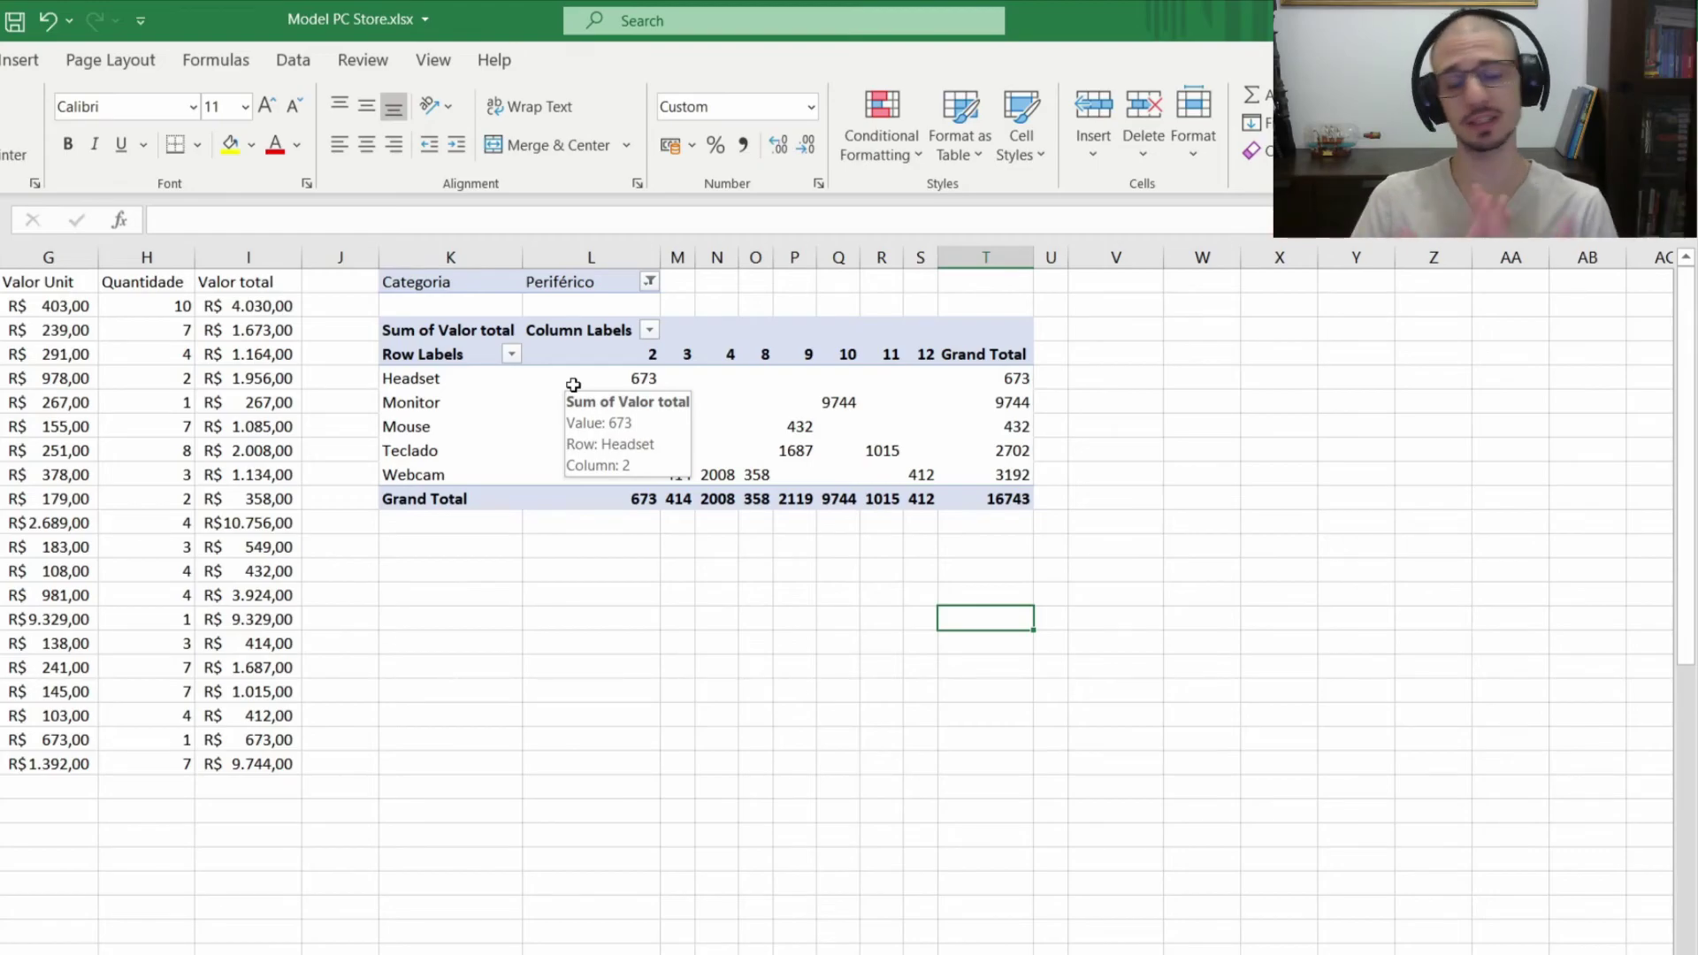
left_click(573, 384)
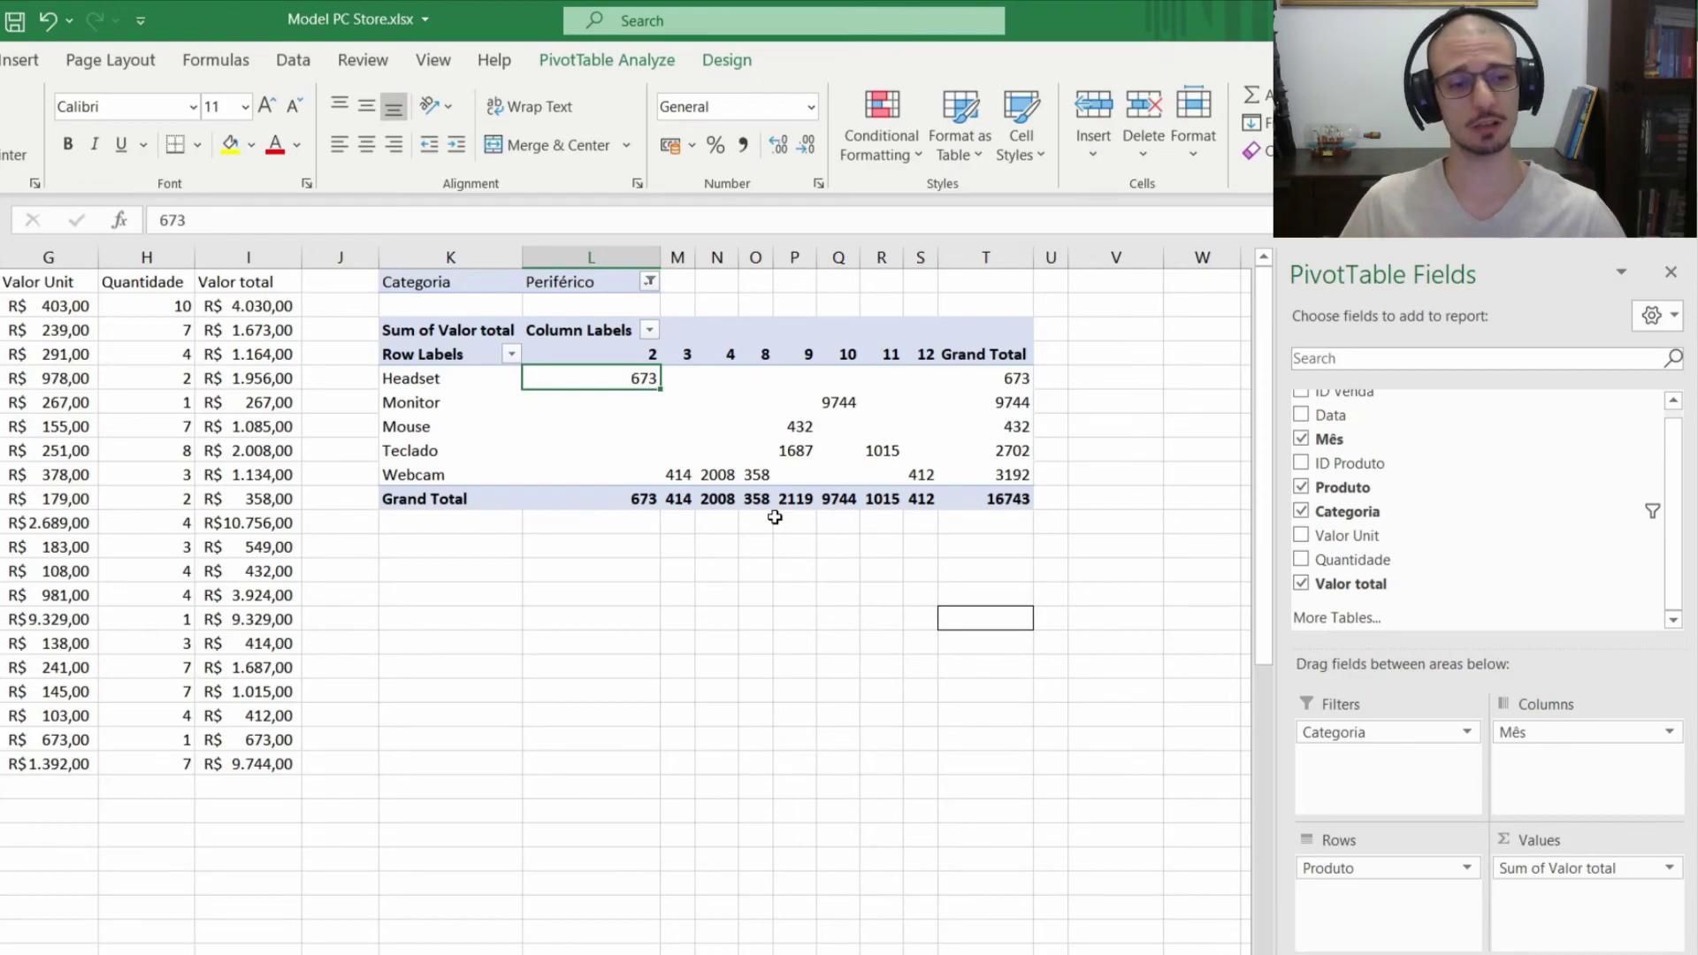
left_click(1603, 871)
left_click(1585, 942)
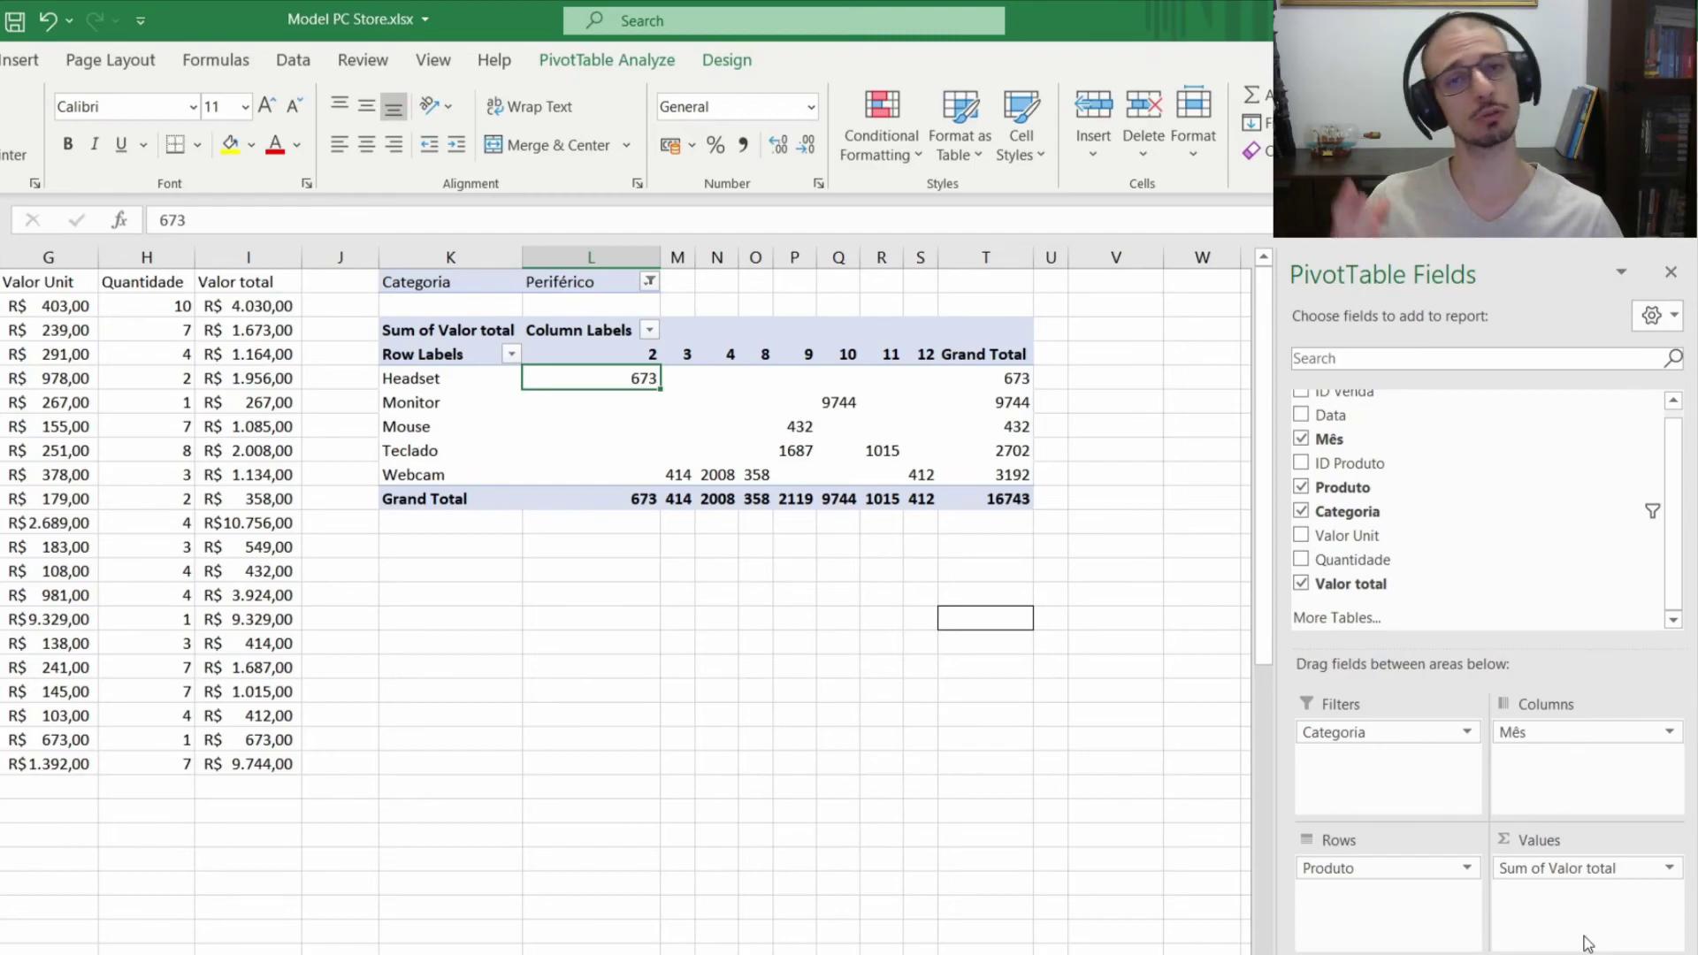